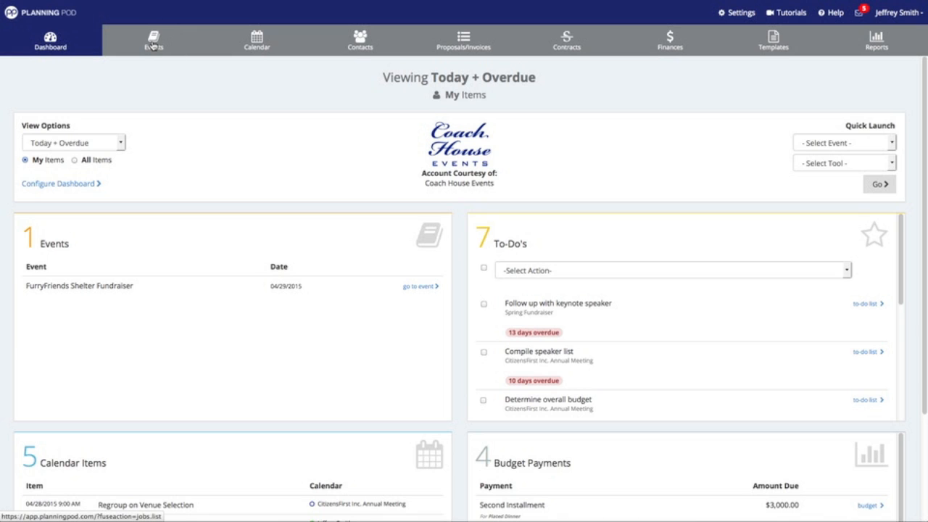
Step: Open the itinerary of the CitizensFirst Inc. Annual Meeting event
left_click(152, 43)
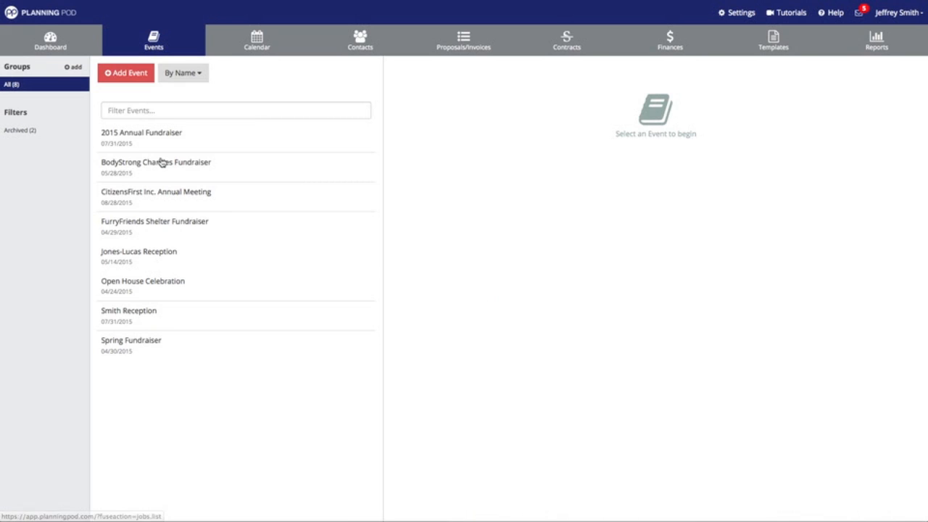
left_click(163, 193)
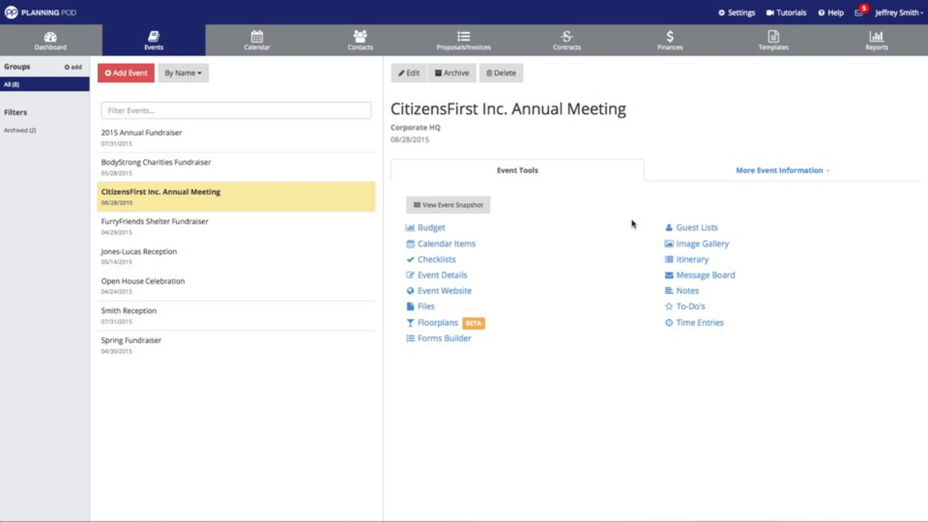
left_click(696, 261)
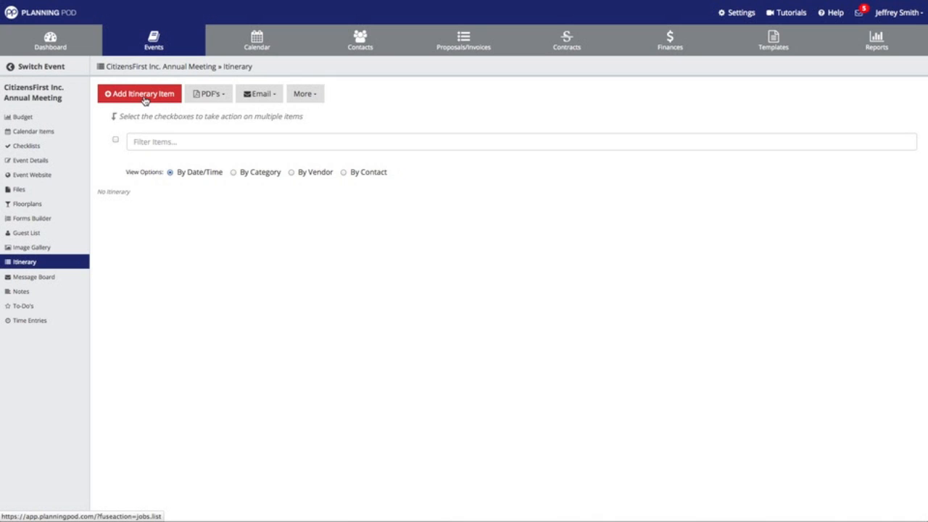
Step: Review the sorting options for the itinerary's PDF export and for e-mailing it as an attachment
left_click(222, 98)
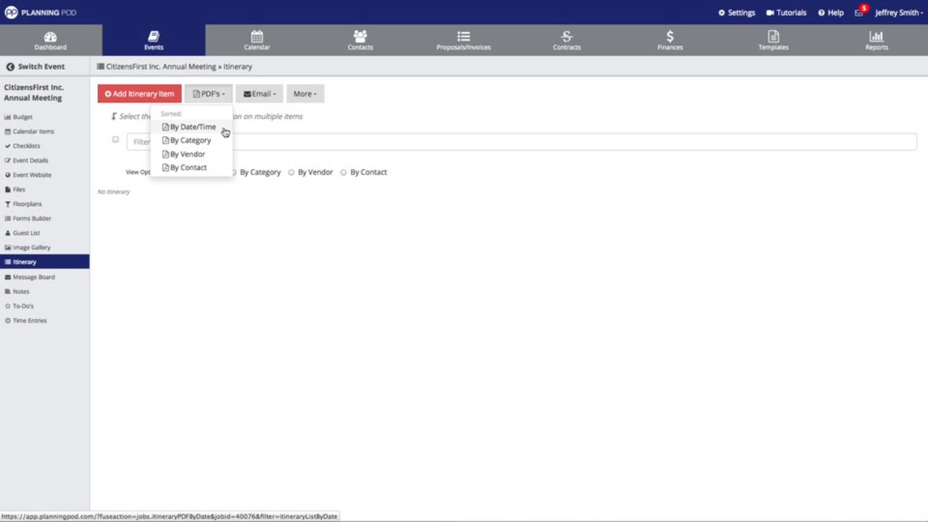
left_click(269, 129)
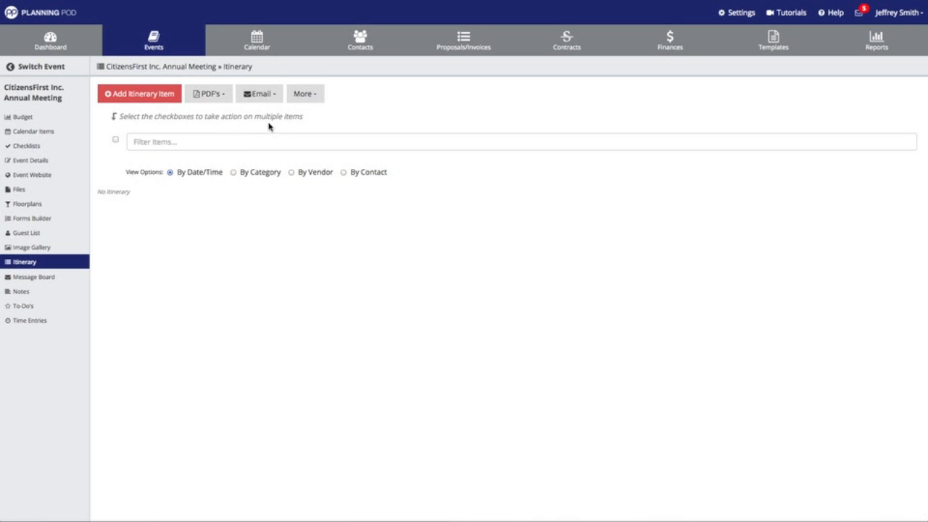
left_click(269, 93)
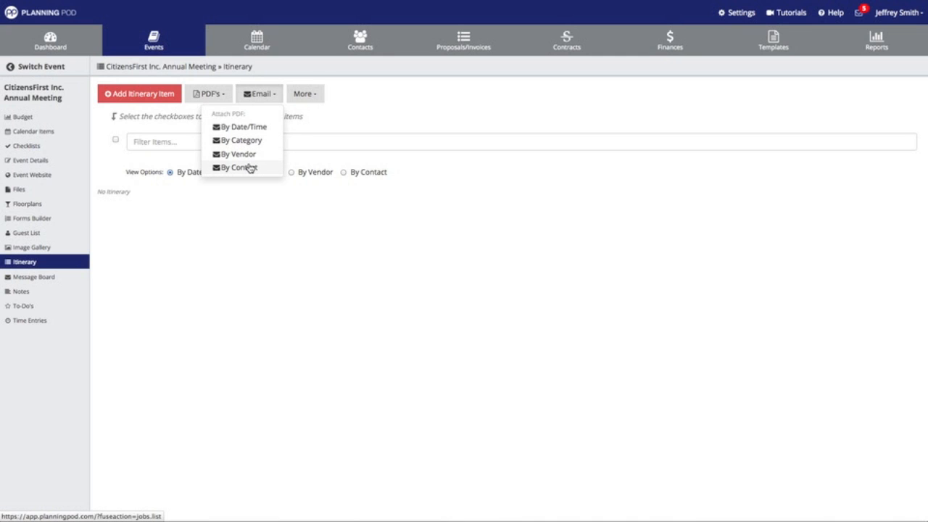
left_click(304, 116)
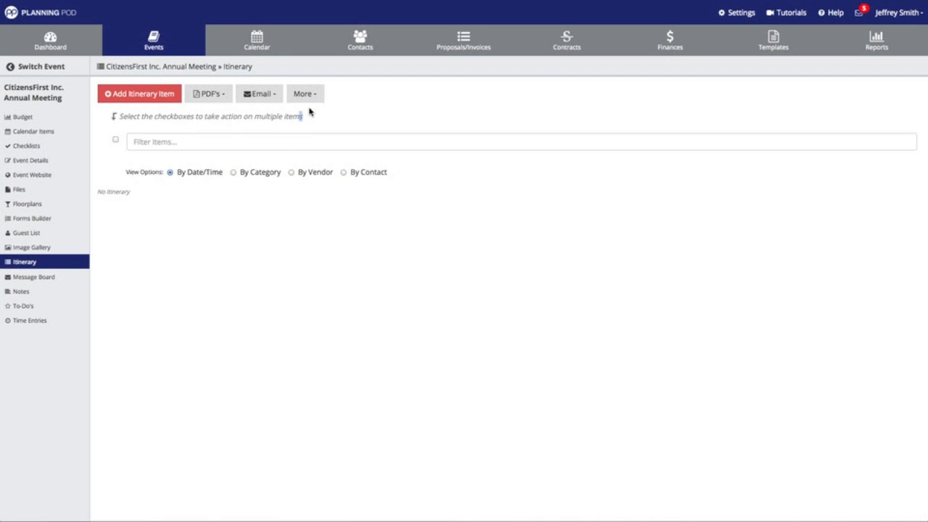
Step: Open the itinerary category manager and add a category named Entertainment with the light cyan color #5bfff7
left_click(315, 97)
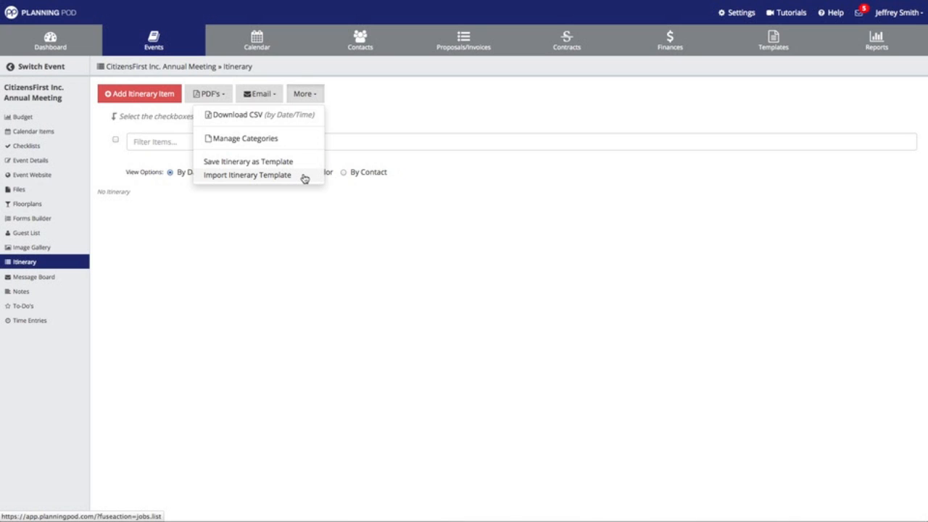
left_click(278, 139)
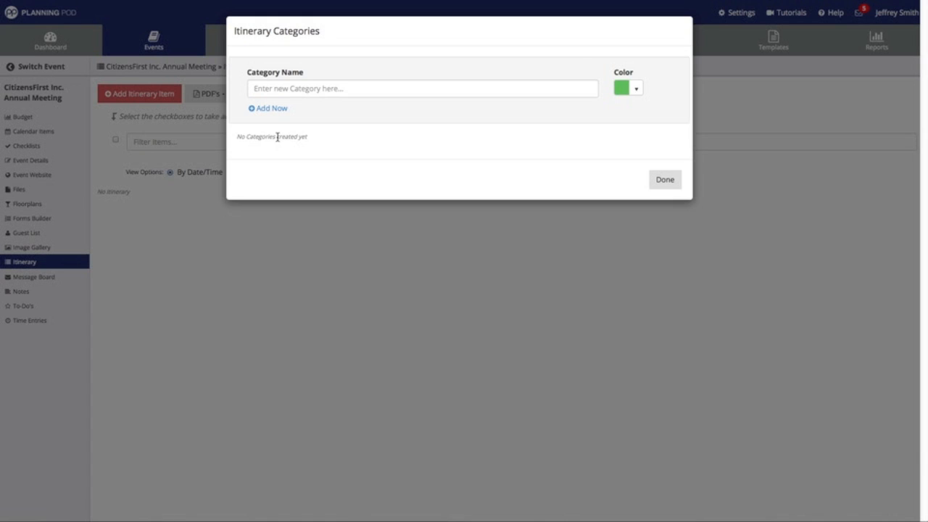
left_click(284, 88)
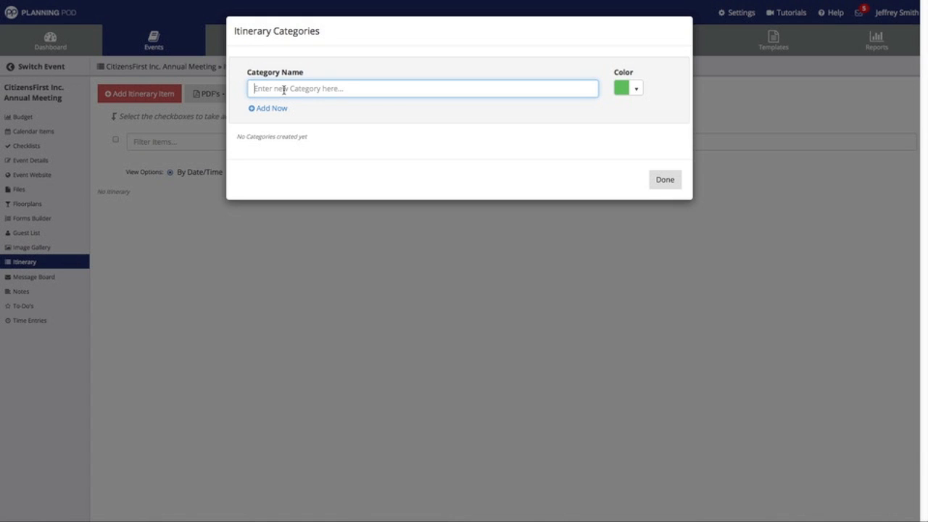
type("Entertainment")
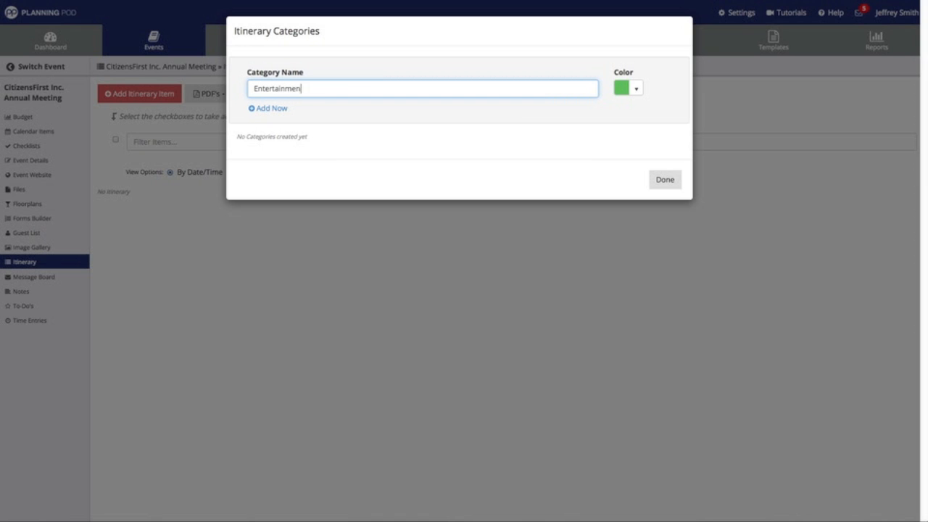
left_click(621, 89)
left_click(678, 218)
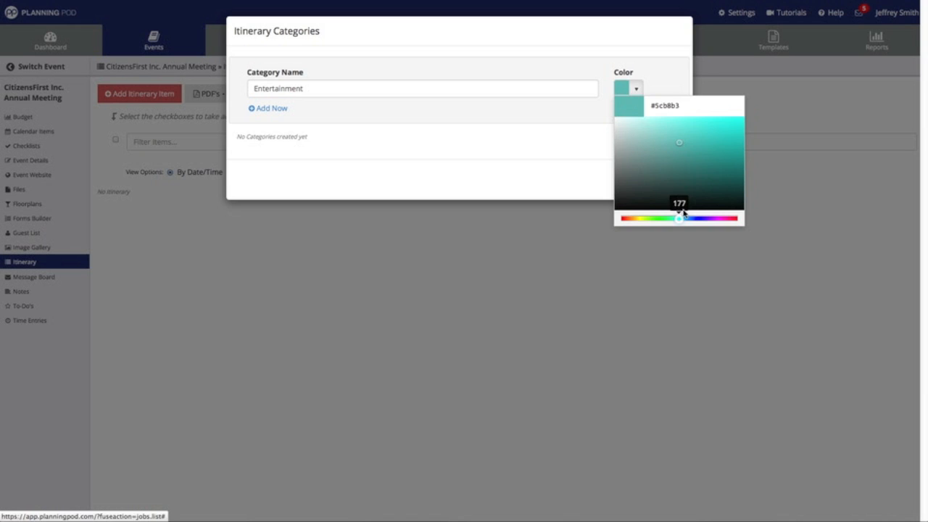
left_click(697, 116)
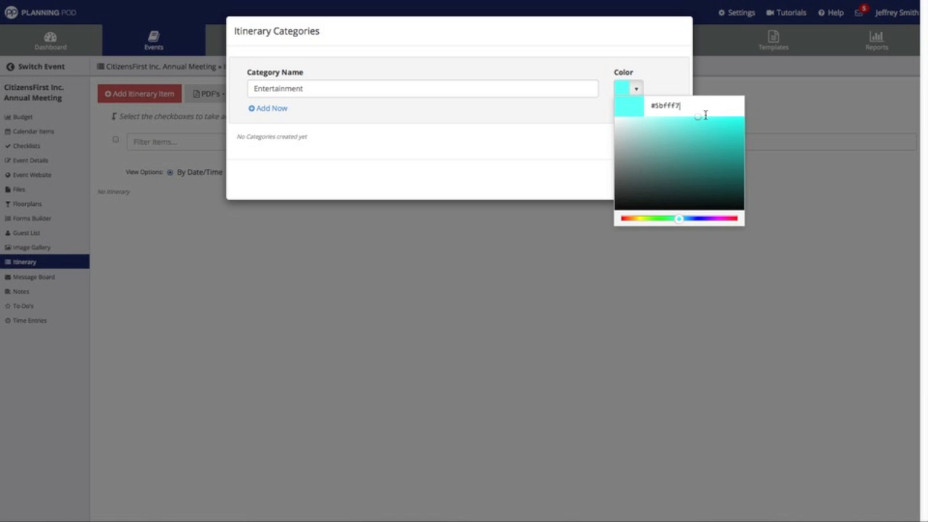
left_click(534, 174)
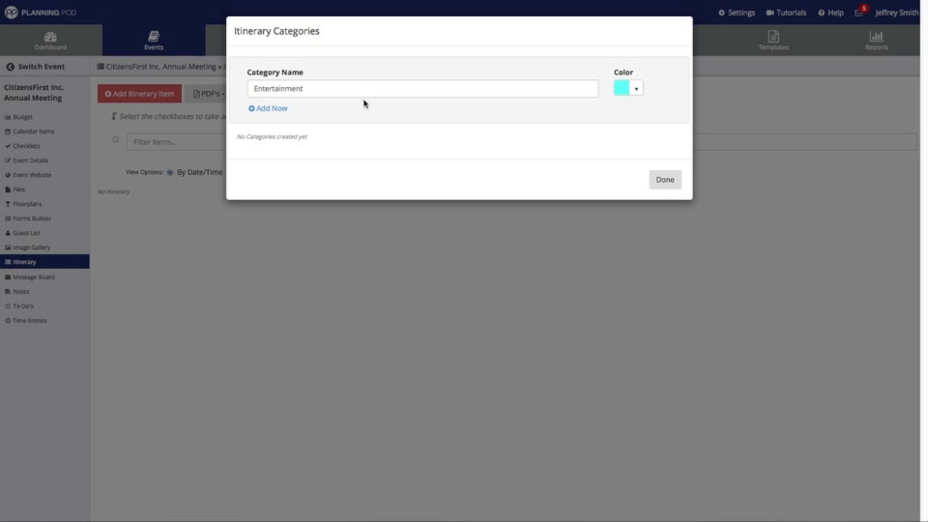
left_click(276, 110)
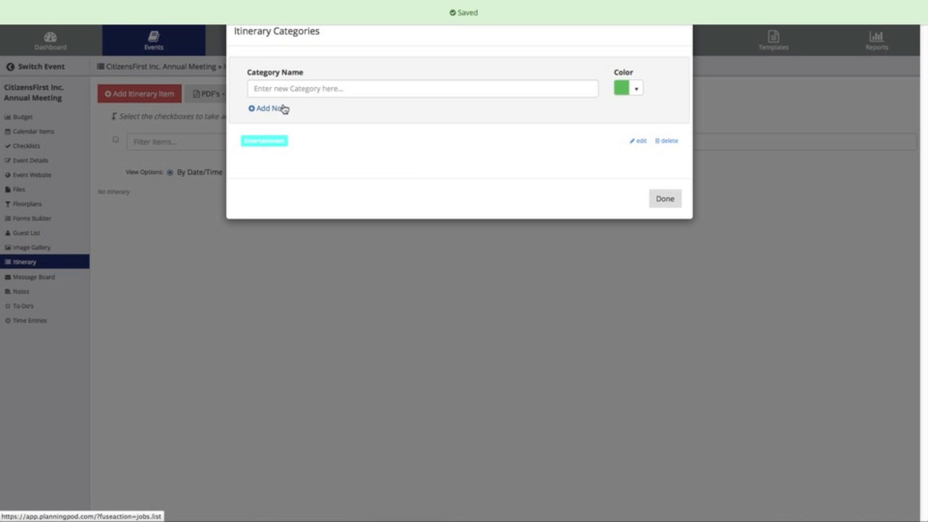
Step: Add a second itinerary category named Catering with a bright red color
left_click(295, 87)
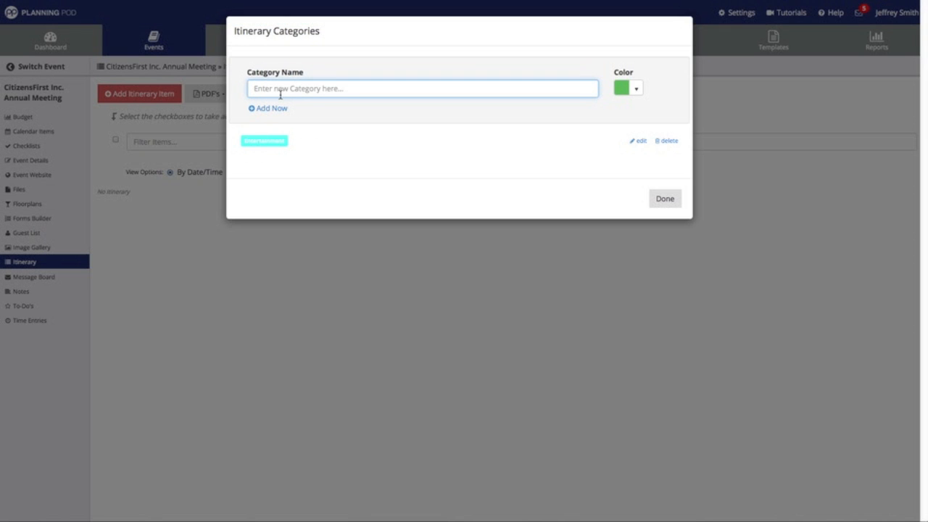
type("Catering")
left_click(635, 88)
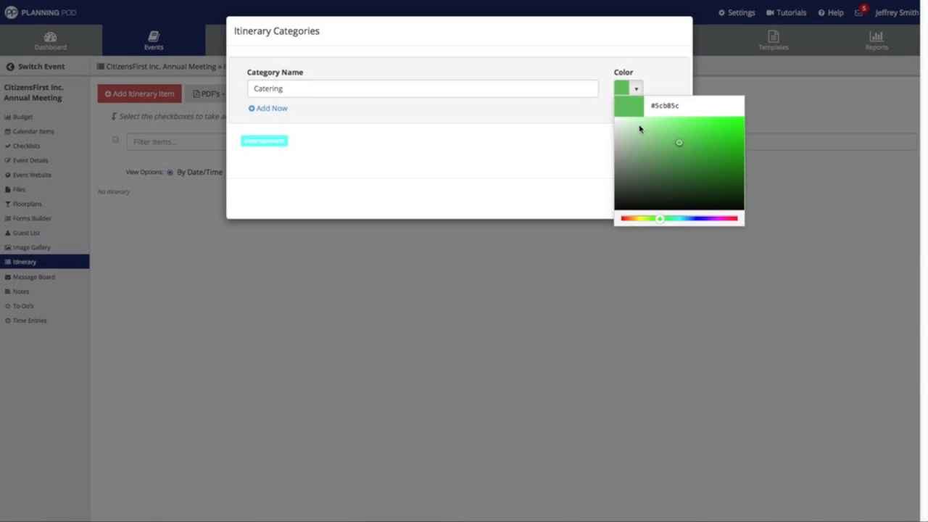
left_click(735, 220)
mouse_move(707, 155)
left_mouse_down()
mouse_move(749, 141)
mouse_move(753, 129)
left_mouse_up()
left_click(753, 127)
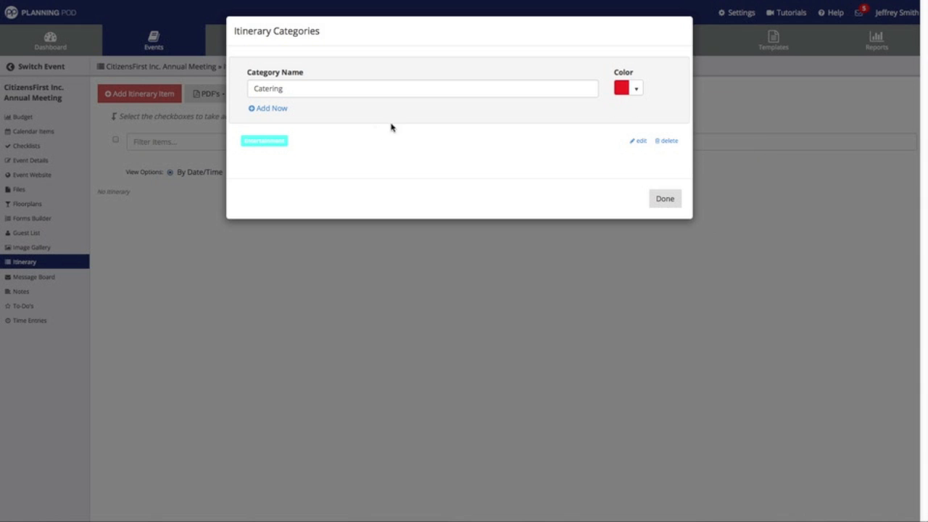
left_click(275, 107)
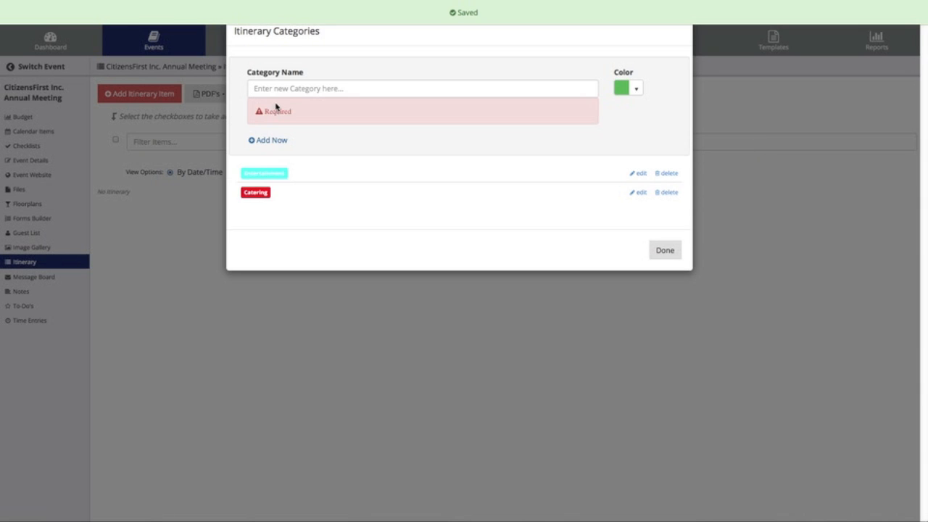
Step: Add a third itinerary category named Transportation with the purple color #994eee and finish managing categories
left_click(287, 89)
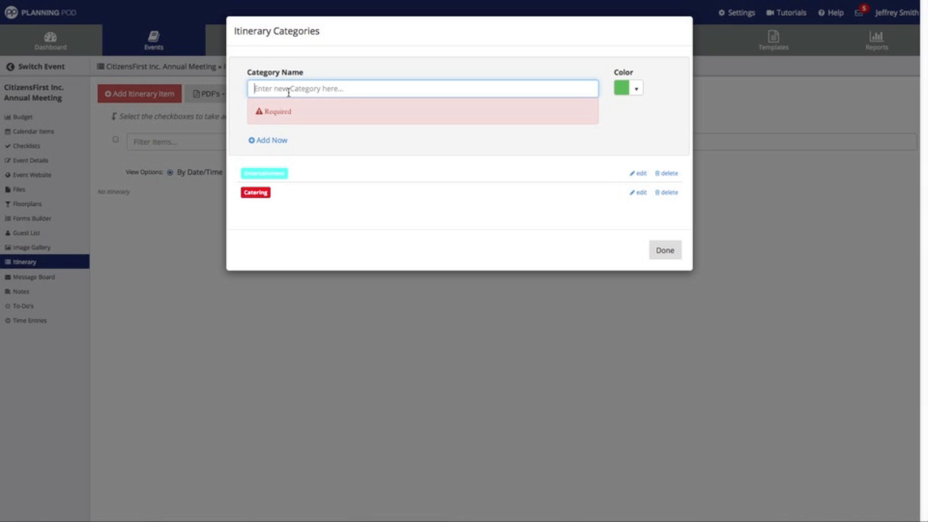
type("Transportation")
left_click(622, 87)
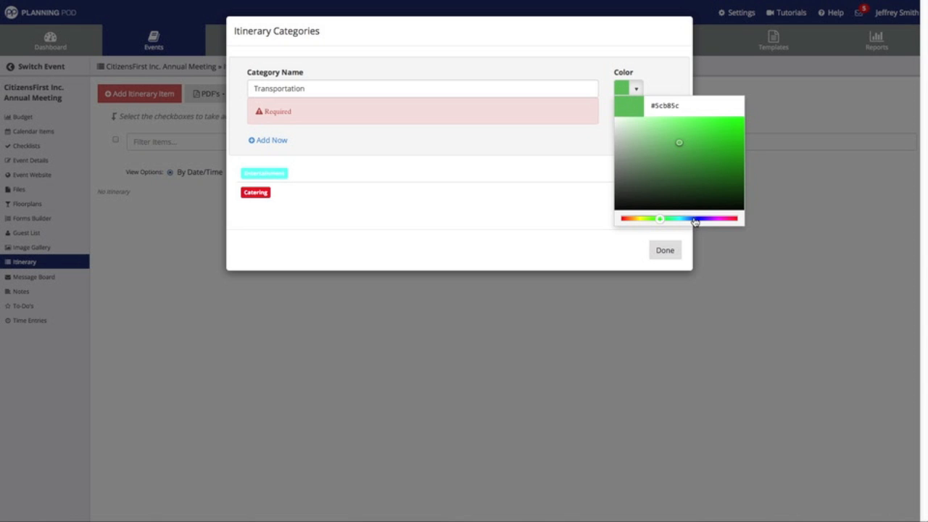
left_click_drag(701, 219, 707, 218)
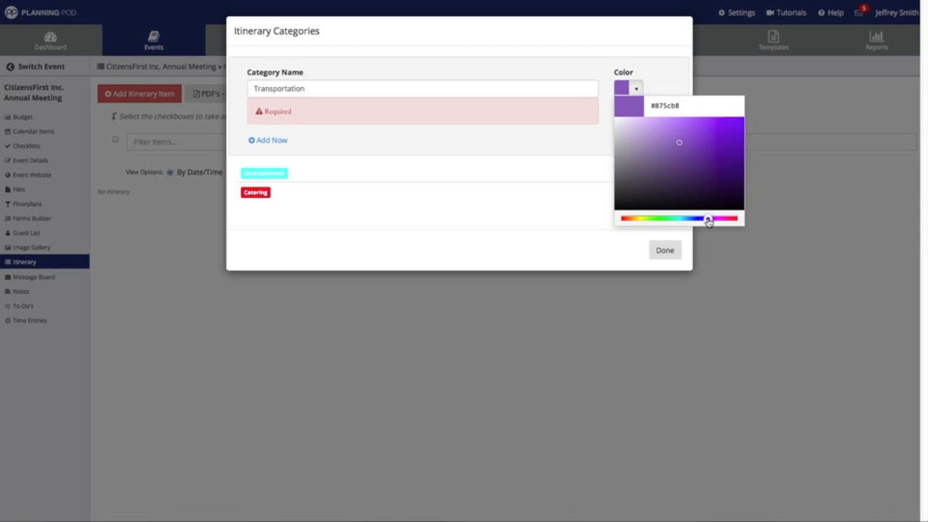
left_click(701, 122)
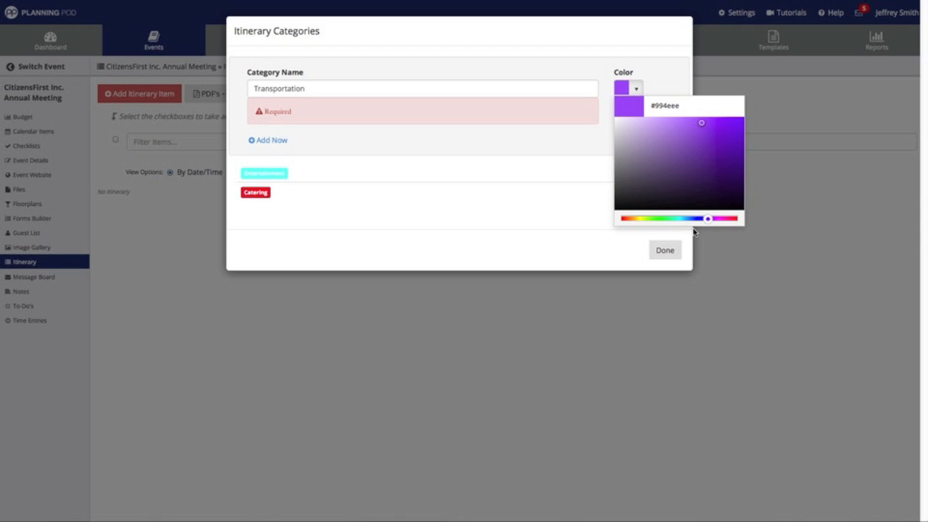
left_click(552, 154)
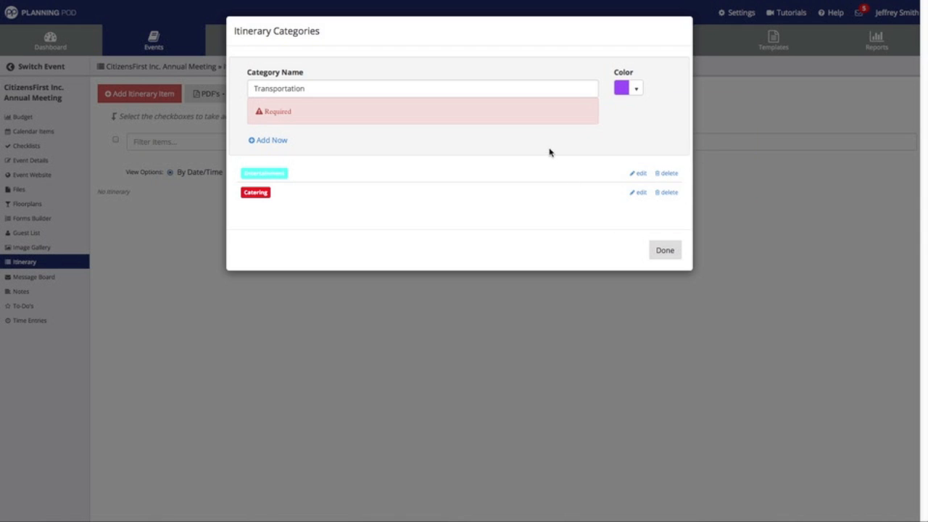
left_click(276, 140)
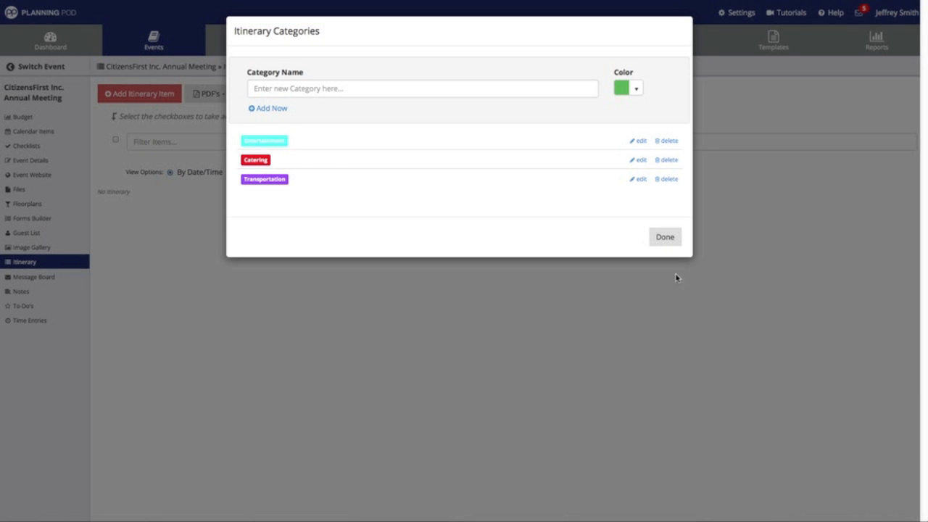
left_click(665, 242)
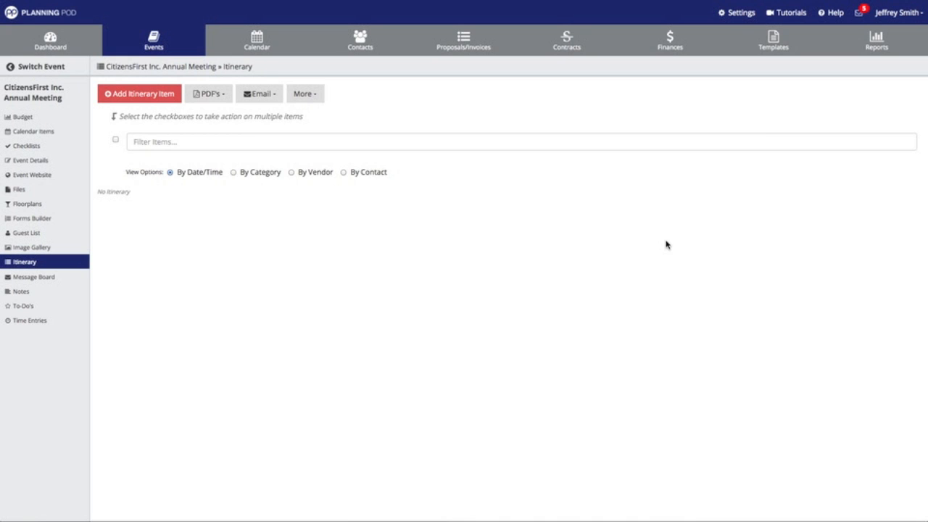
Step: Start a new itinerary item named "Begin event setup" and give it a new category, Setup, in a saturated green
left_click(148, 94)
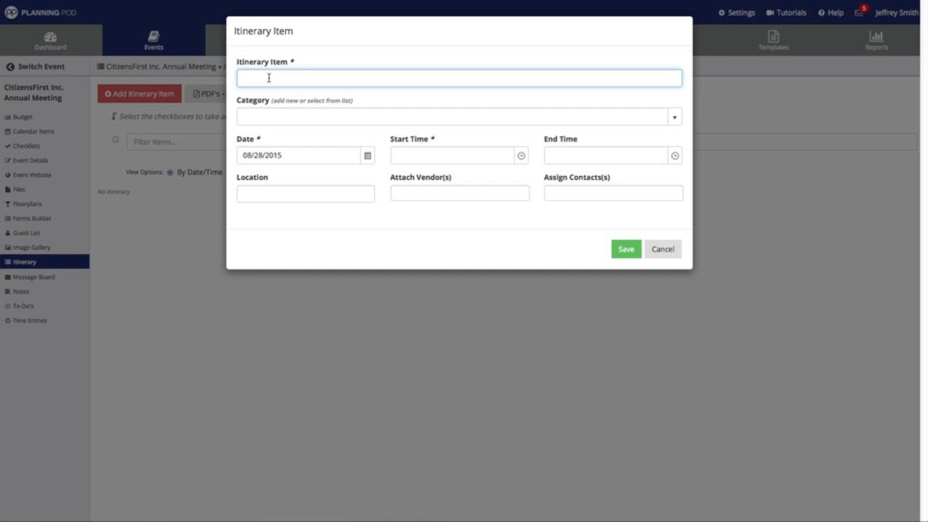
type("Begin event setup")
left_click(396, 118)
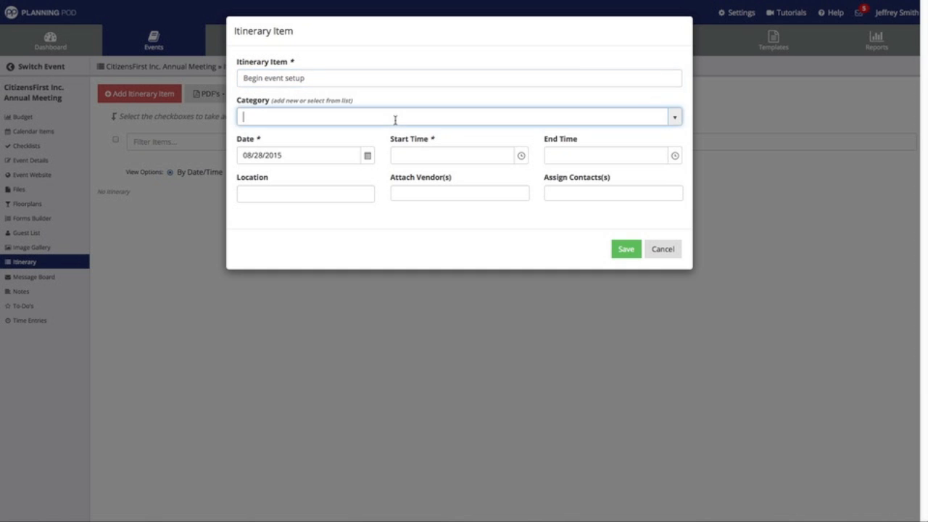
left_click(673, 119)
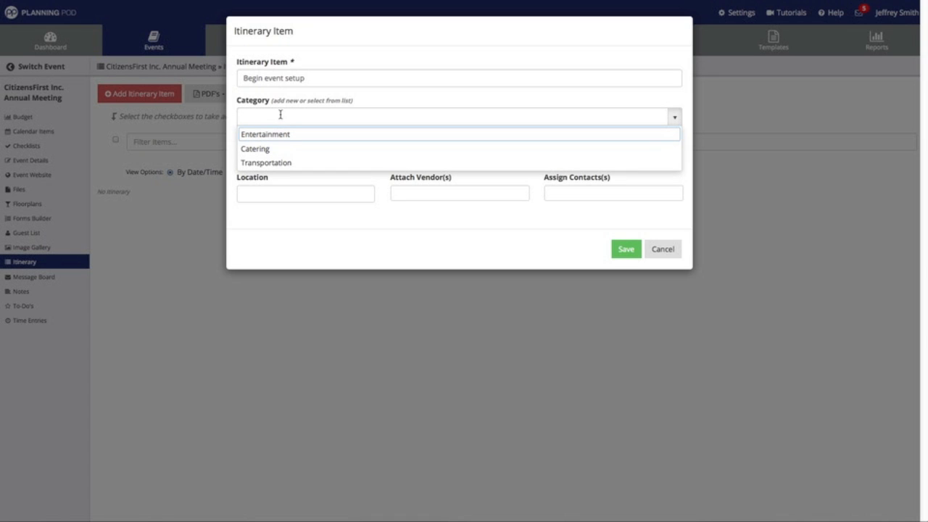
type("Setup")
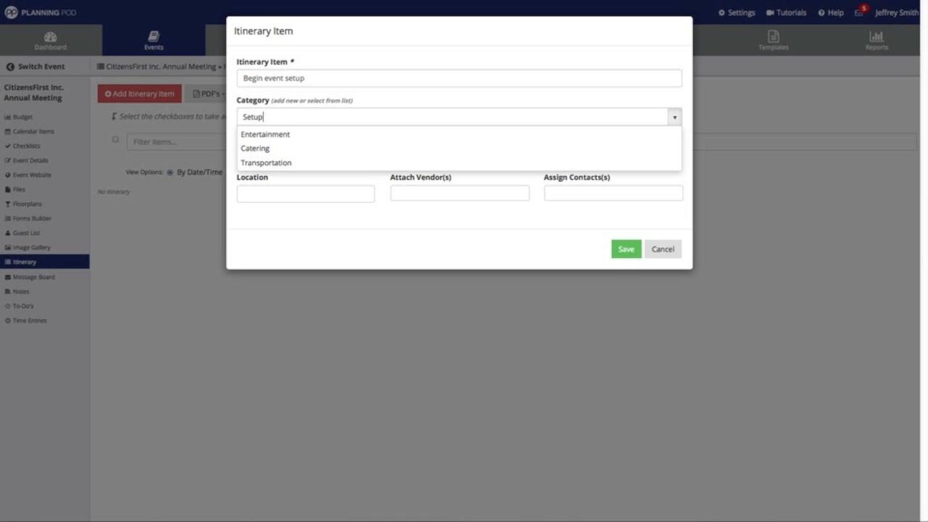
left_click(359, 225)
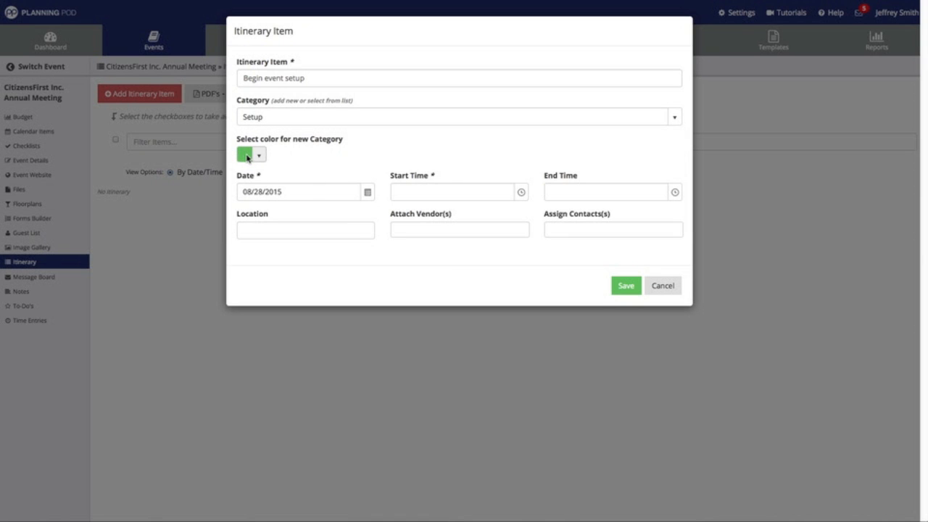
left_click(246, 155)
left_click_drag(325, 200, 376, 212)
left_click(433, 157)
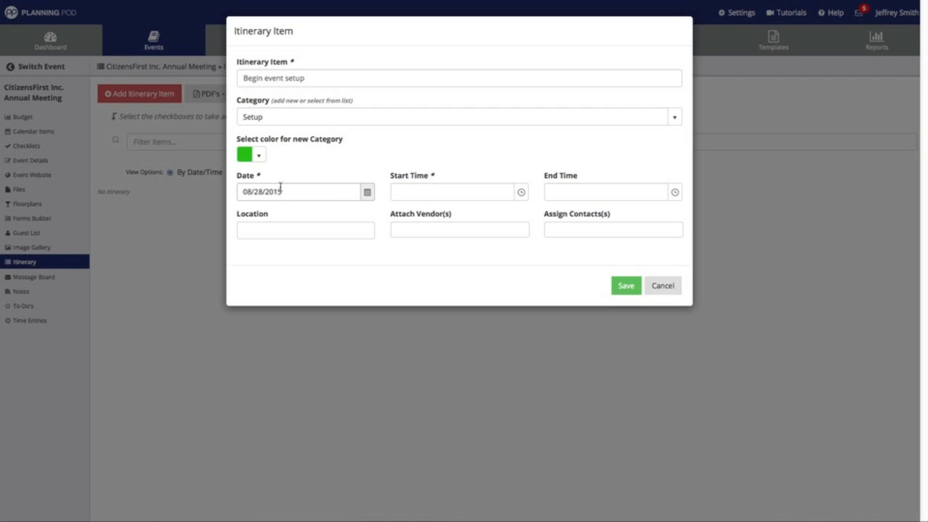
Step: Schedule the setup item for 08/27/2015 with a 7:30 PM start time and enter Main Hall as its location
left_click(369, 196)
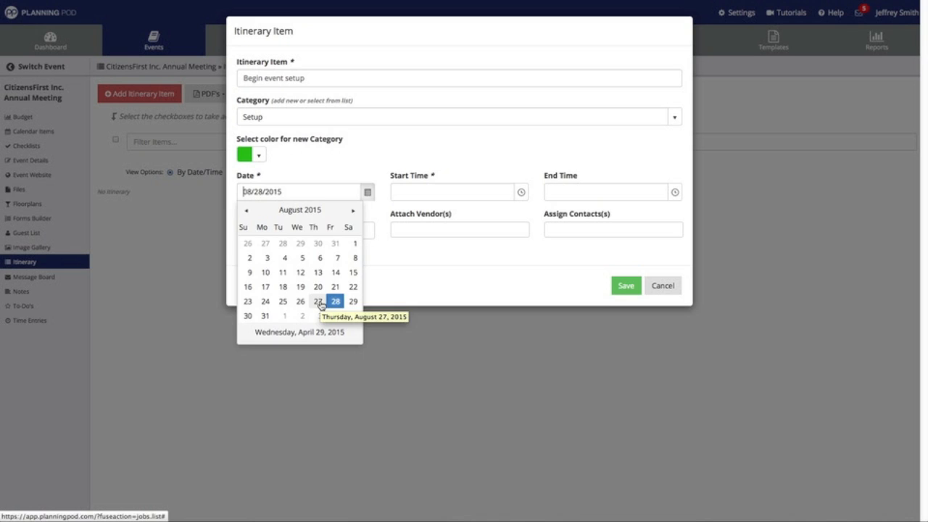
left_click(318, 302)
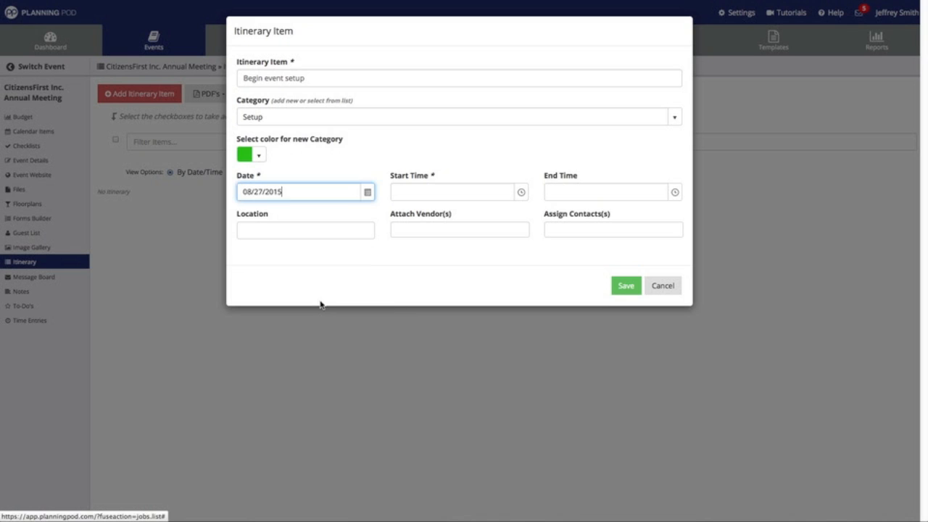
left_click(426, 190)
type("7:")
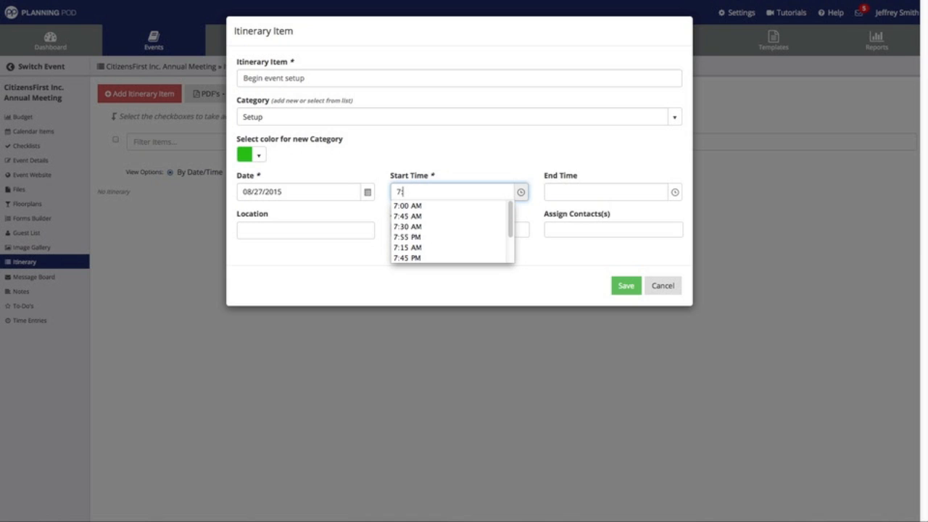
type("30 P")
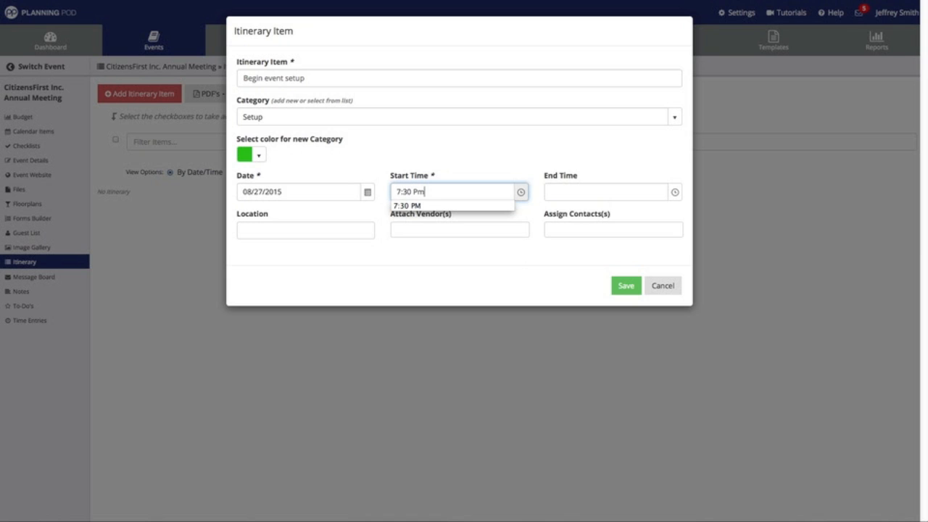
type("M")
left_click(561, 192)
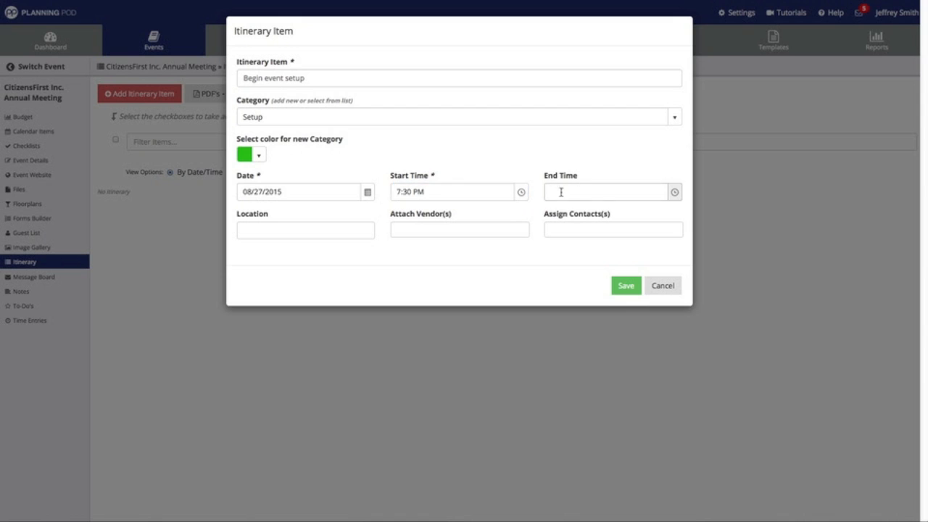
left_click(311, 232)
type("Main Hall")
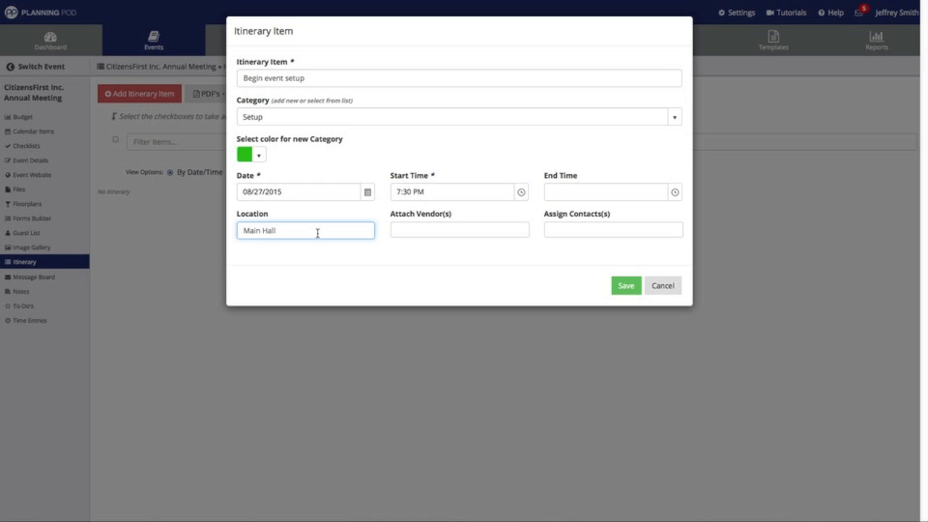
Step: Attach Acme Rentals, the individual vendor listed without a company, Coach House Events, WestStone Decor and Floral, and Best Sound & Video Inc. as vendors
left_click(440, 231)
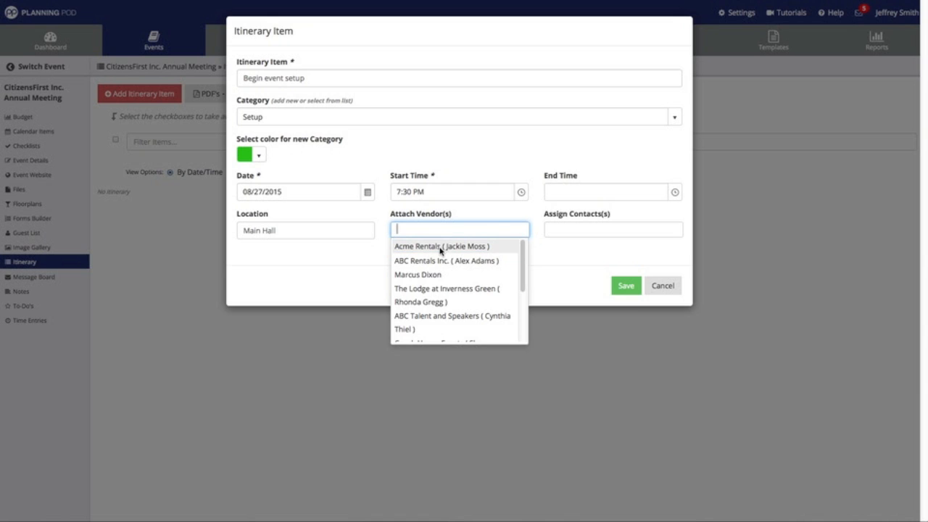
left_click(442, 246)
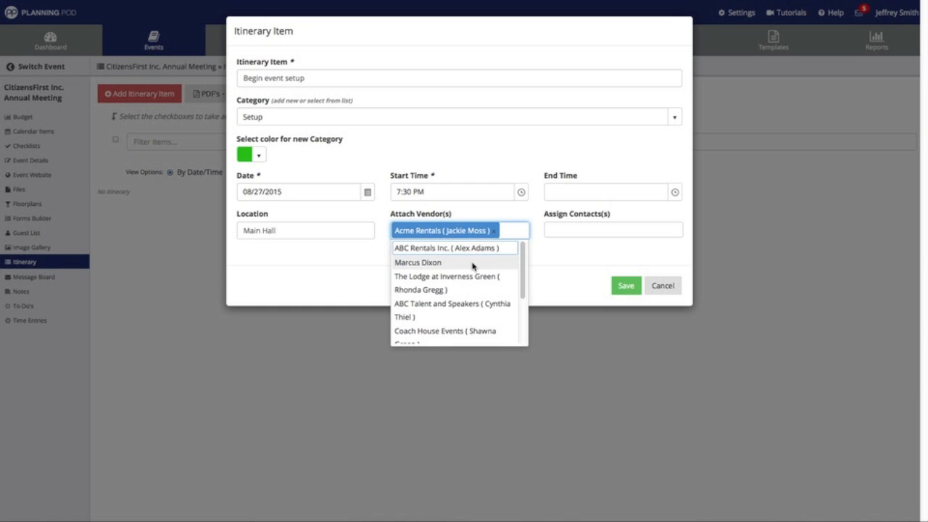
left_click(471, 264)
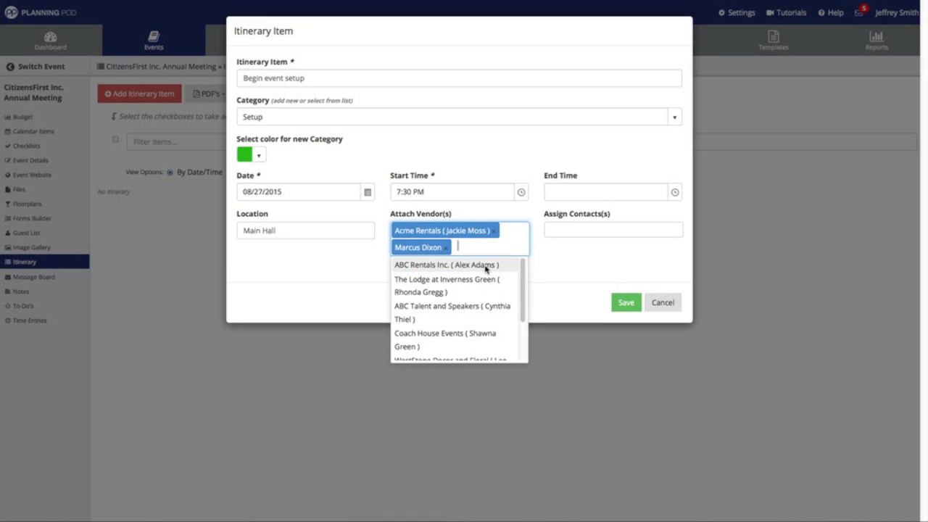
scroll(469, 292, "down", 1)
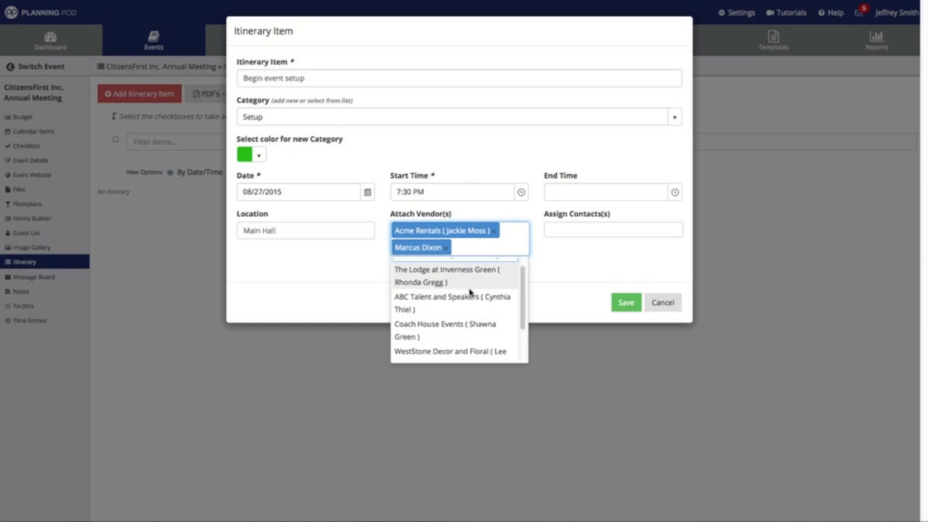
left_click(470, 321)
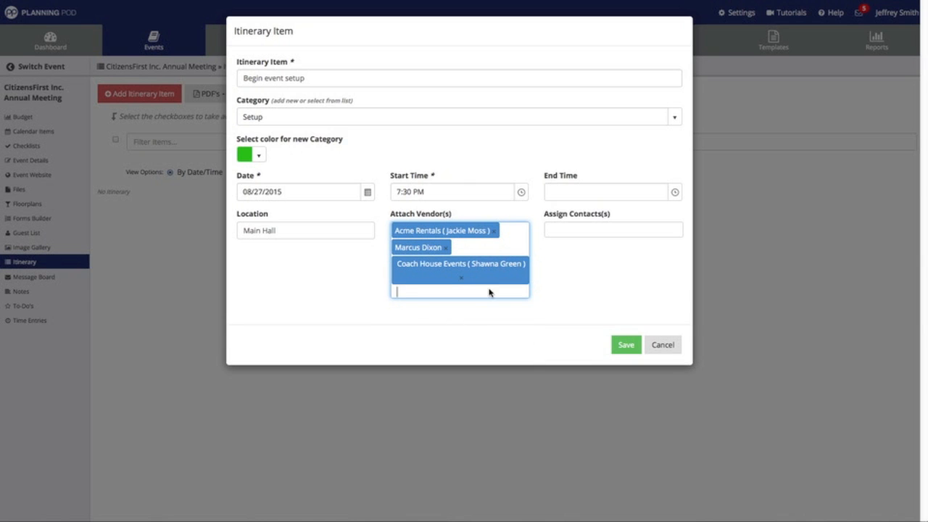
left_click(488, 290)
scroll(466, 324, "down", 1)
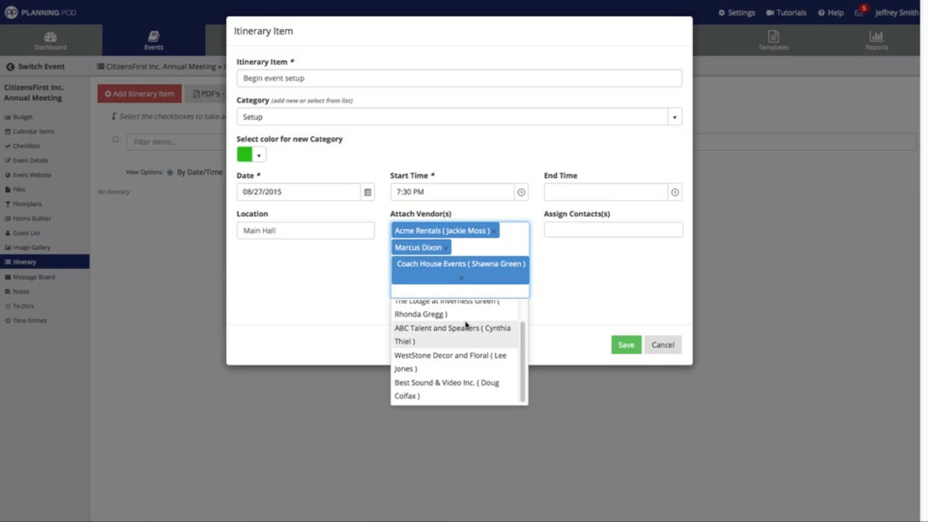
left_click(464, 356)
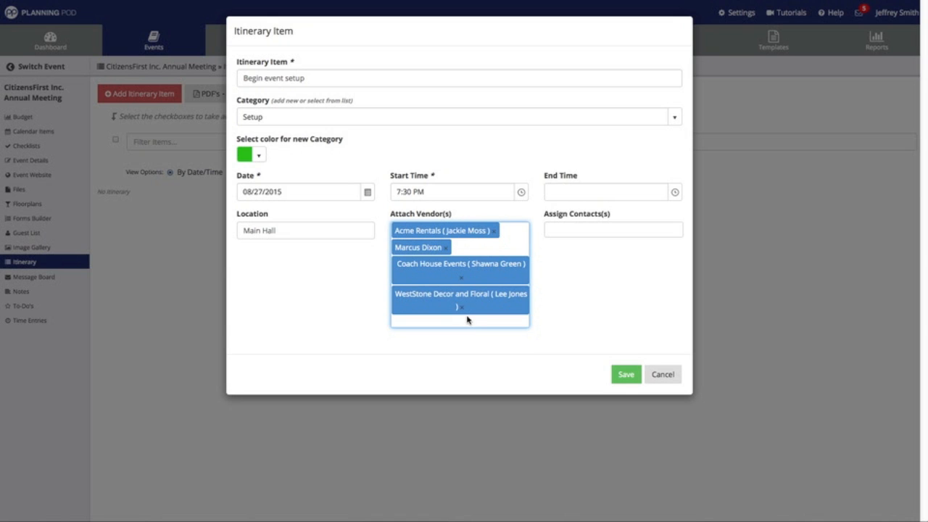
left_click(464, 324)
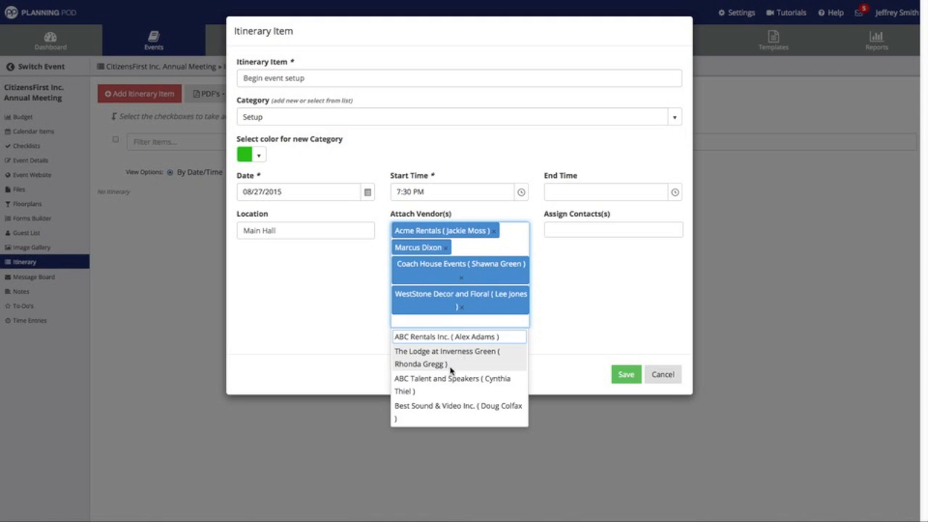
left_click(439, 405)
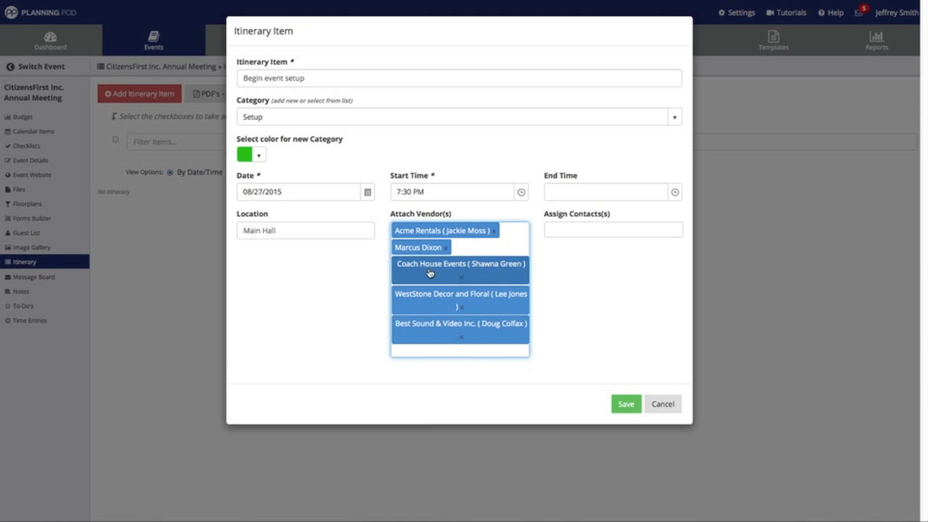
Step: Assign the Coach House Events contact and the last two individual contacts listed to the setup item, and save it
left_click(612, 234)
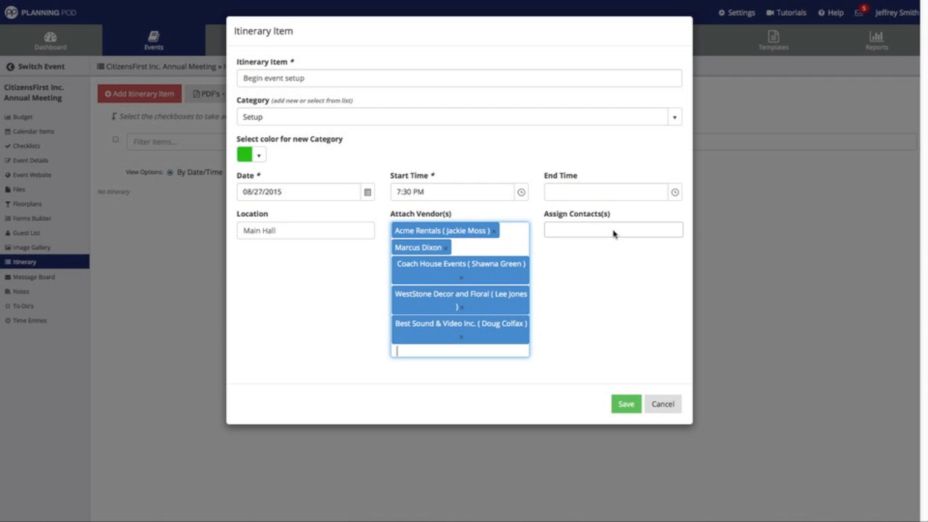
left_click(590, 198)
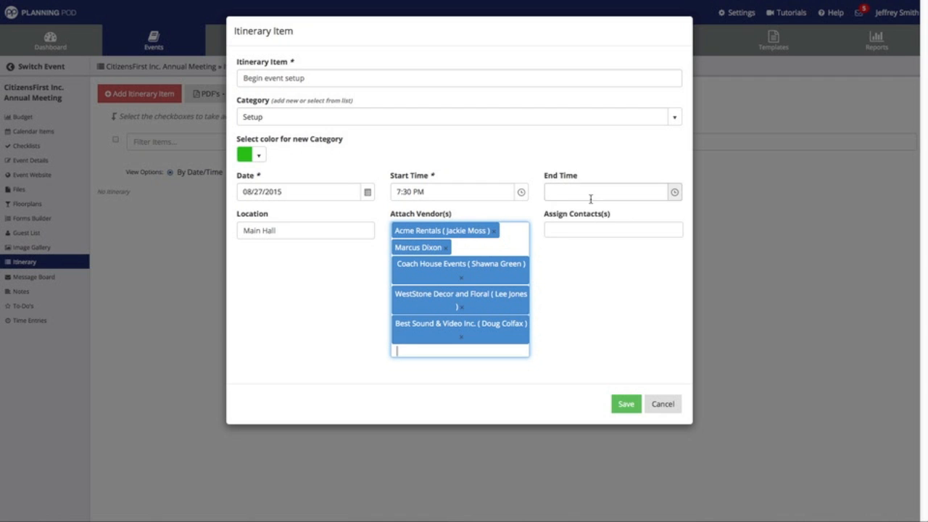
left_click(597, 234)
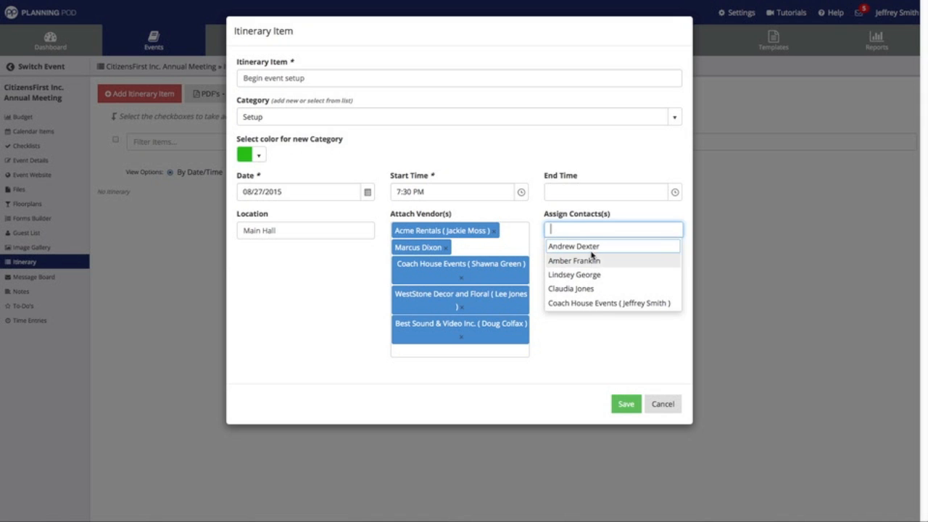
left_click(599, 304)
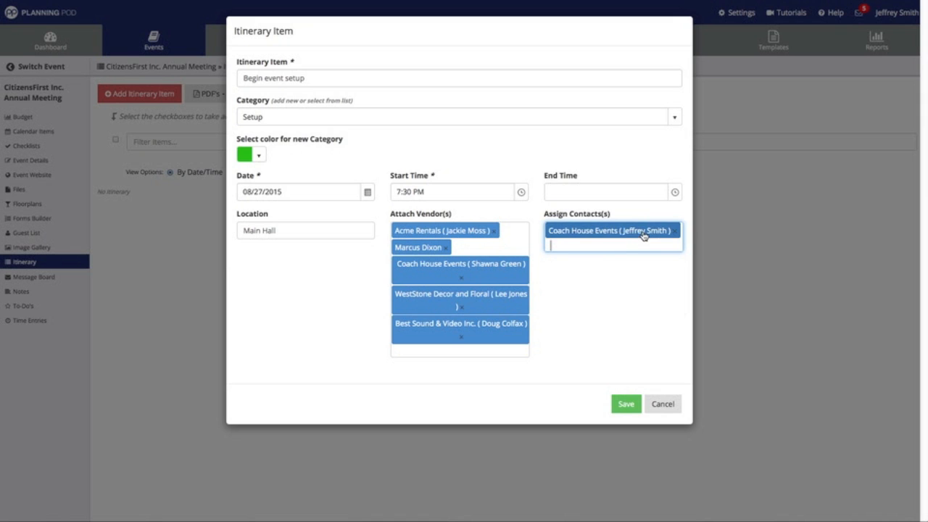
left_click(642, 248)
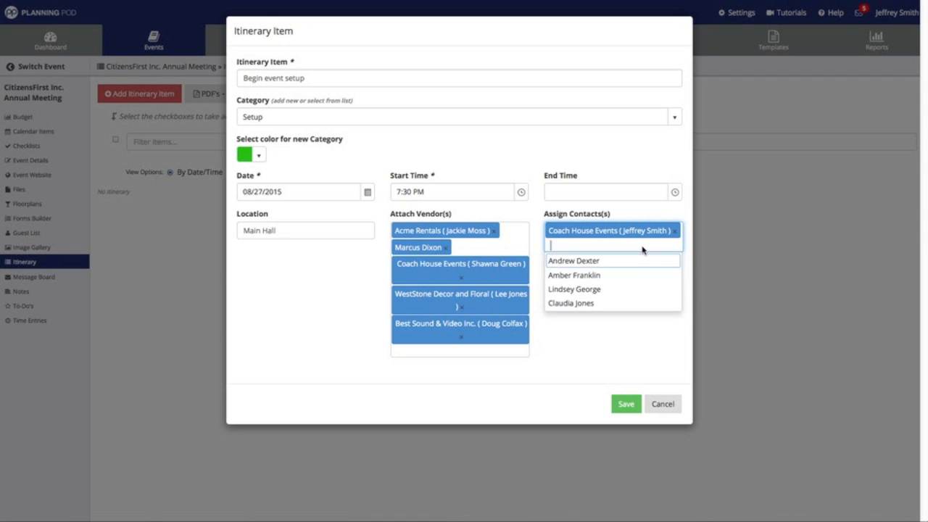
left_click(603, 303)
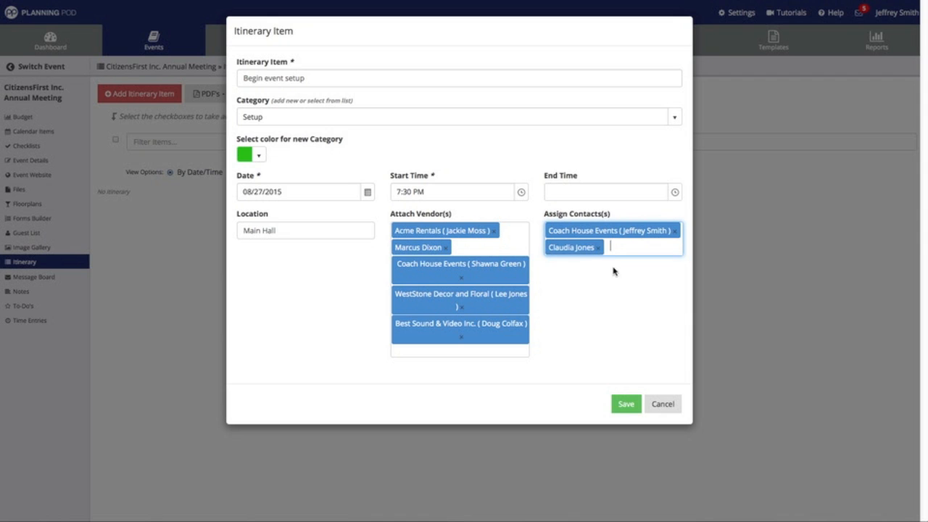
left_click(624, 251)
left_click(600, 292)
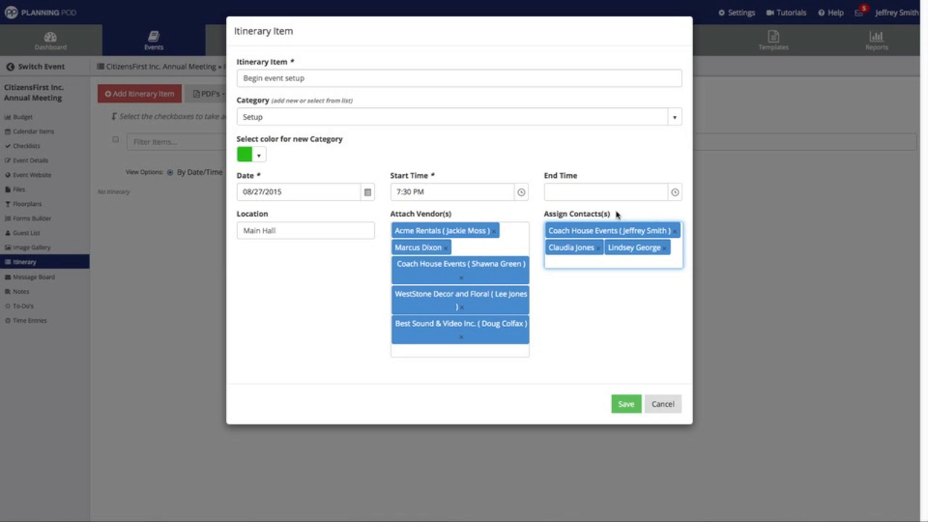
left_click(636, 404)
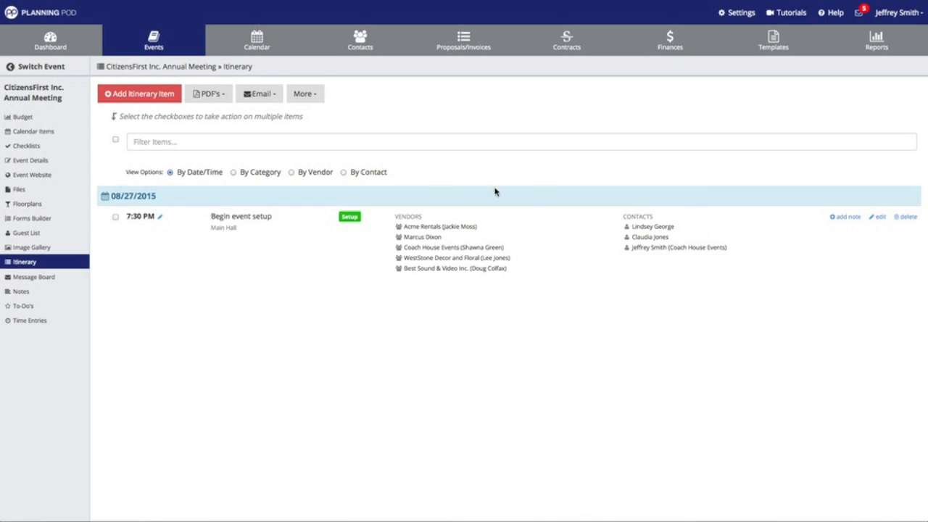
Step: Change the start time of the "Begin event setup" item to 8:30 PM and save it
left_click(161, 219)
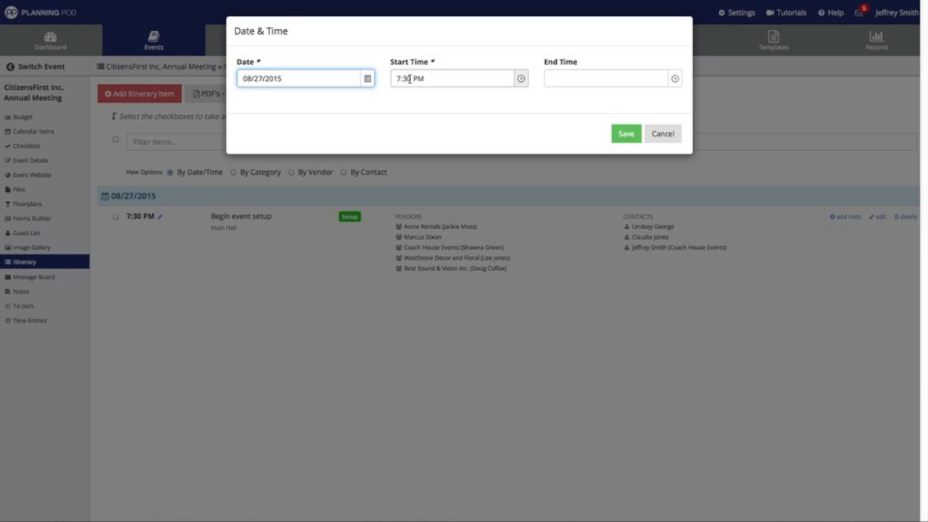
left_click_drag(399, 80, 380, 79)
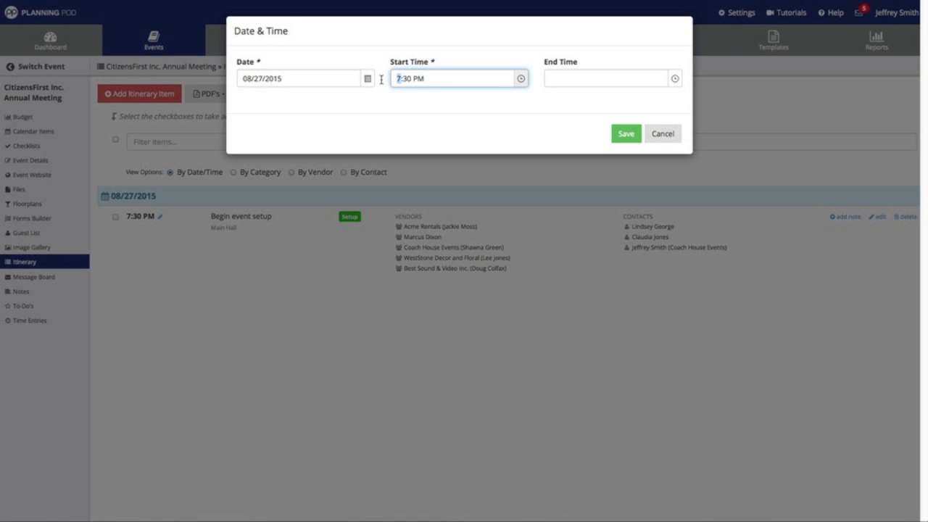
type("8")
left_click(626, 133)
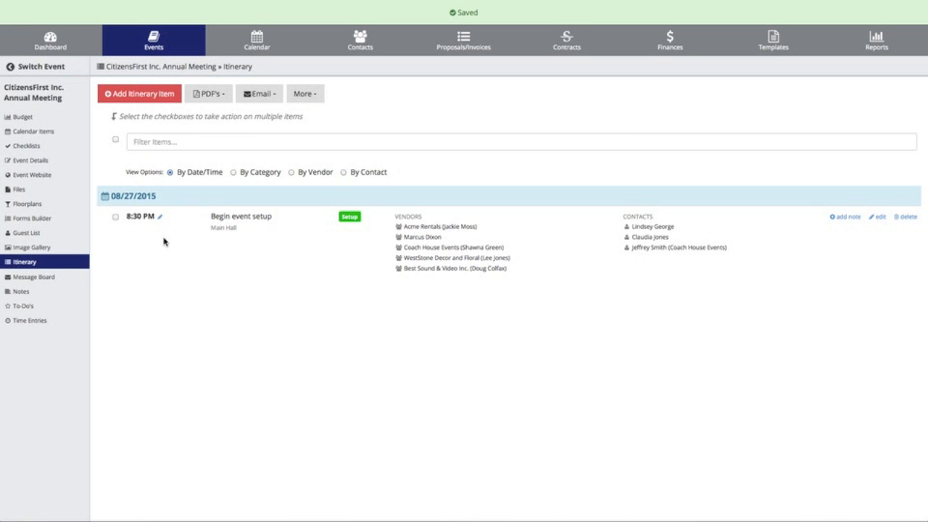
Step: Add a note to the setup item reading "Arrive as close to 8:30pm as possible. Venue will be open; enter through back door."
left_click(848, 217)
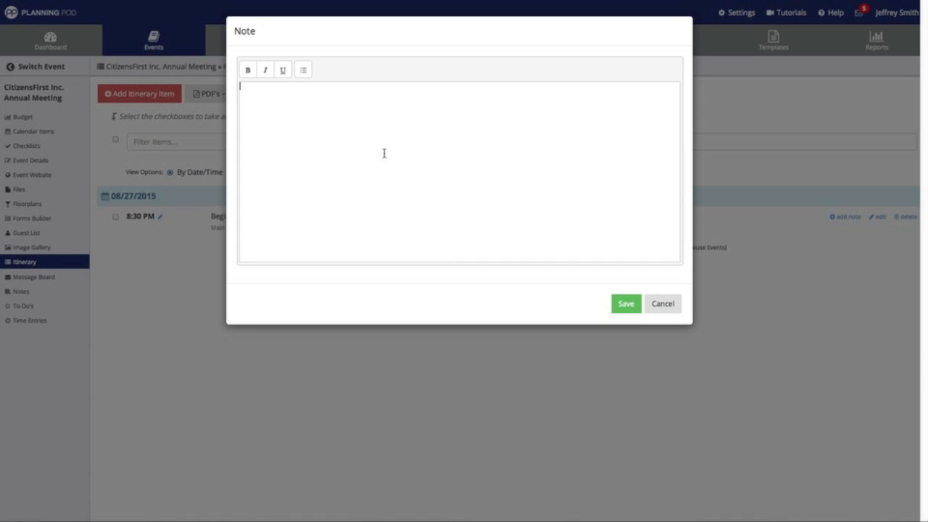
type("Arr")
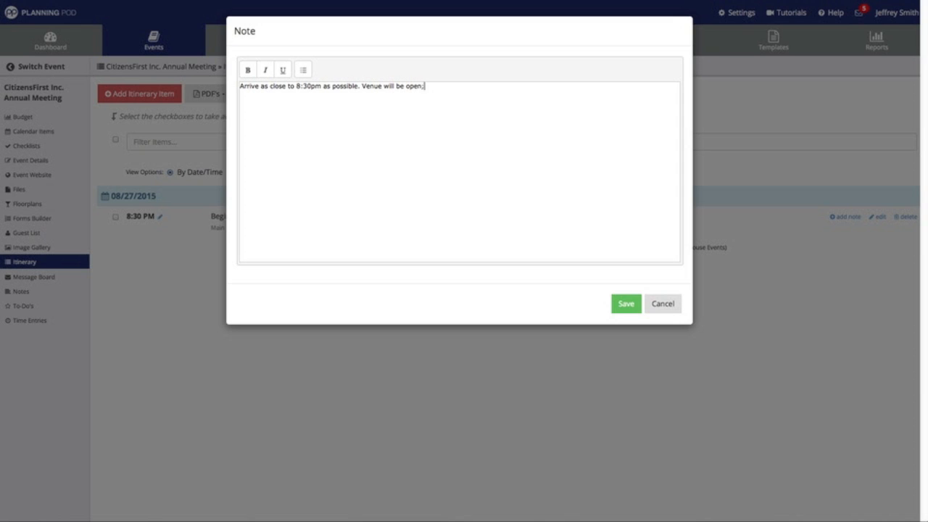
type("ugh back door.")
left_click(622, 309)
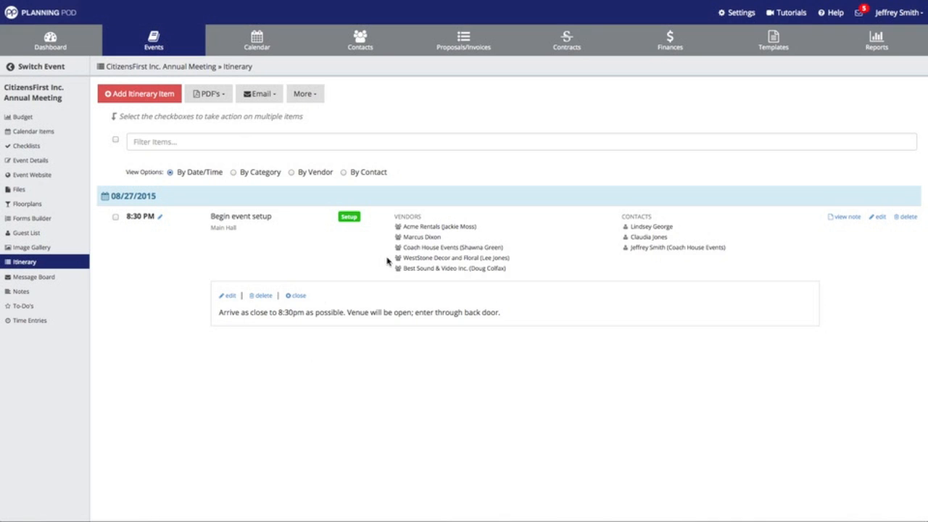
Step: Rename the setup itinerary item as "Begin event setup in Main Hall" and save the change
left_click(878, 217)
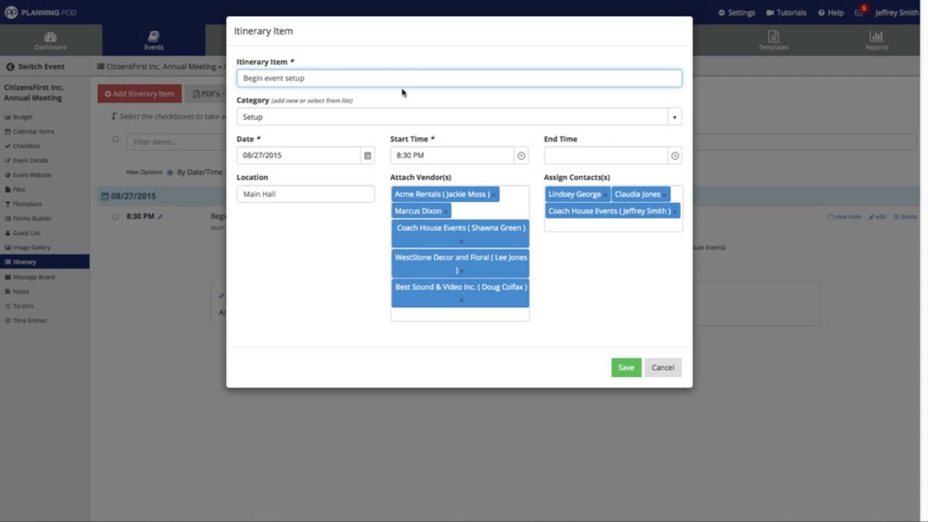
left_click(318, 78)
left_click(626, 368)
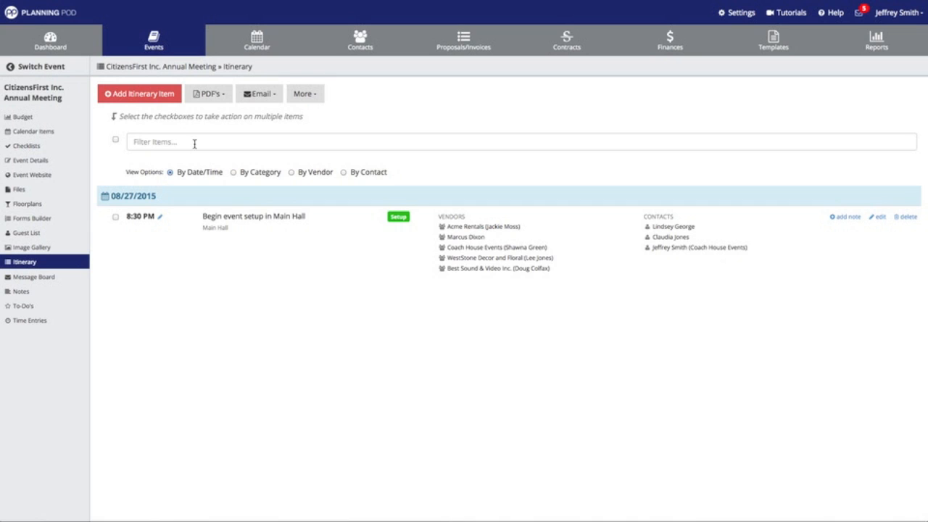
Step: Start a new itinerary item named "Install A/V Equipment" and assign it to the Setup category
left_click(161, 100)
type("Install A/V")
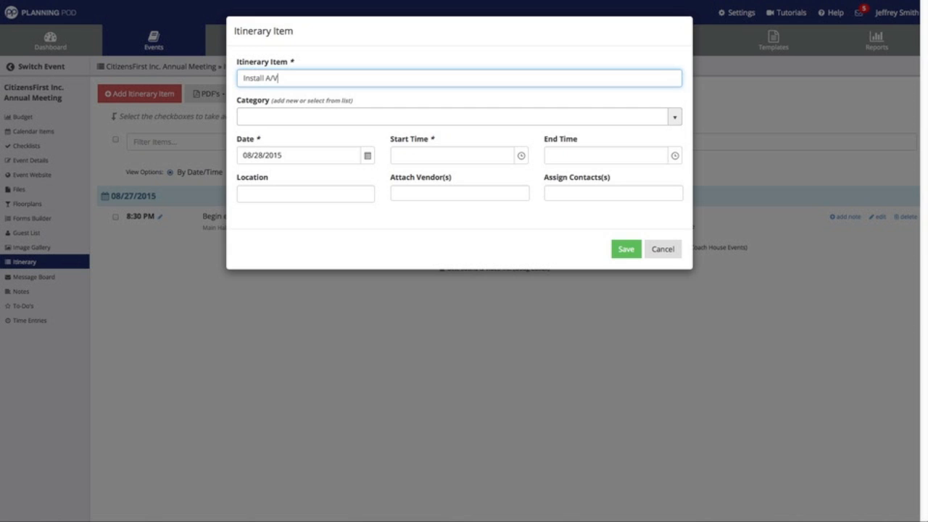
type(" Equipment")
left_click(300, 121)
left_click(671, 116)
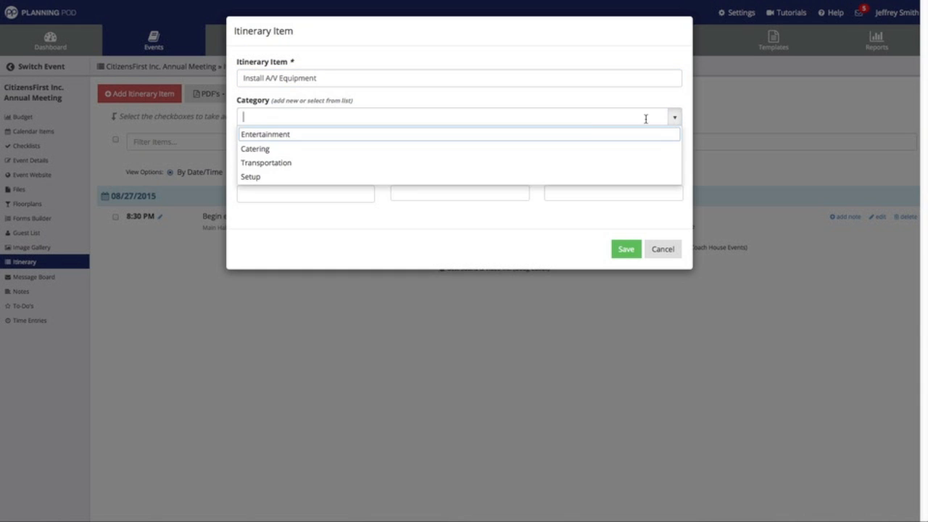
left_click(279, 180)
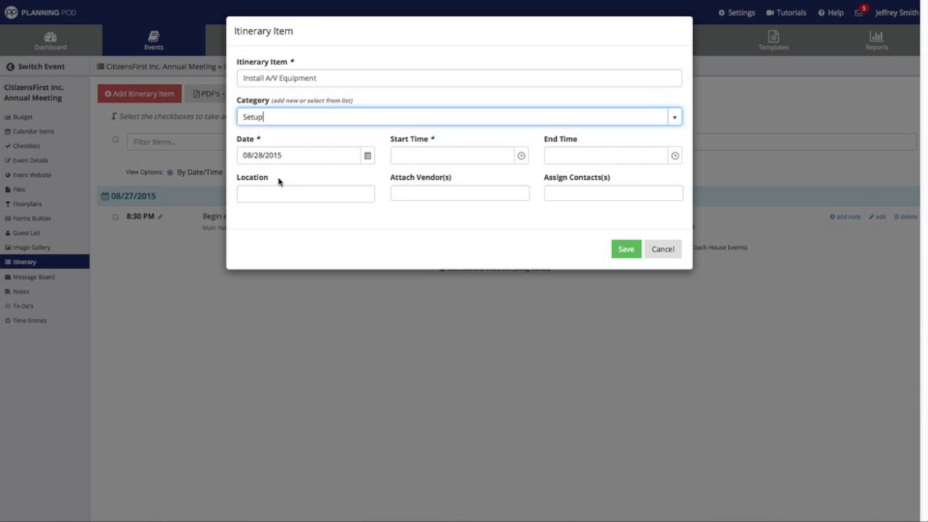
Step: Schedule the A/V installation item for 08/27/2015 from 8:45 PM to 9:45 PM
left_click(366, 155)
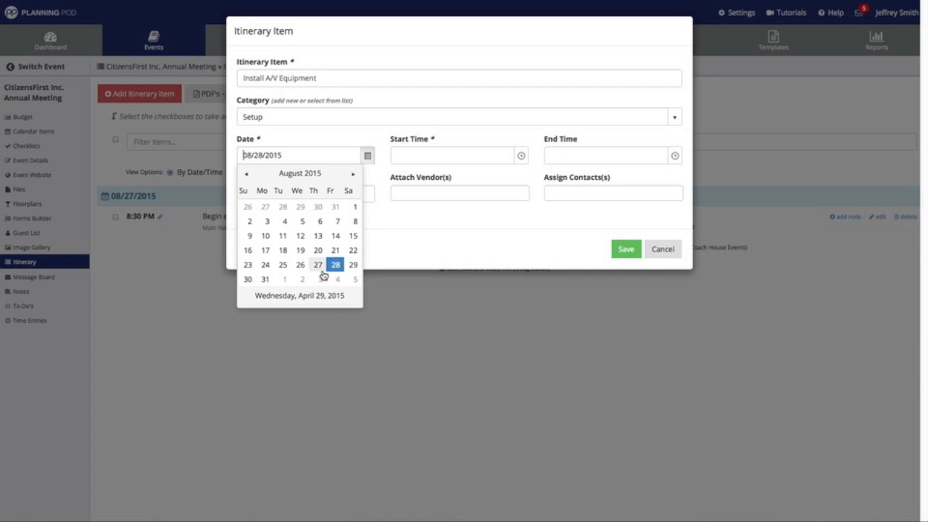
left_click(319, 266)
left_click(484, 152)
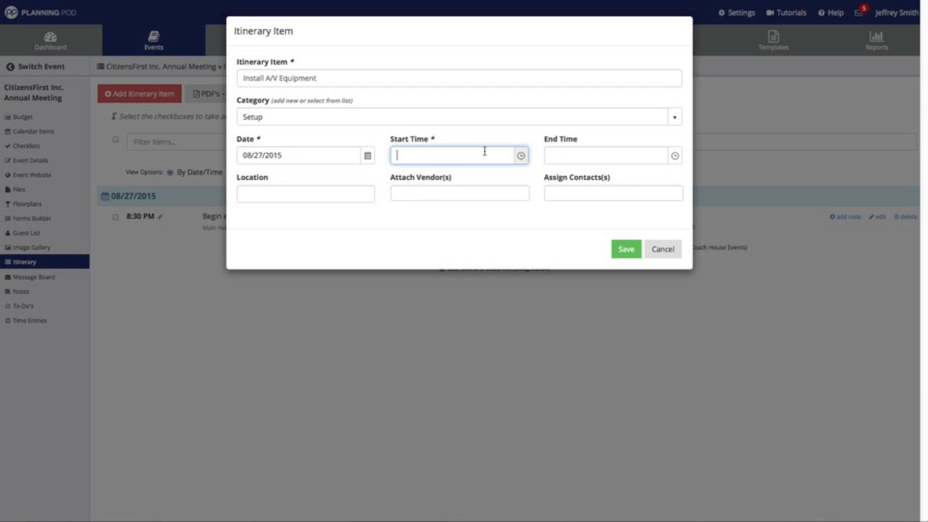
type("8:")
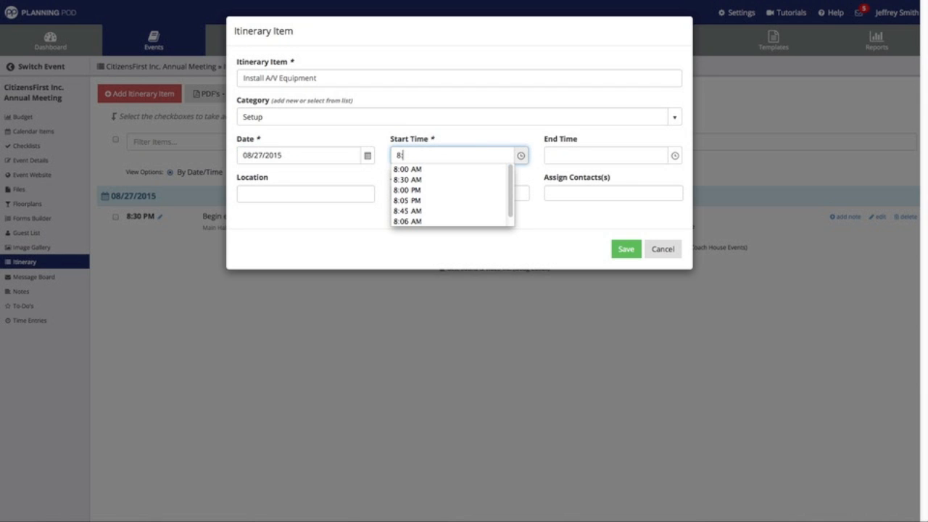
type("45")
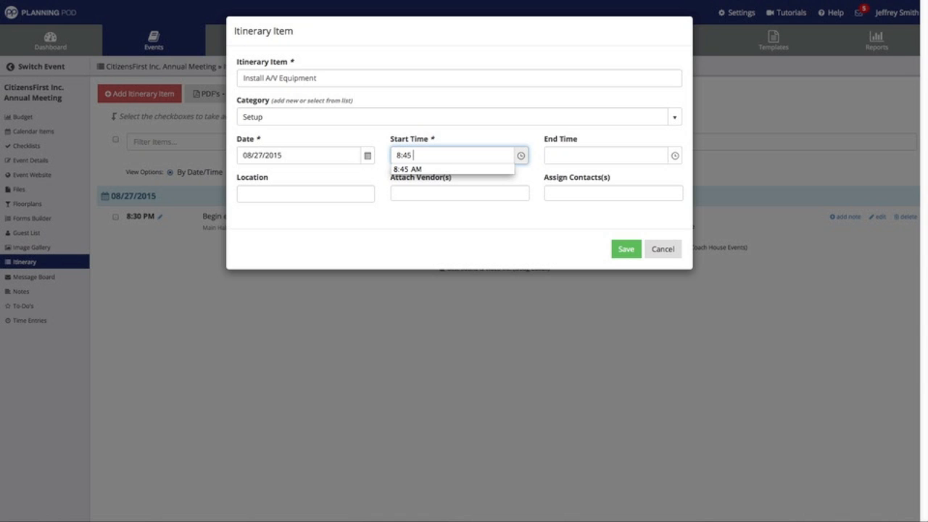
type(" pm")
left_click(597, 156)
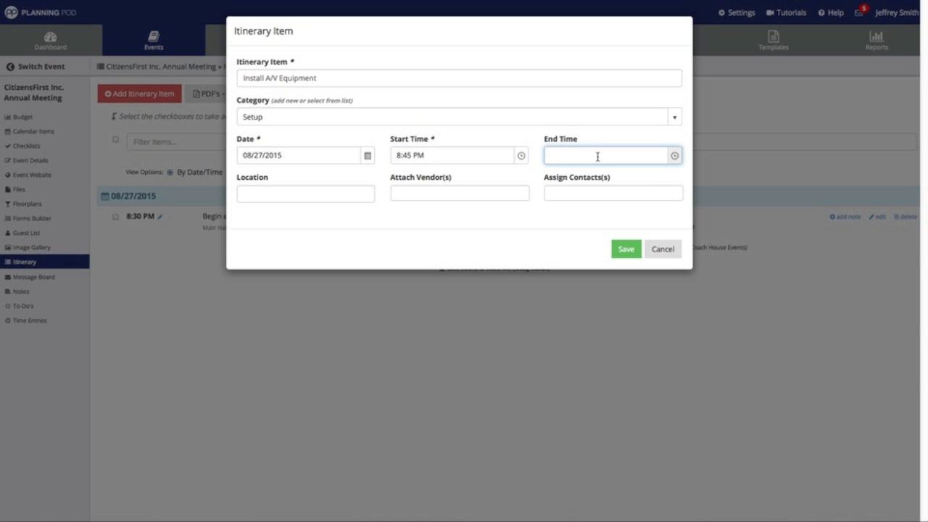
type("9:45 pm")
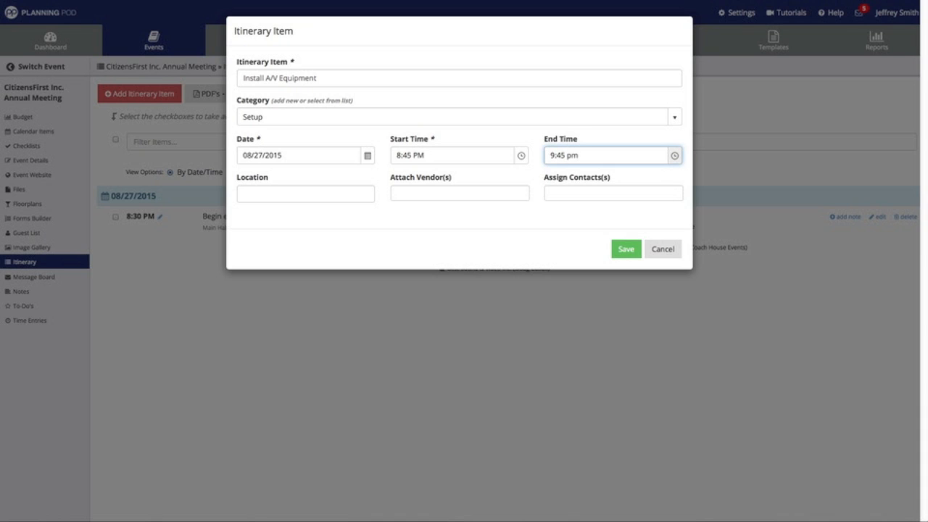
Step: Set the A/V item's location to "Main Room" and attach Best Sound & Video Inc. as its vendor
left_click(350, 192)
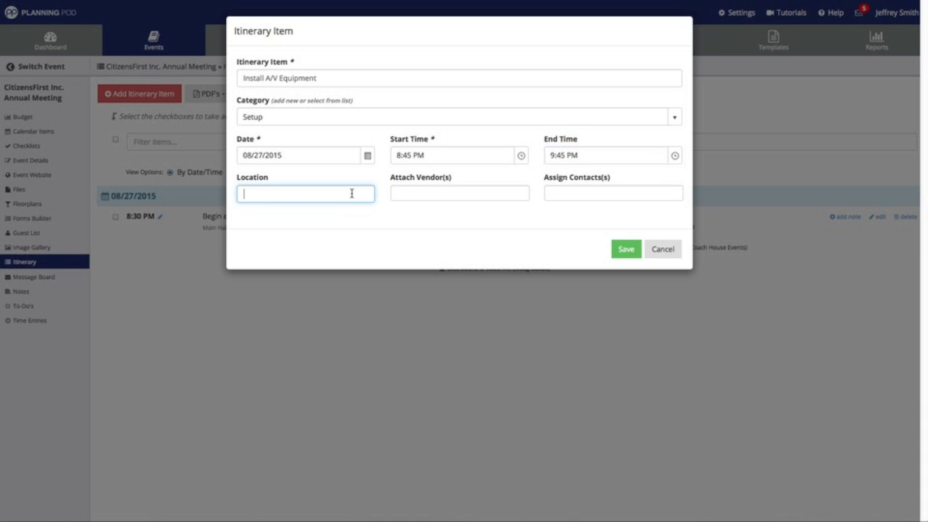
type("Main Room")
left_click(425, 193)
scroll(428, 228, "down", 5)
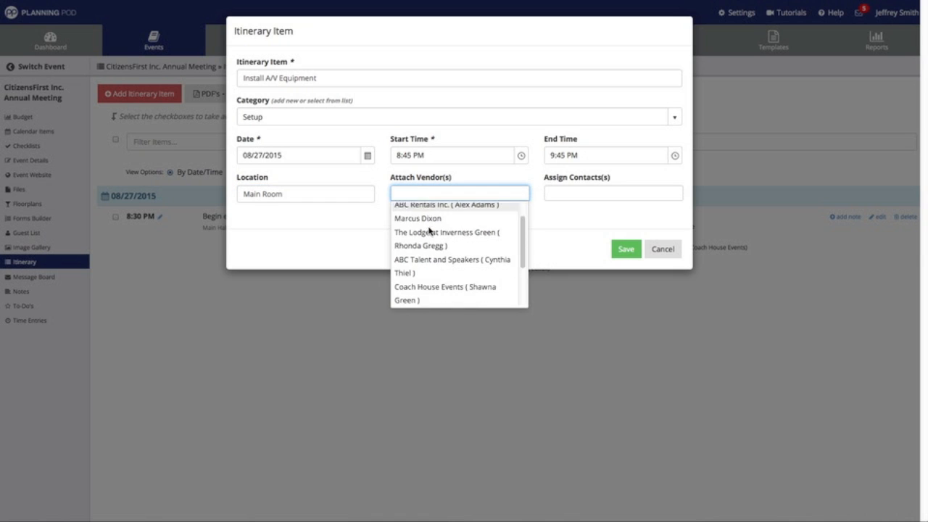
left_click(440, 297)
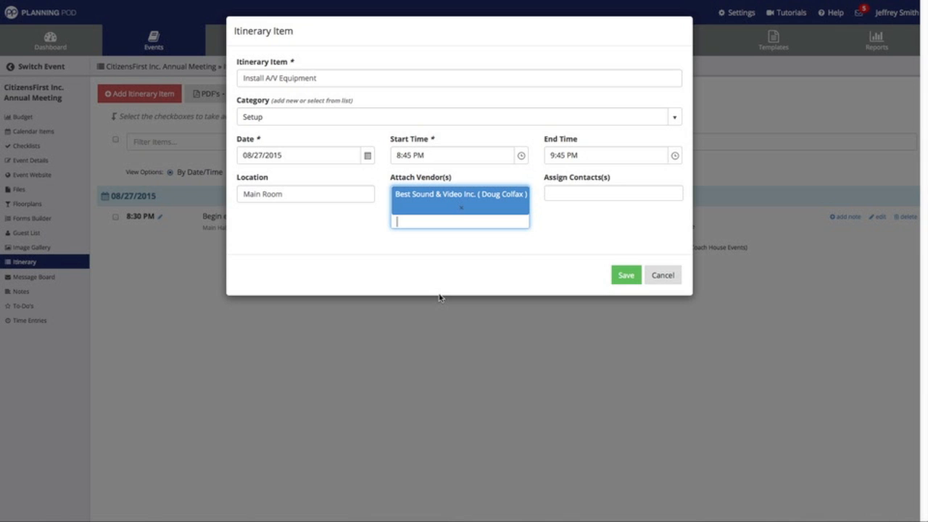
Step: Assign the Coach House Events contact to the A/V installation item and save it
left_click(583, 196)
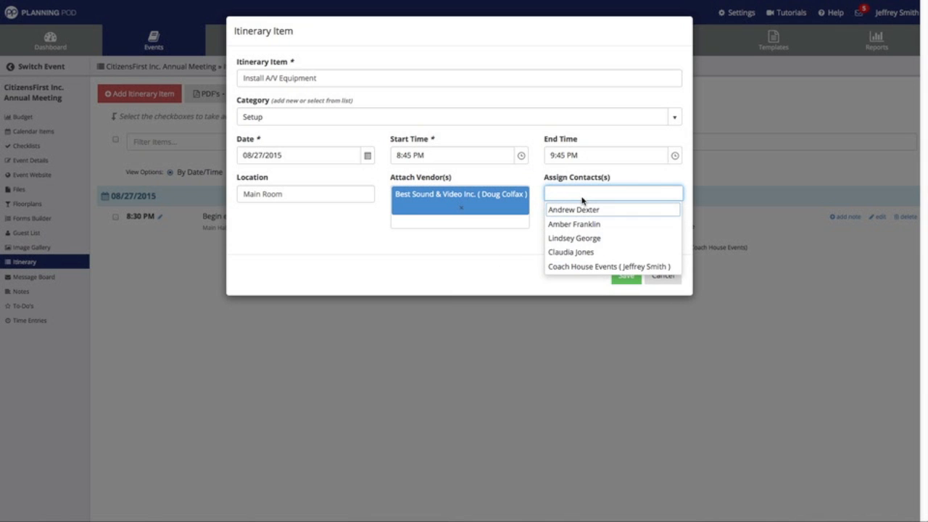
left_click(601, 267)
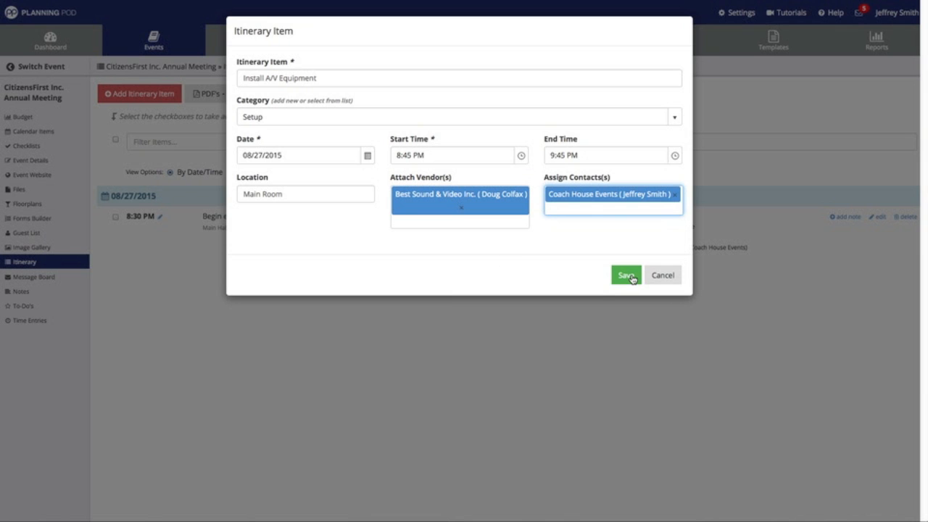
left_click(631, 277)
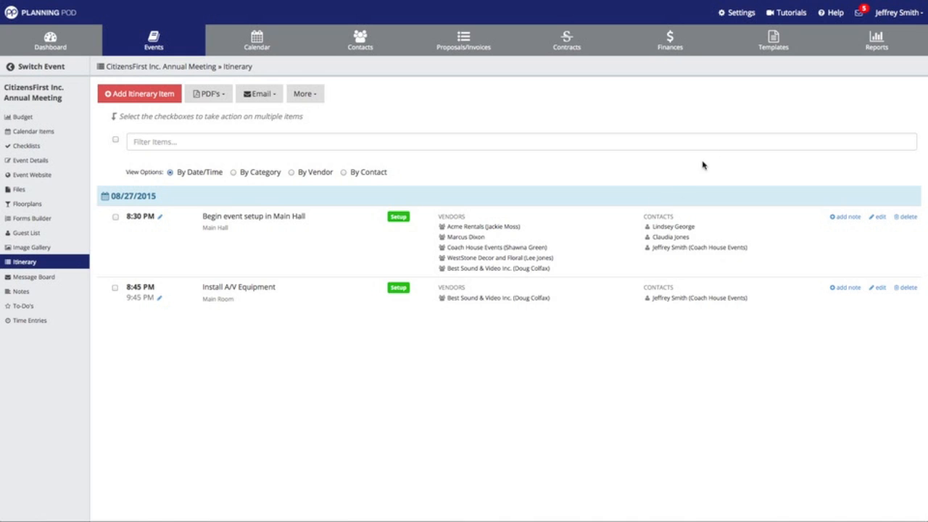
Step: Create a new itinerary template named "Meeting Template" in the account's templates
left_click(774, 44)
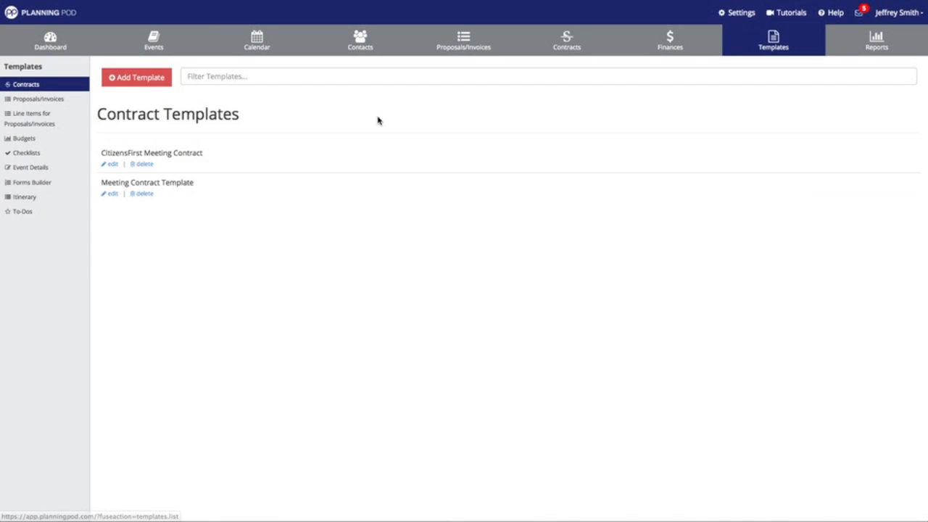
left_click(31, 203)
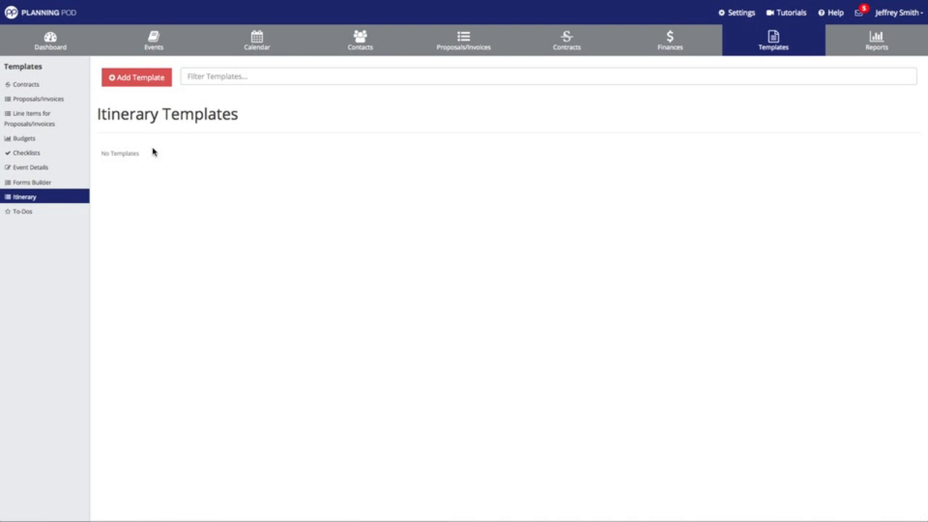
left_click(155, 78)
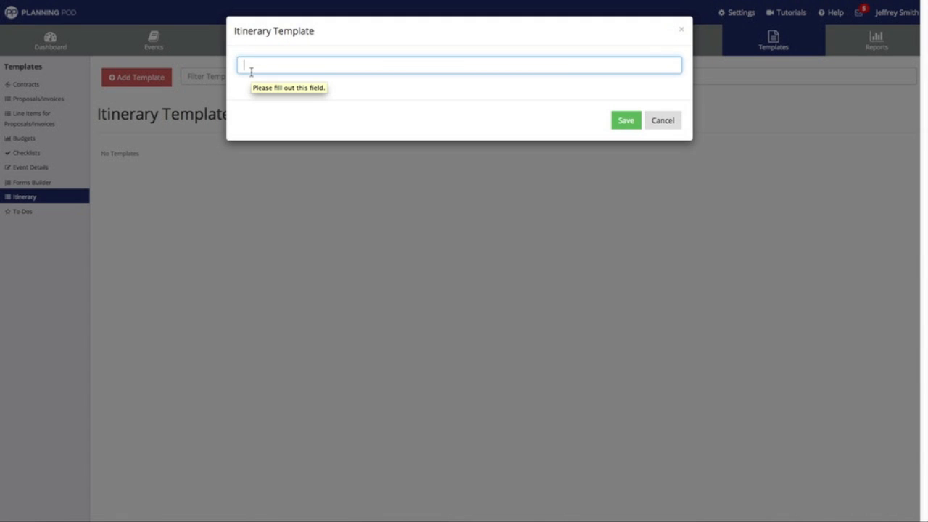
type("Meet")
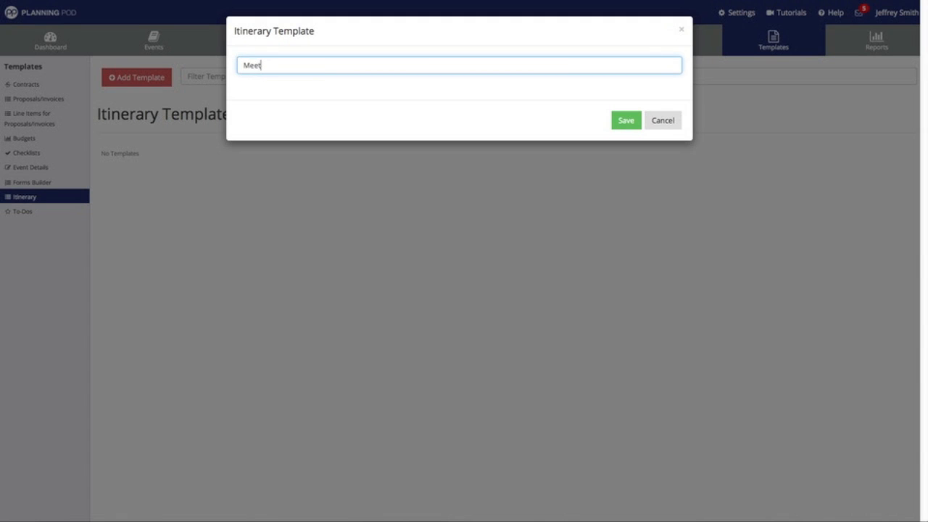
type("ing Template")
left_click(621, 122)
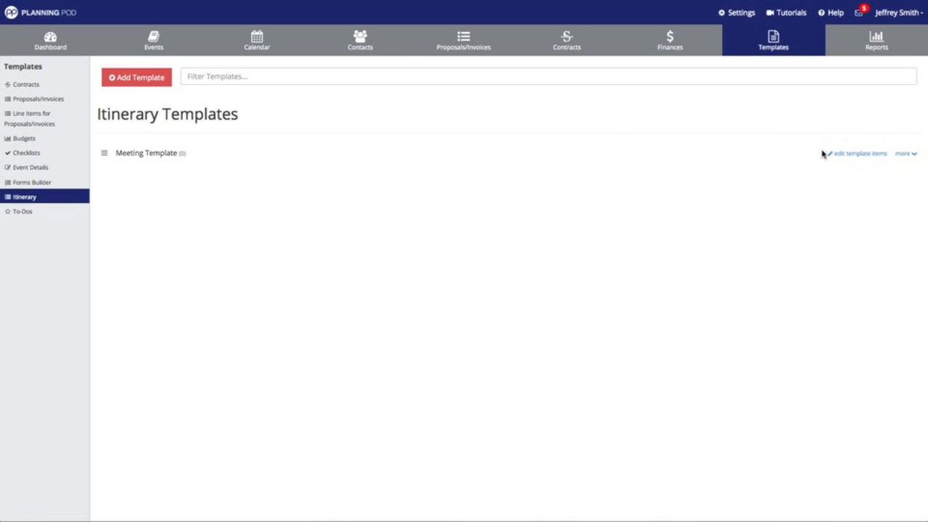
Step: Add a "Rentals" category in bright green (#00e183) to the Meeting Template's itinerary categories
left_click(853, 154)
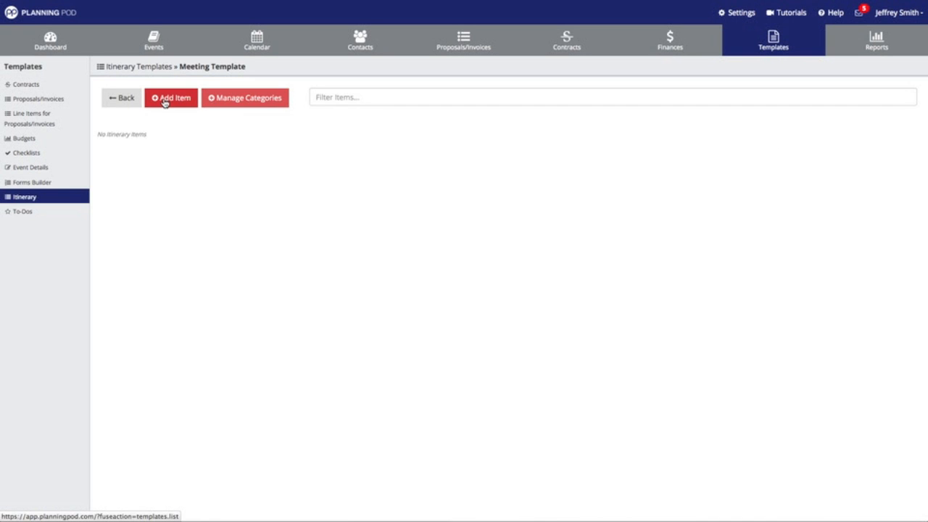
left_click(237, 100)
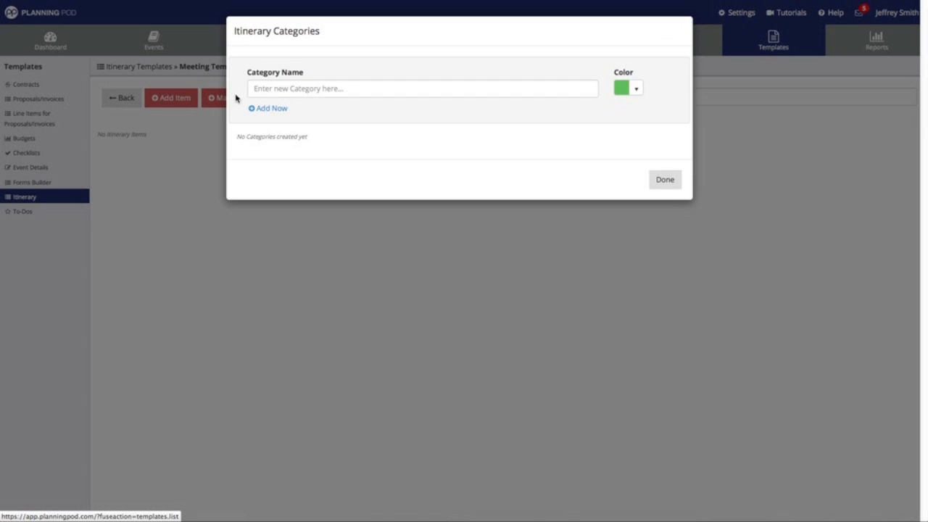
left_click(305, 94)
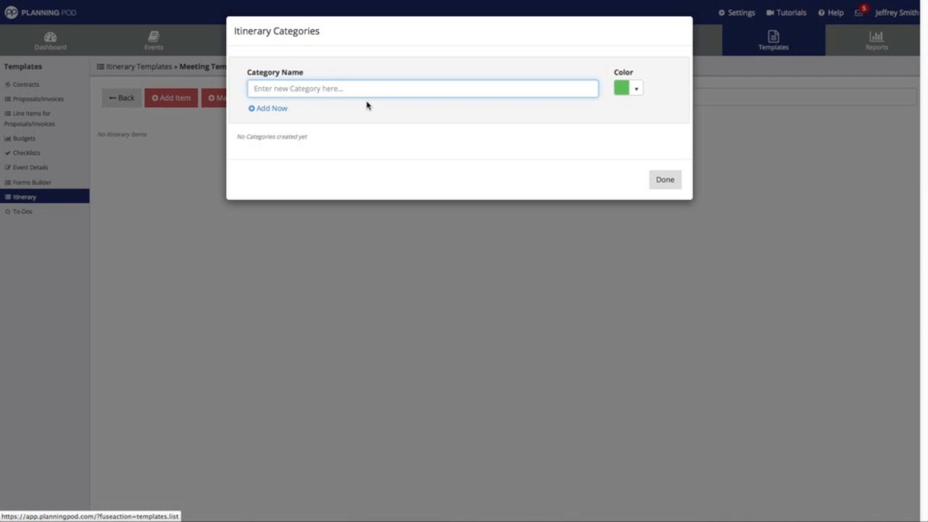
type("Rentals")
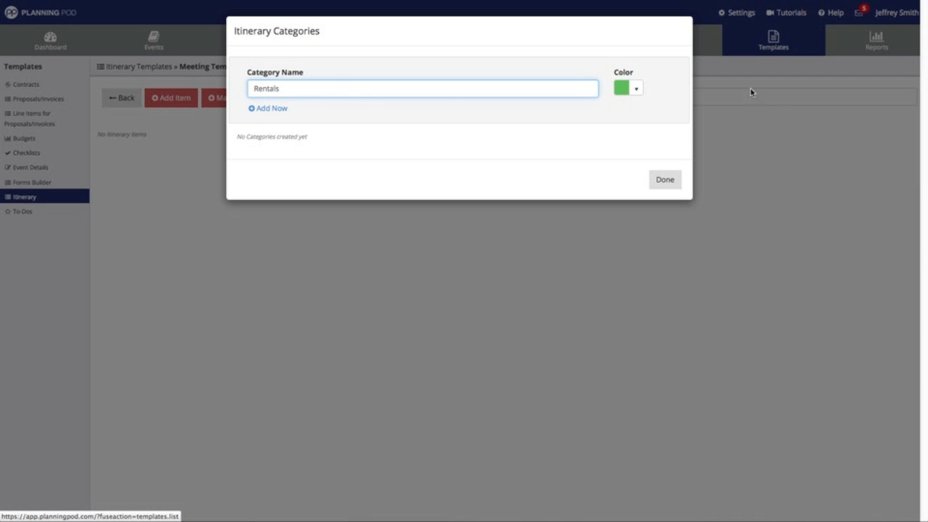
left_click(635, 90)
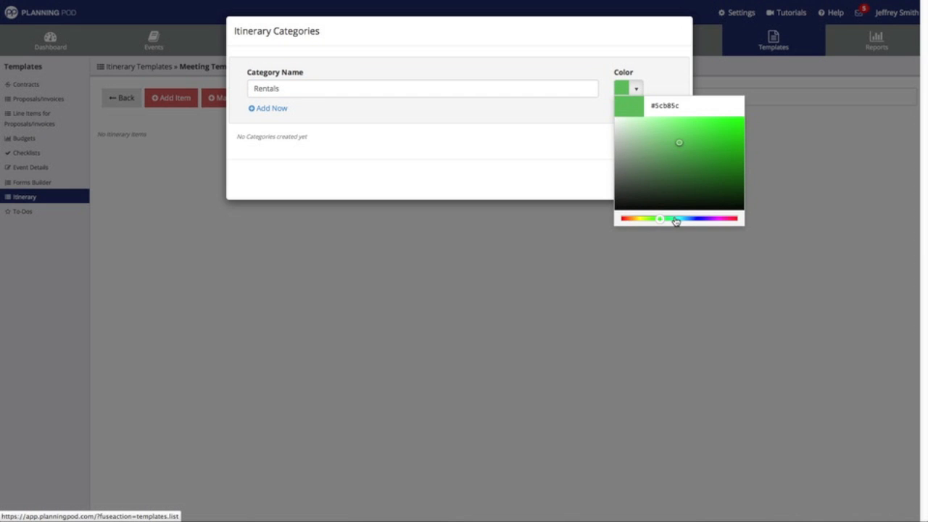
left_click_drag(675, 221, 671, 220)
left_click_drag(698, 162, 758, 130)
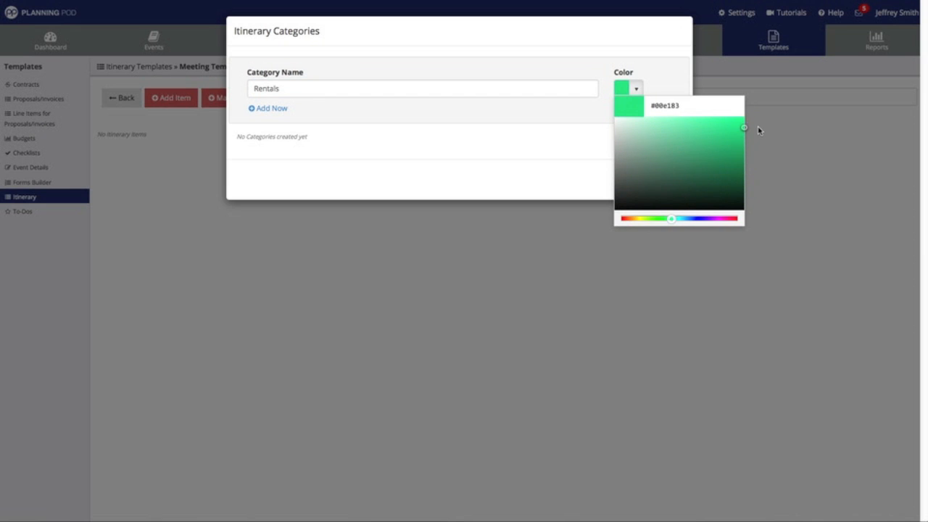
left_click(560, 136)
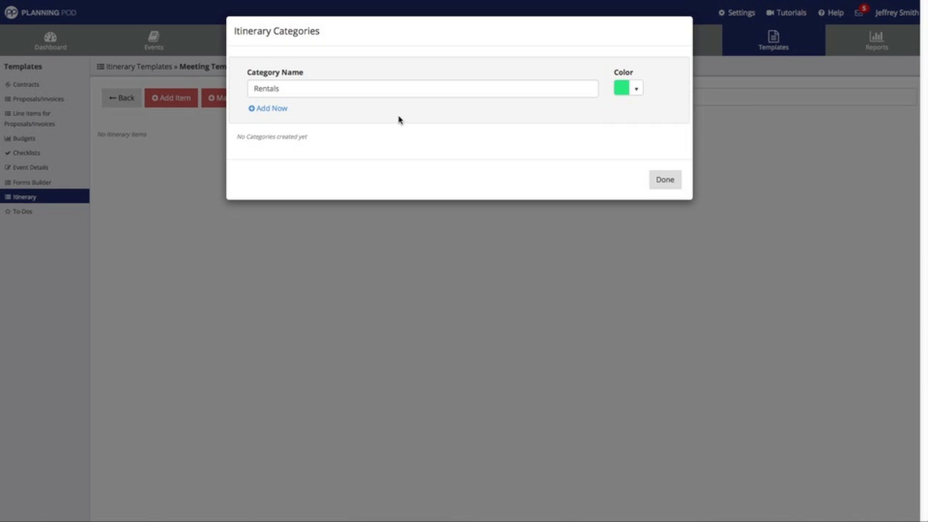
left_click(273, 109)
Step: Add a "Decor and Floral" category in blue (#5477f5) to the template and finish managing categories
left_click(296, 88)
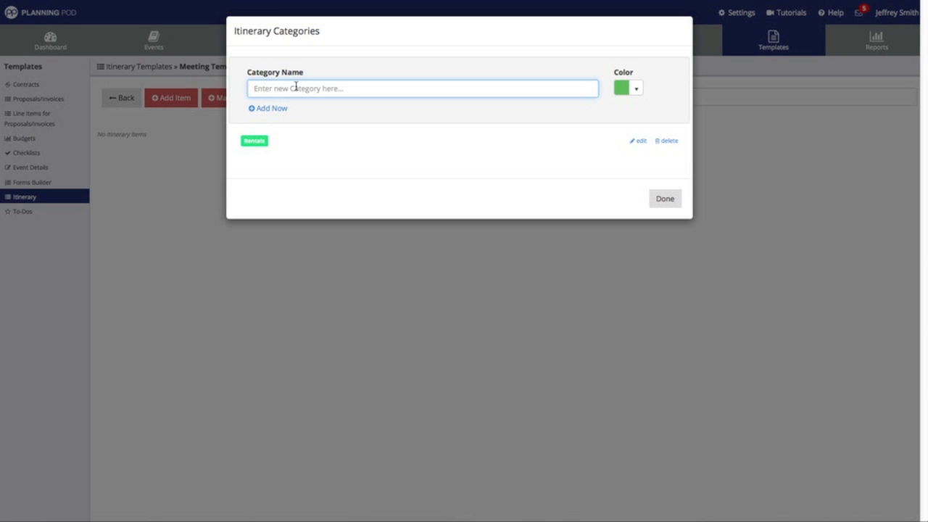
type("Decor and Floral")
left_click(621, 88)
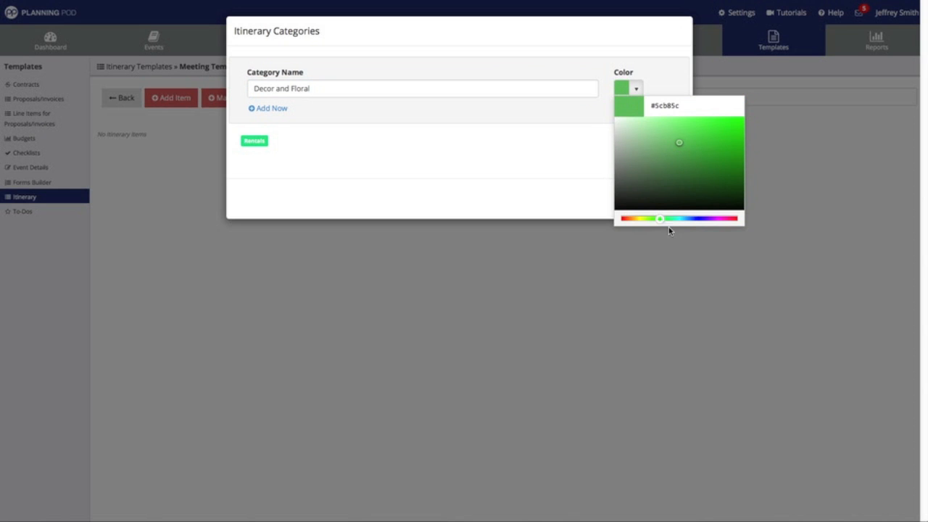
left_click(703, 219)
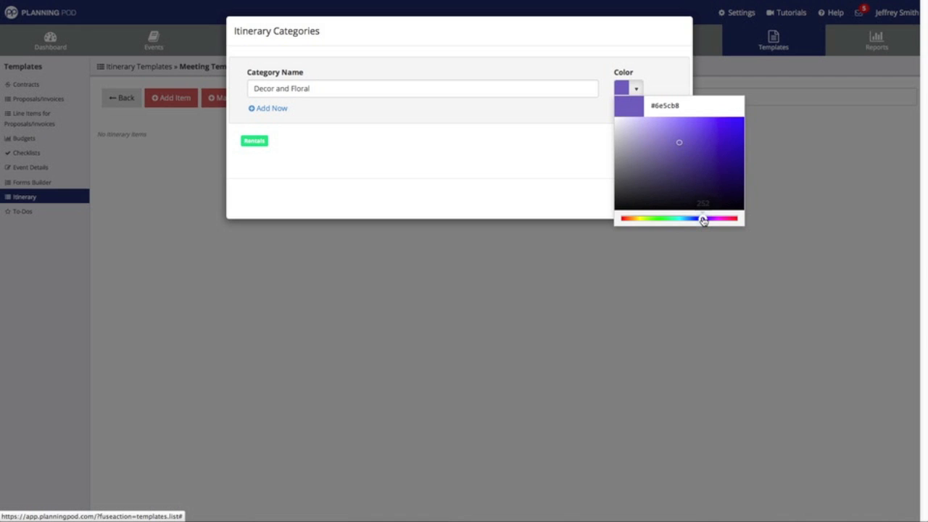
left_click(695, 219)
mouse_move(718, 155)
left_mouse_down()
mouse_move(746, 141)
mouse_move(698, 121)
left_mouse_up()
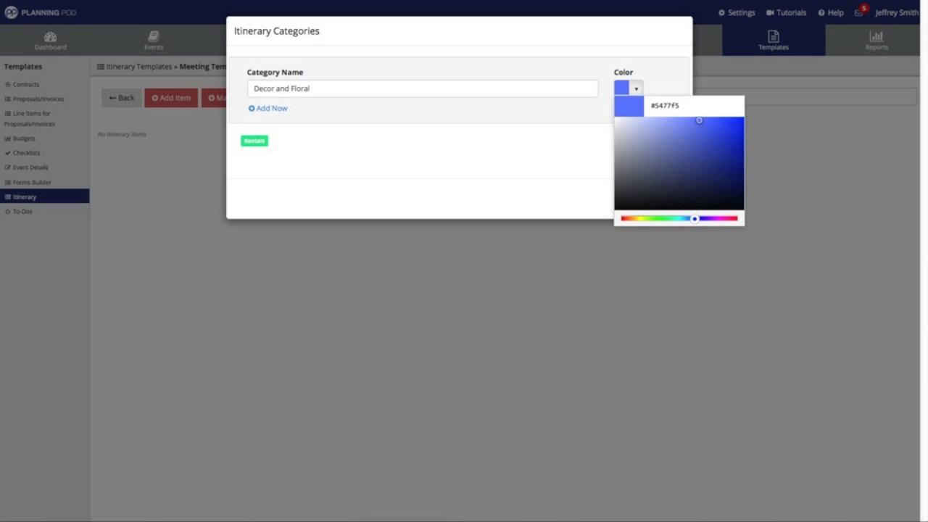
left_click(505, 155)
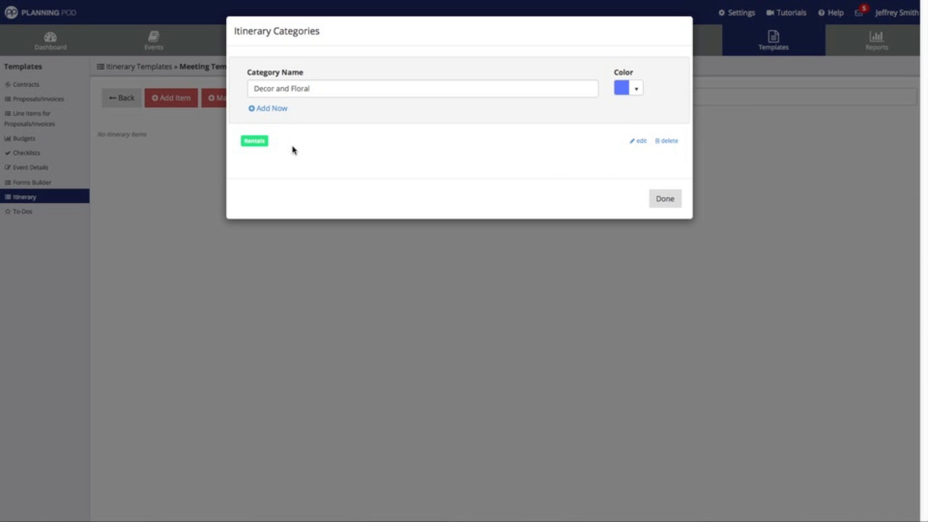
left_click(275, 109)
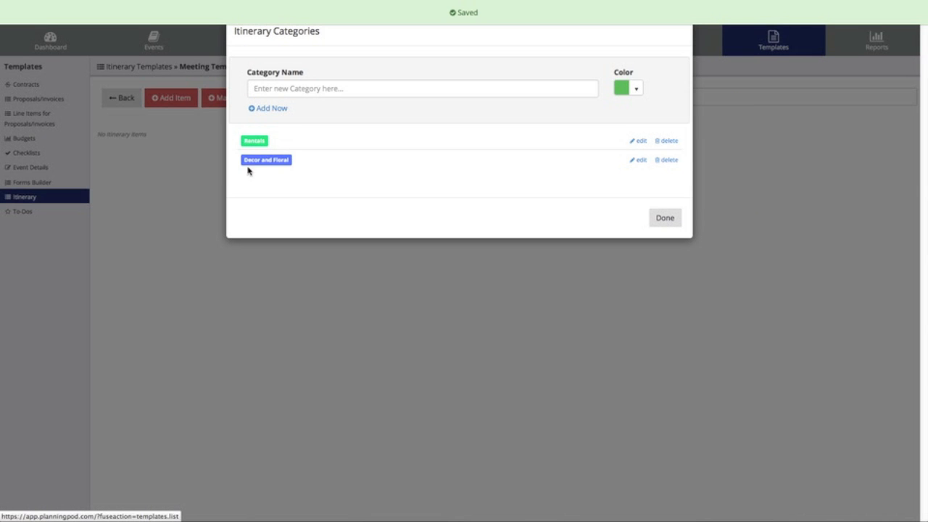
left_click(665, 219)
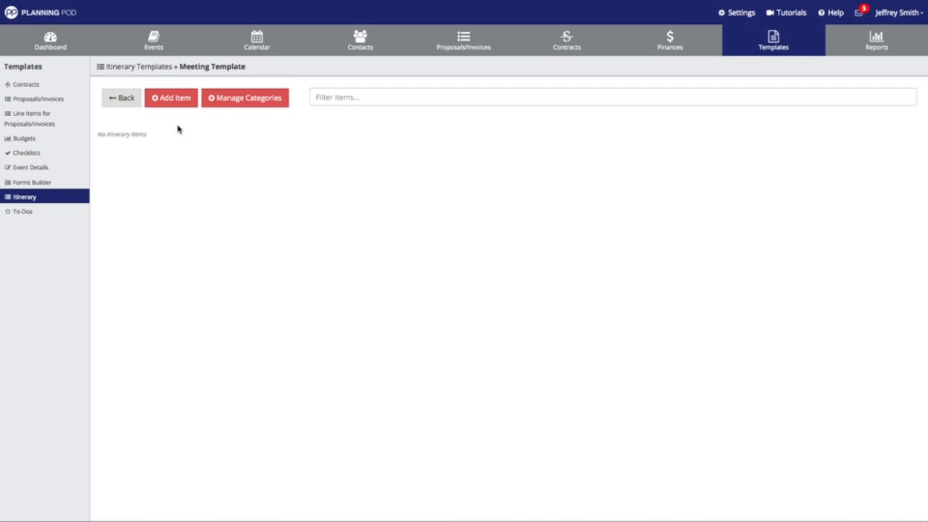
Step: Start a new Meeting Template item named "Arrange Room and Tables" in the Rentals category with location "Main Room"
left_click(185, 103)
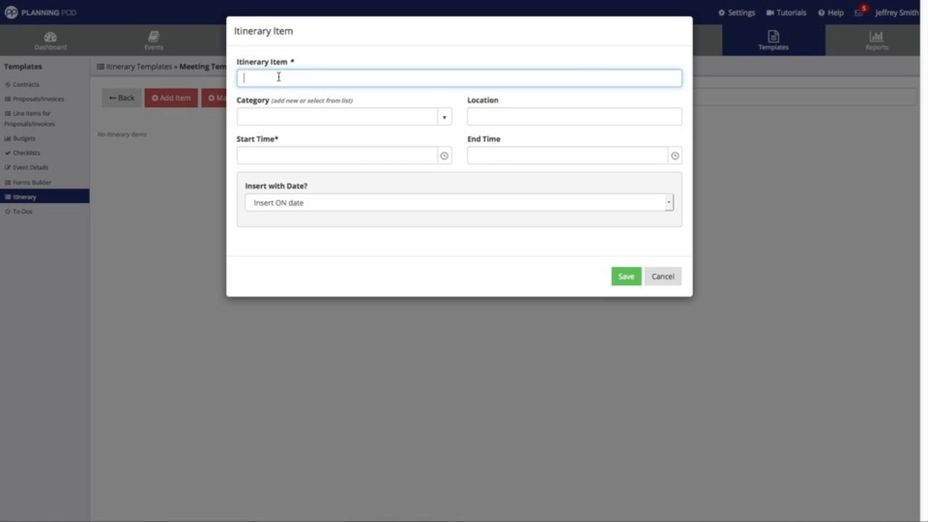
type("Arrange Room and Tables")
left_click(443, 116)
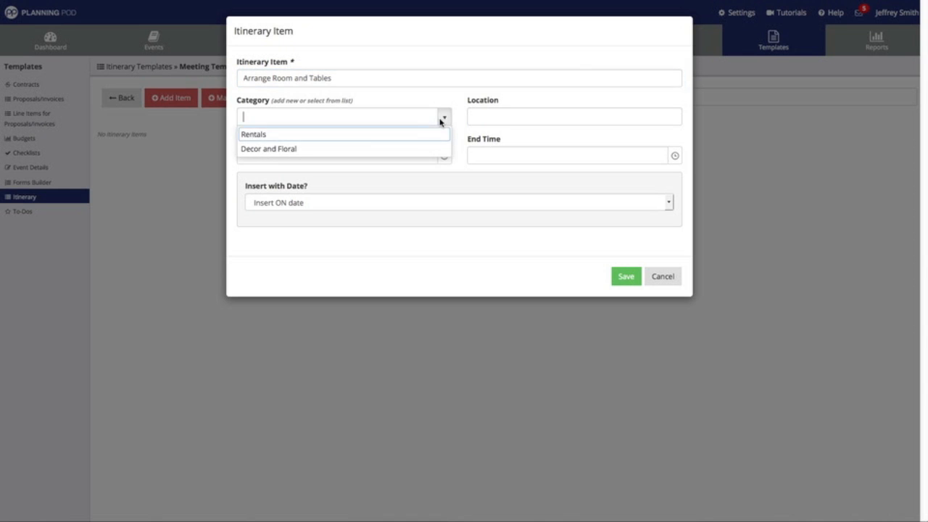
left_click(406, 133)
left_click(482, 123)
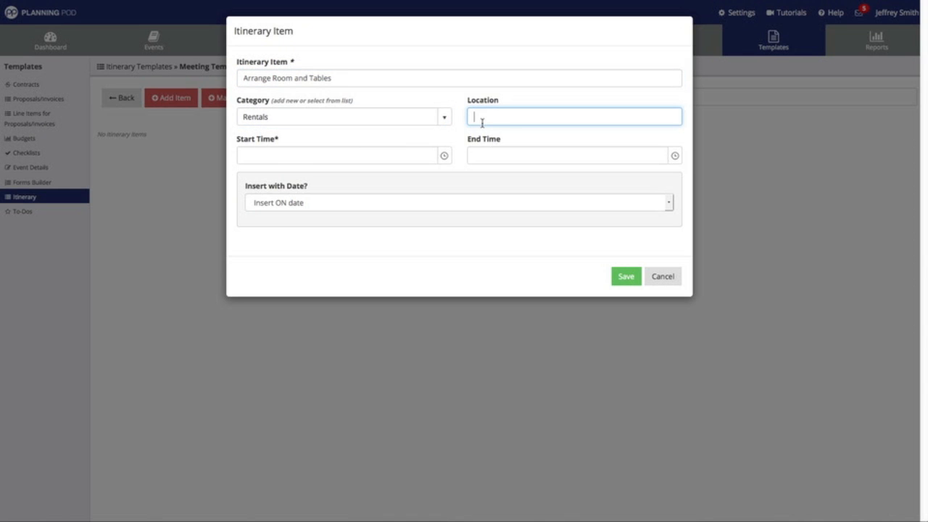
type("Main Room")
Step: Schedule the Arrange Room and Tables item from 10:00 AM to 10:30 AM with "Insert ON date" and save it
left_click(397, 160)
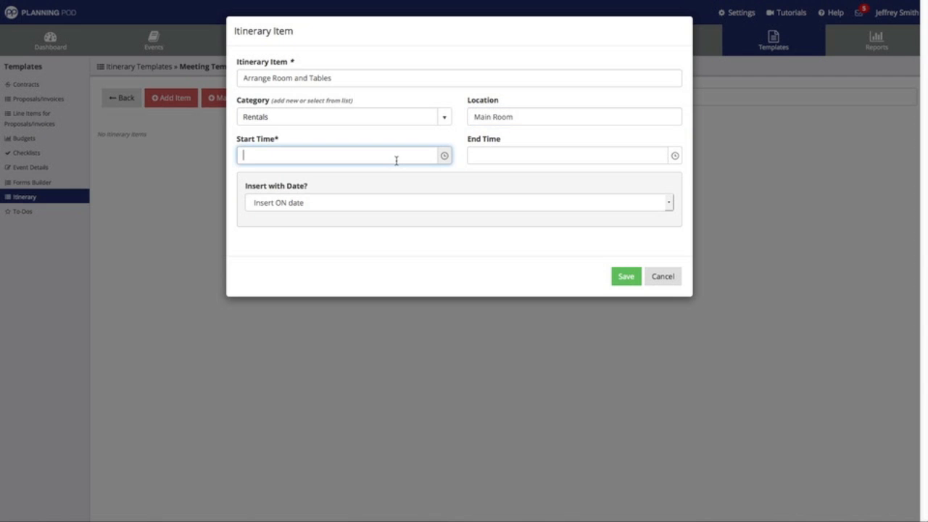
type("10")
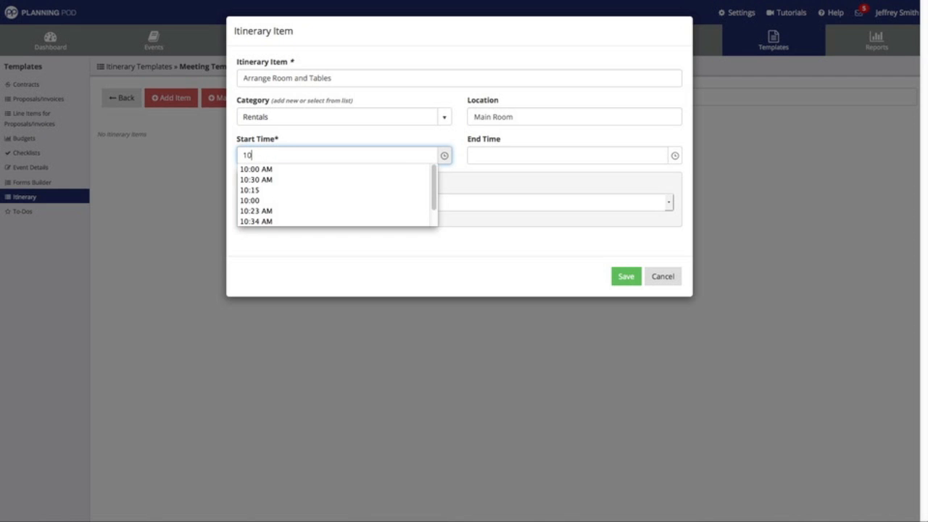
type(":00 am")
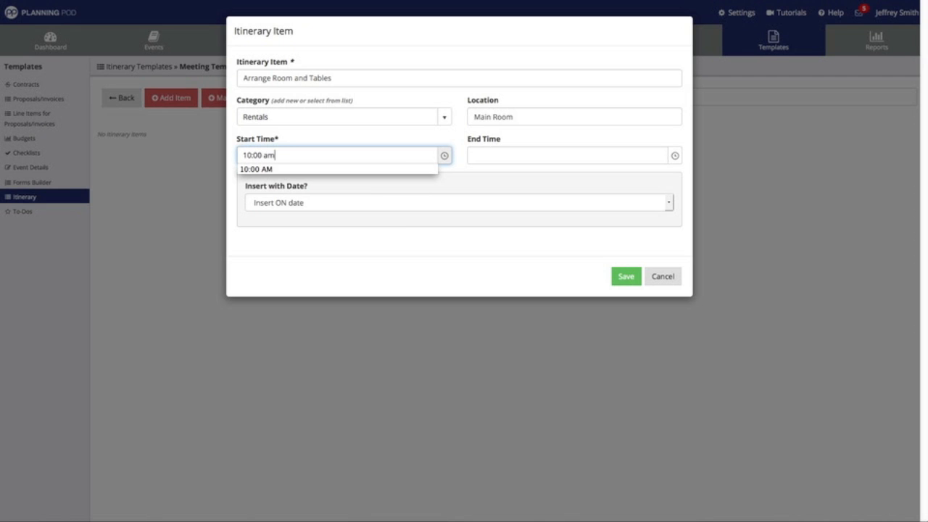
left_click(566, 155)
type("10")
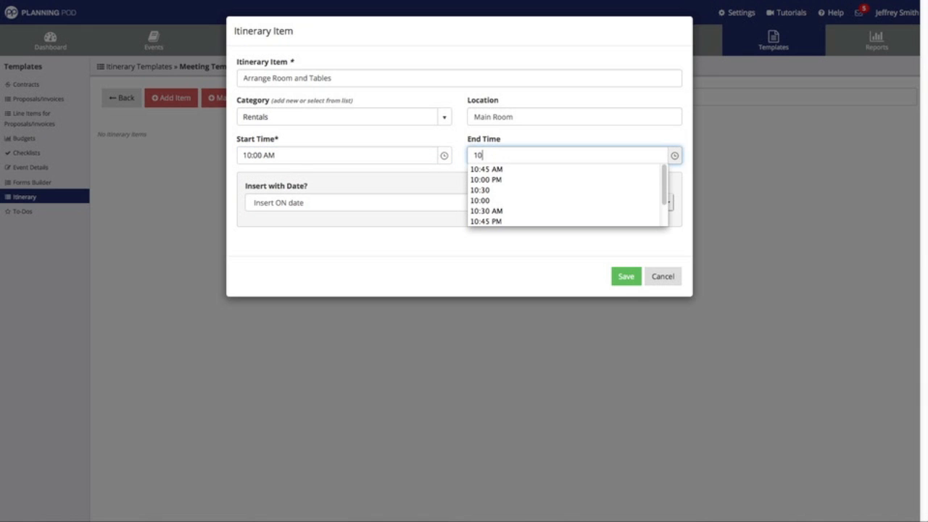
type(":30 am")
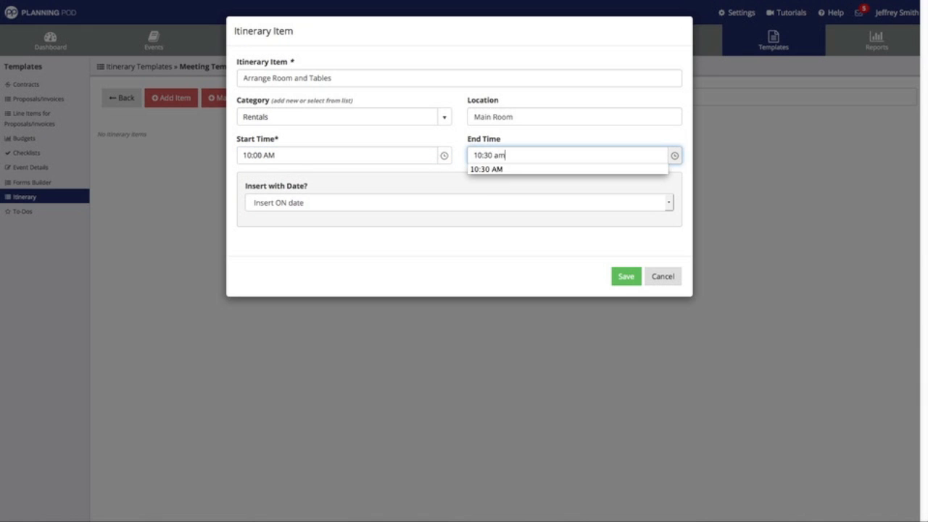
left_click(471, 186)
left_click(370, 203)
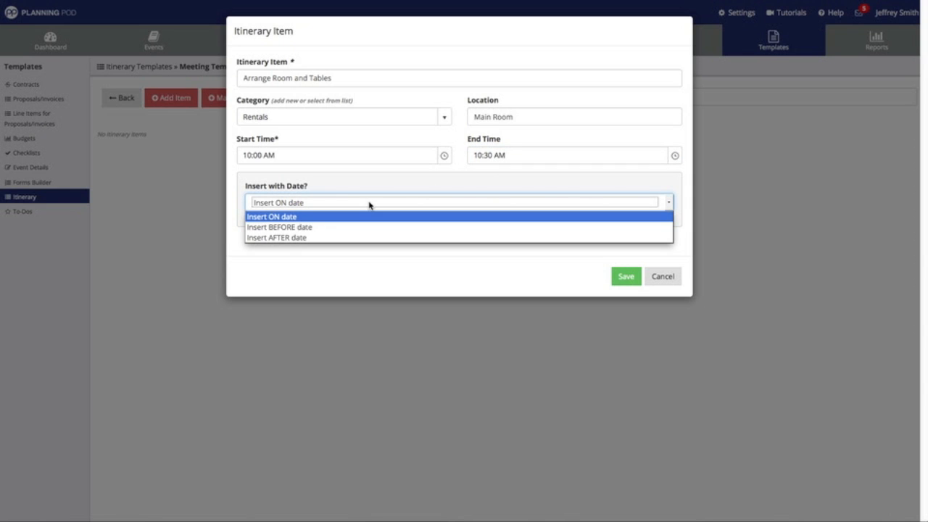
left_click(305, 220)
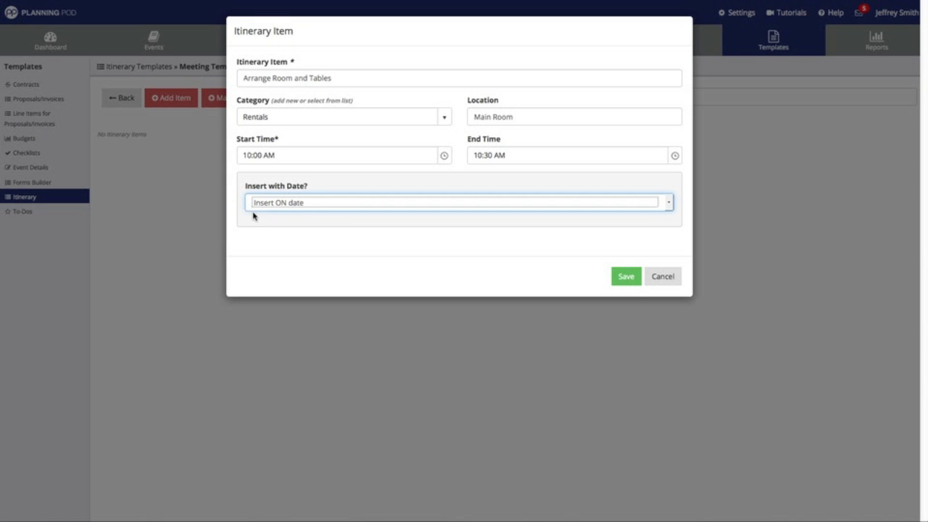
left_click(635, 284)
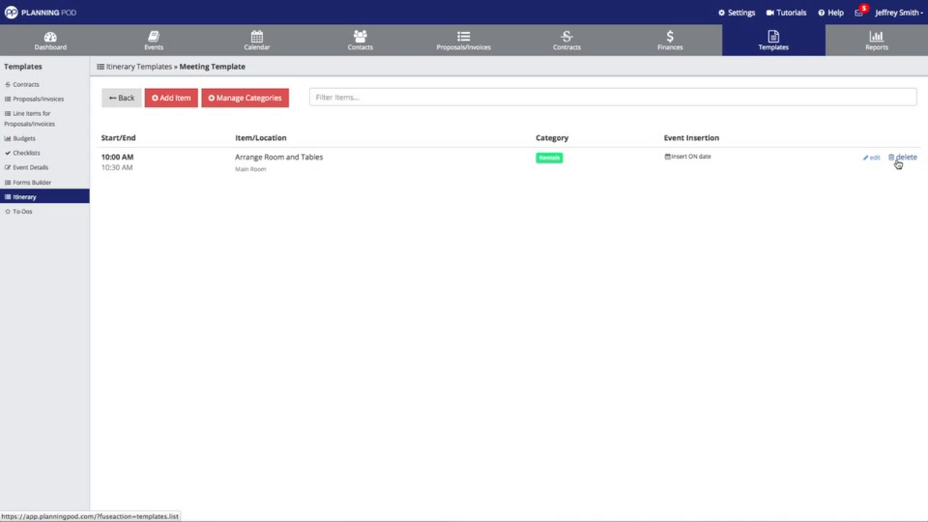
Step: Start another template item named "Unload and Arrange Chairs" in the Rentals category with location "Main Room"
left_click(187, 106)
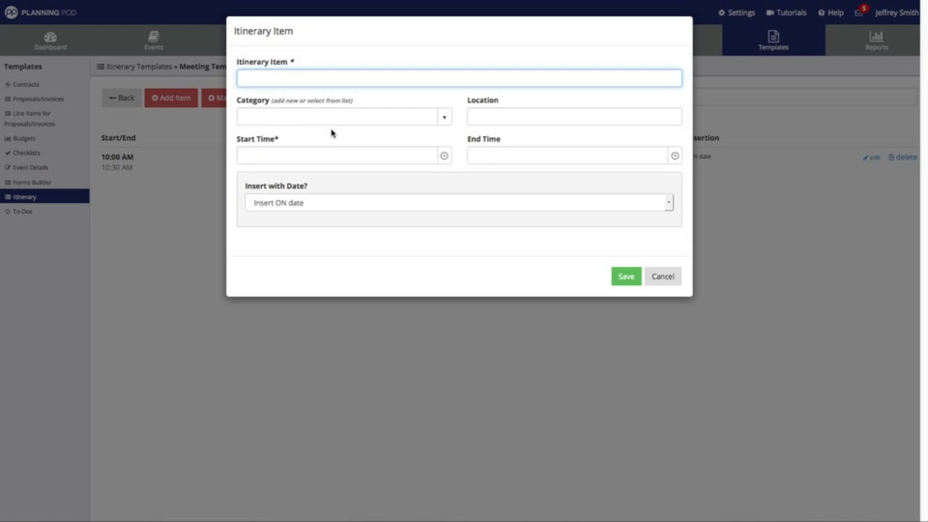
type("Unload and Arrange Chair")
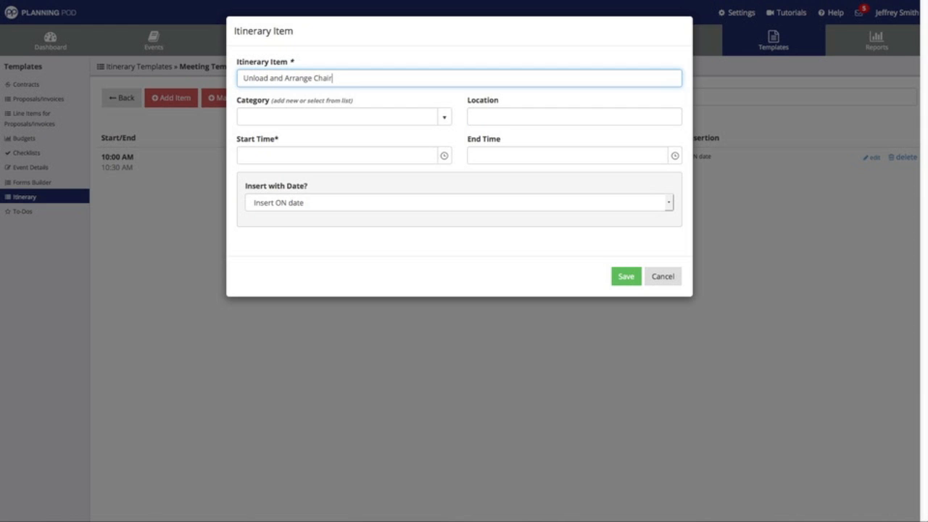
type("s")
left_click(349, 116)
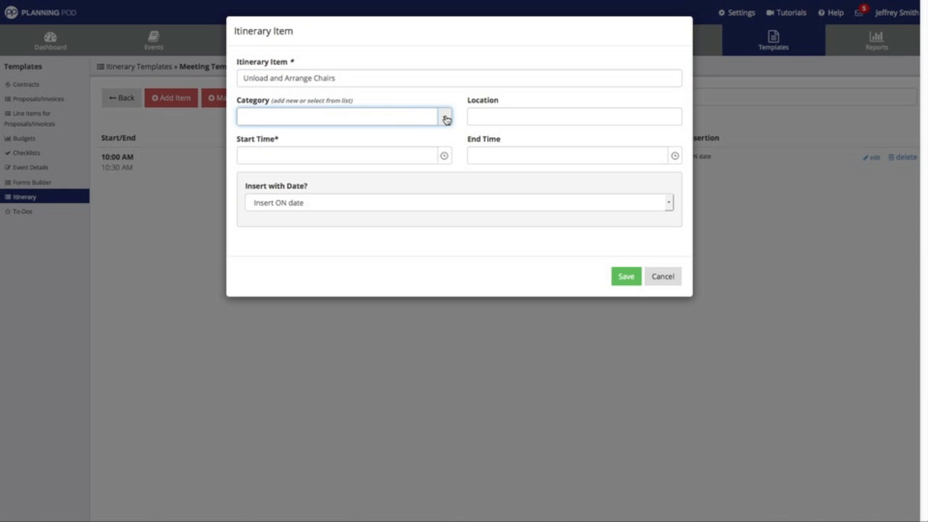
left_click(444, 117)
left_click(276, 136)
left_click(490, 118)
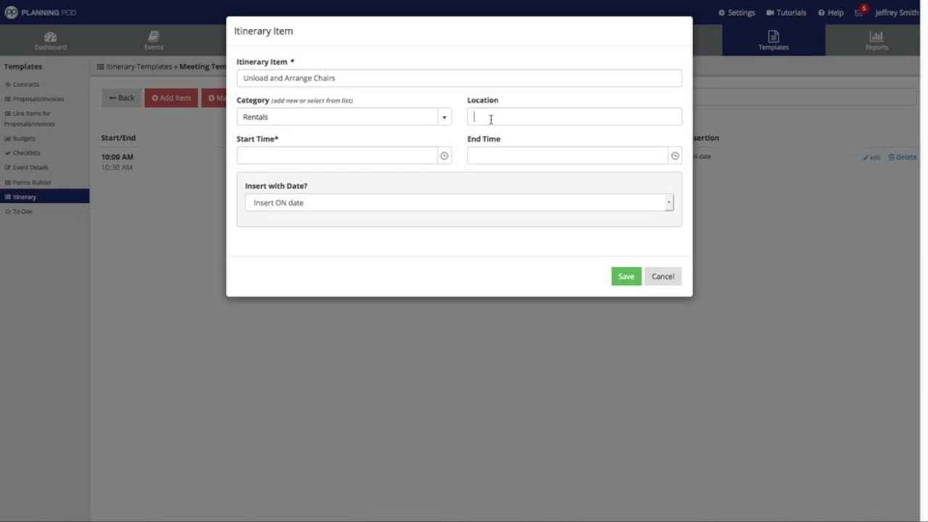
type("Main room")
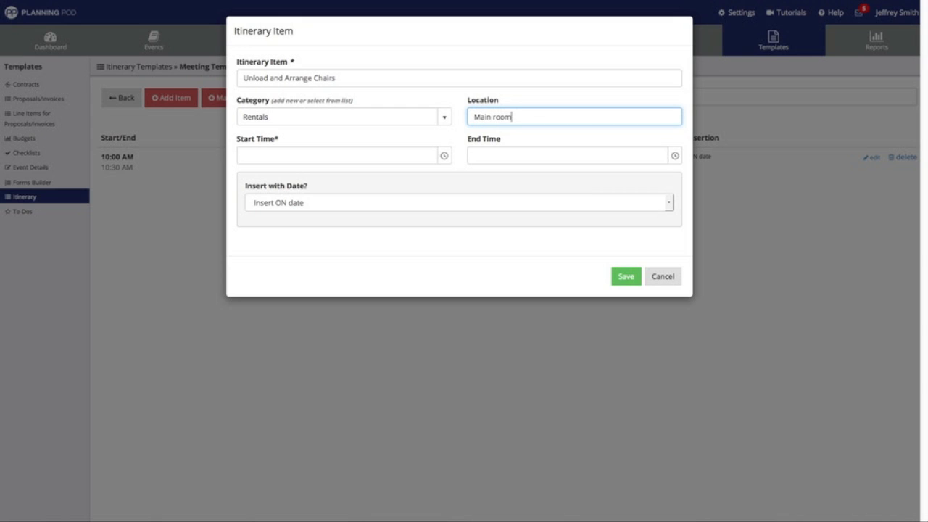
key("BackSpace")
key("BackSpace")
key("BackSpace")
key("BackSpace")
type("Room")
Step: Schedule the Unload and Arrange Chairs item from 10:30 AM to 11:00 AM with "Insert ON date" and save it
left_click(406, 159)
type("1")
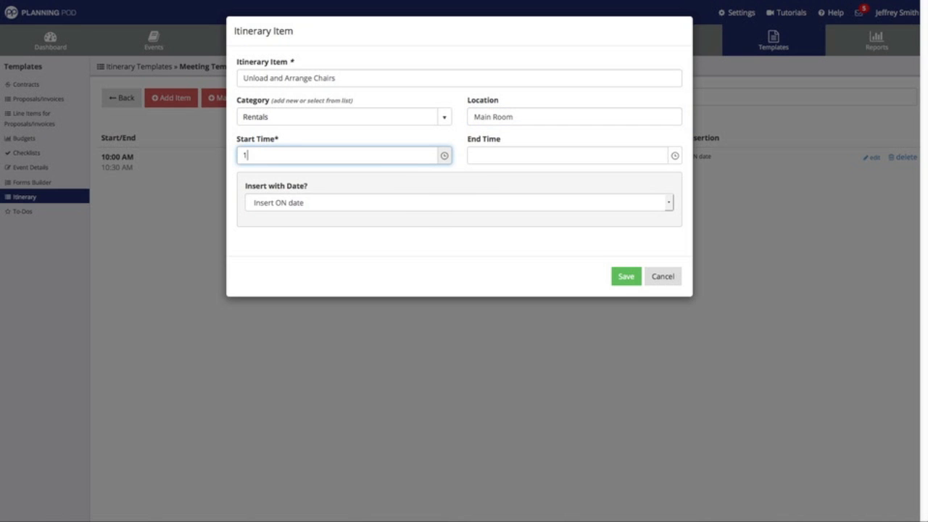
type("0:30 am")
key("Tab")
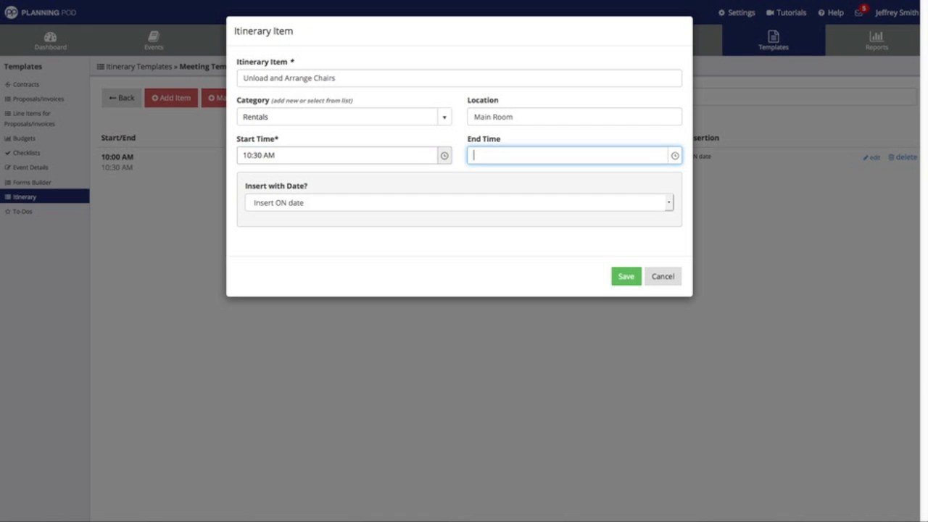
type("11:00 ")
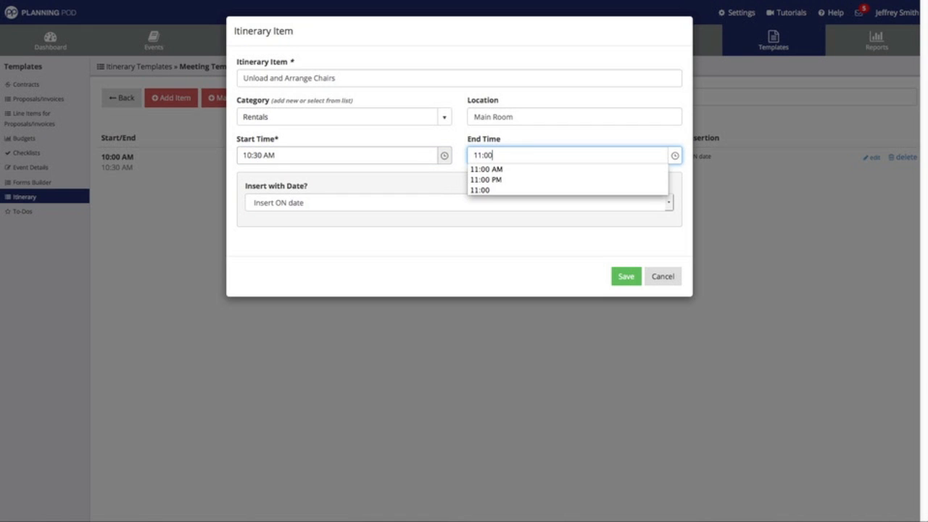
type("am")
key("Tab")
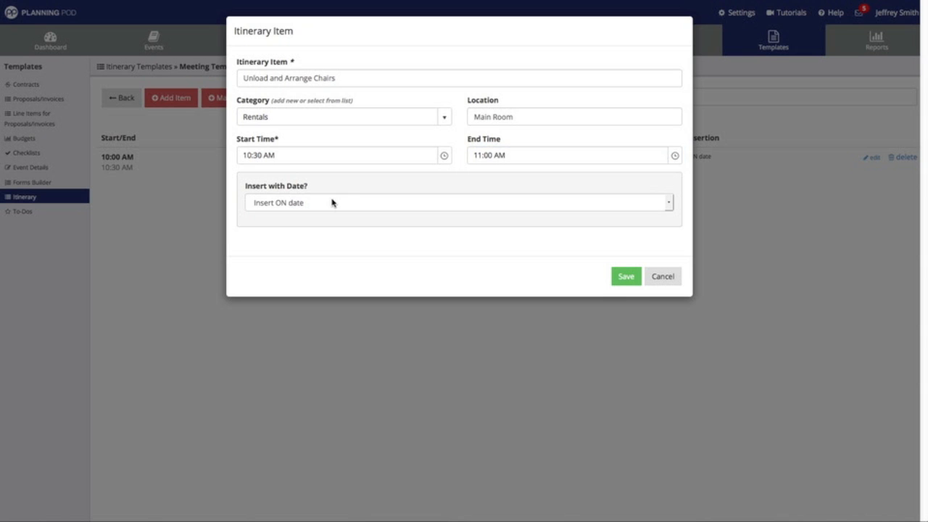
left_click(334, 200)
left_click(456, 216)
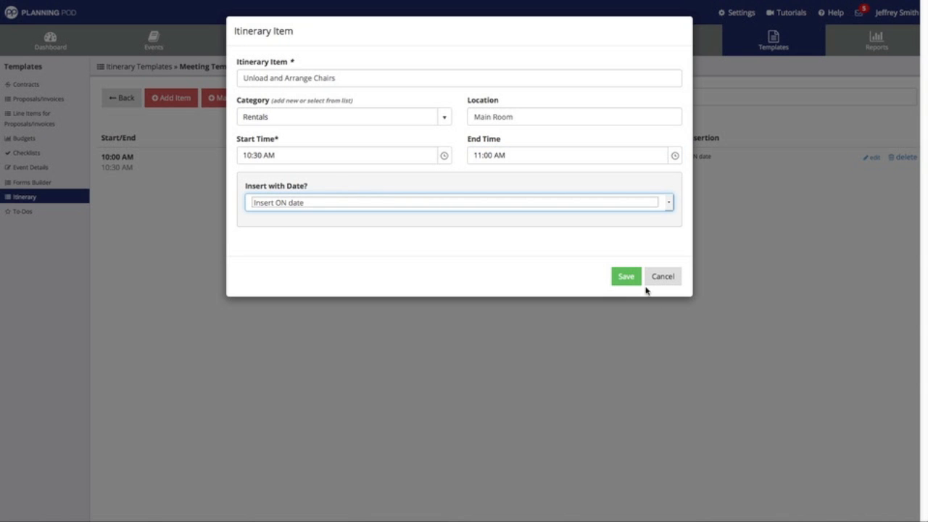
left_click(623, 278)
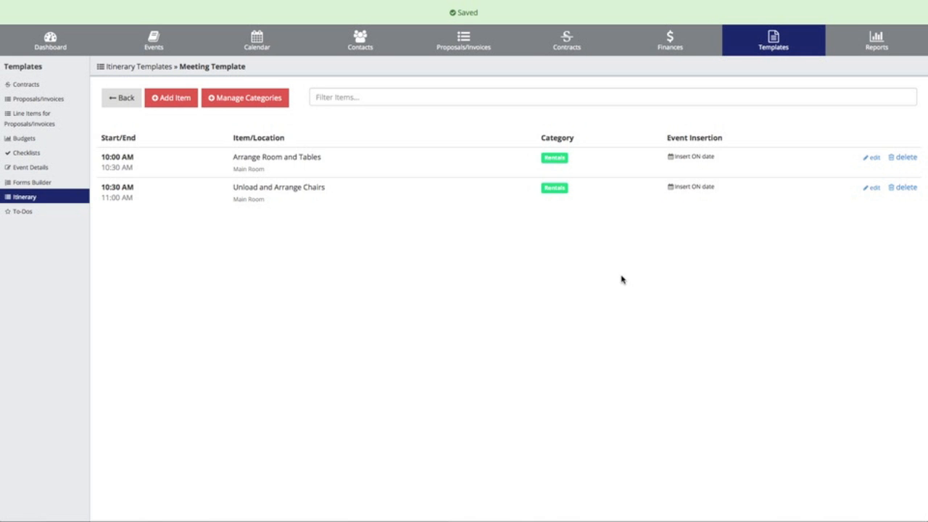
Step: Start a template item named "Flowers Arrive - Arrange on Tables" in the Decor and Floral category with location "Main Room"
left_click(181, 102)
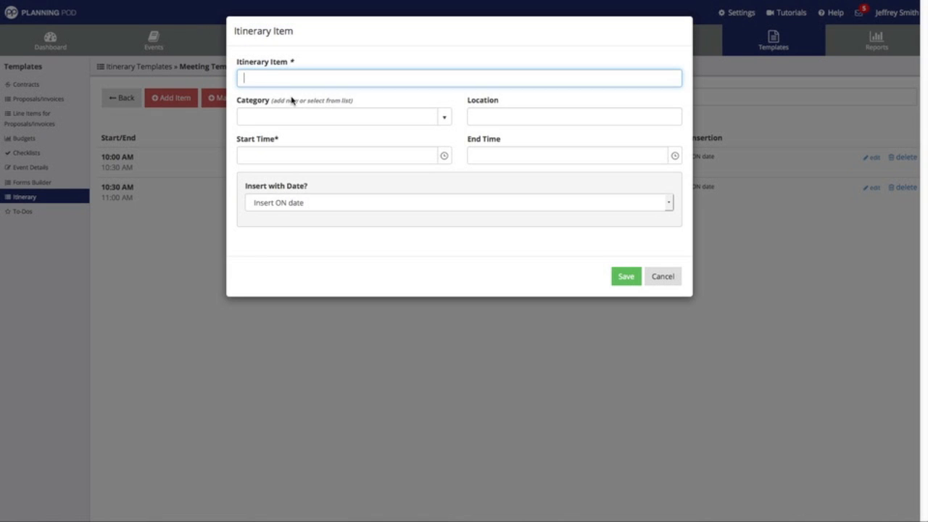
type("Flowers Arrive - Arrange o")
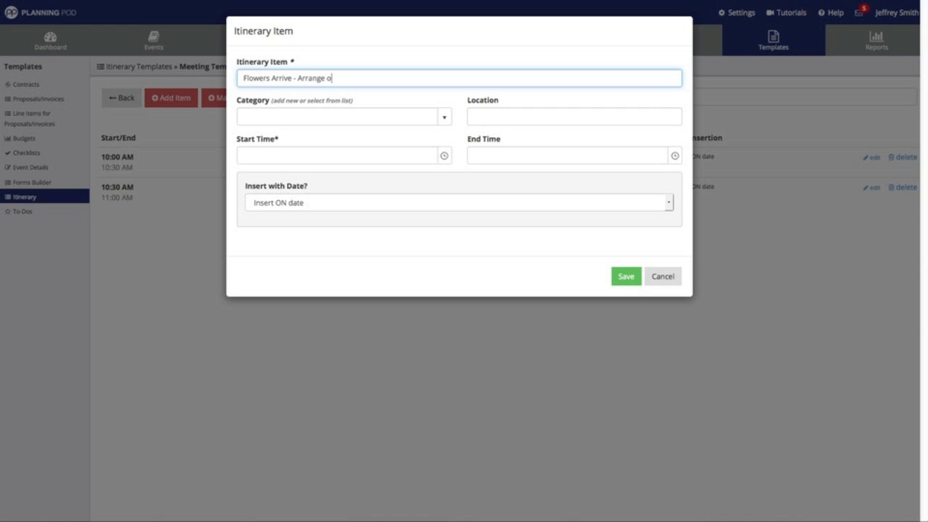
type("n Tables")
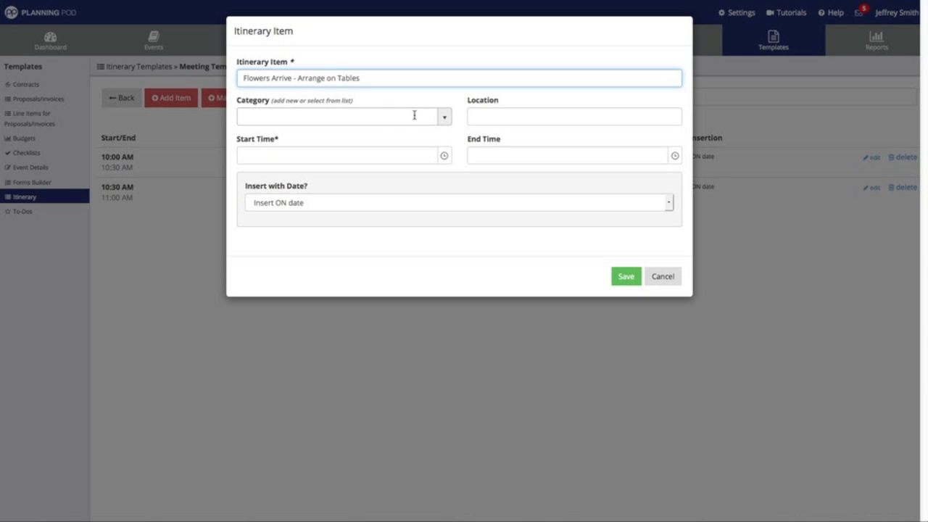
left_click(441, 118)
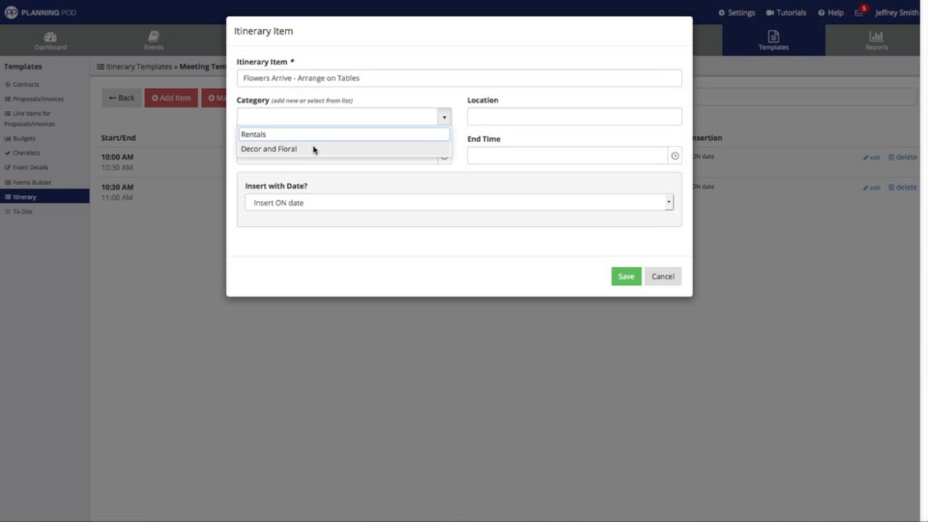
left_click(313, 149)
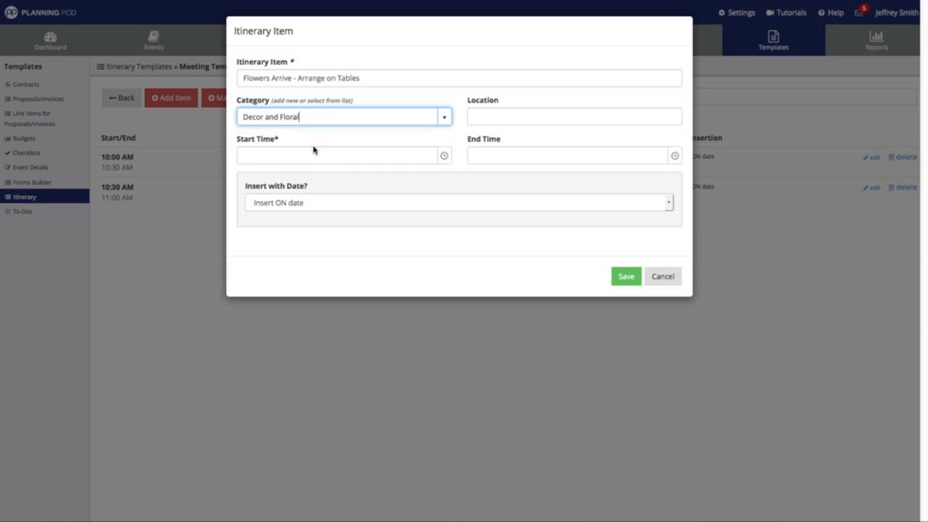
left_click(506, 117)
type("Main Room")
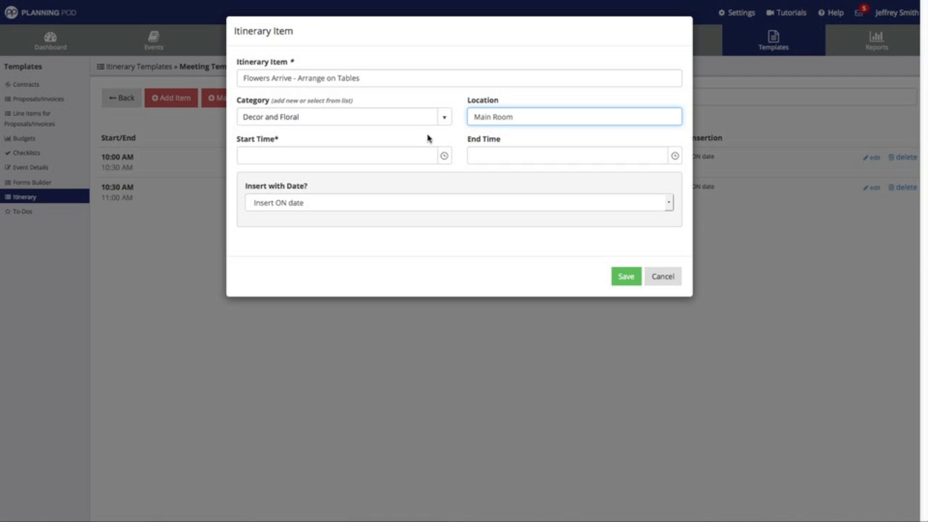
Step: Set the flowers item's start time to 11:00 AM and end time to 12:00 AM, and save it
left_click(391, 156)
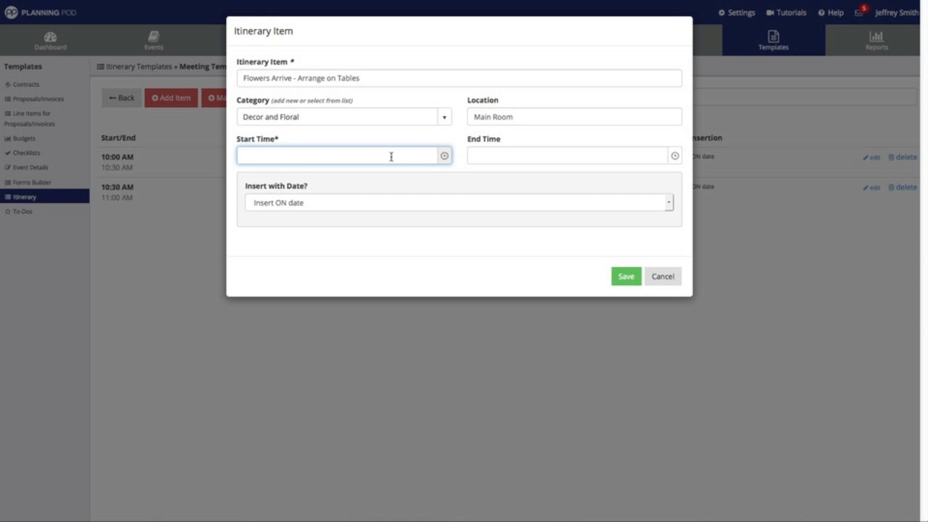
type("11:00 am")
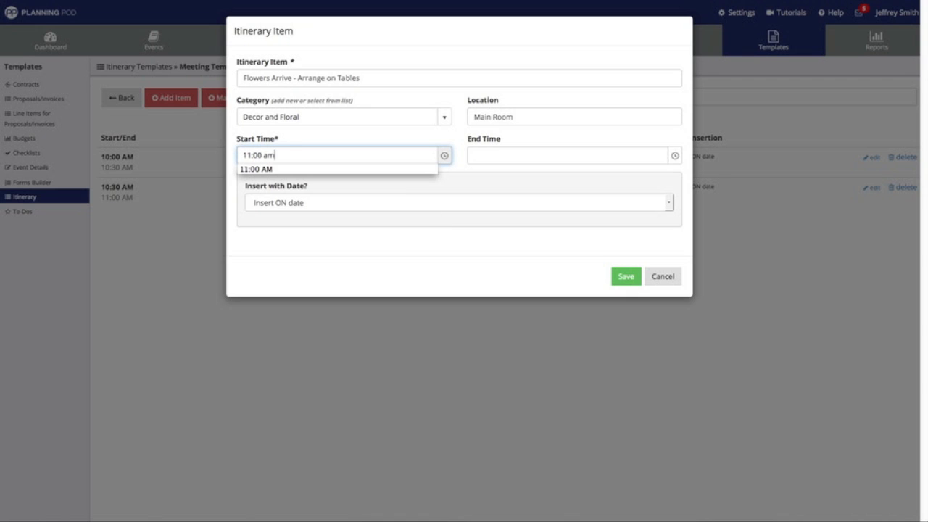
left_click(558, 155)
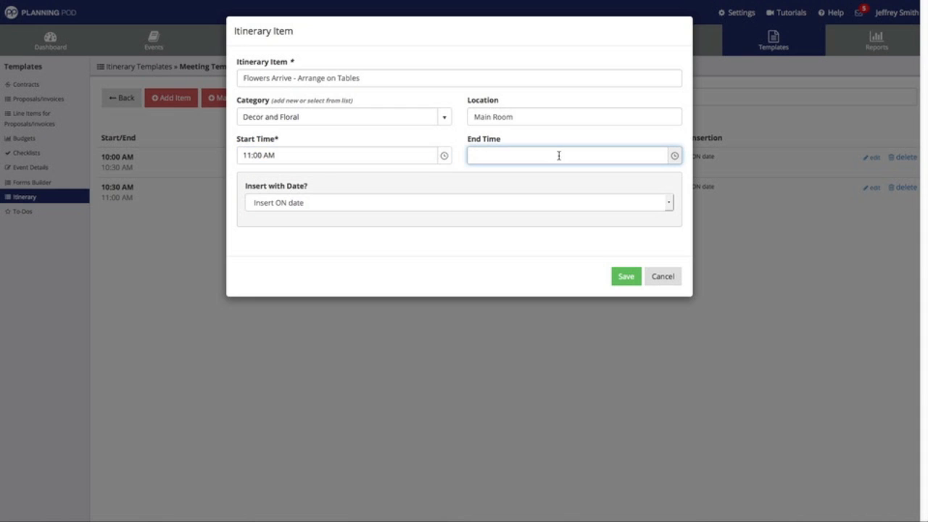
type("12:00 ")
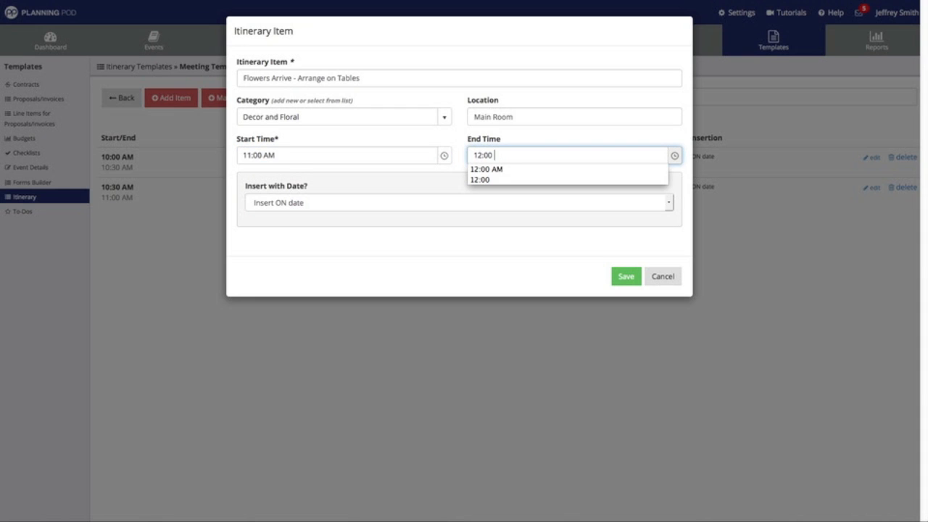
type("am")
left_click(458, 192)
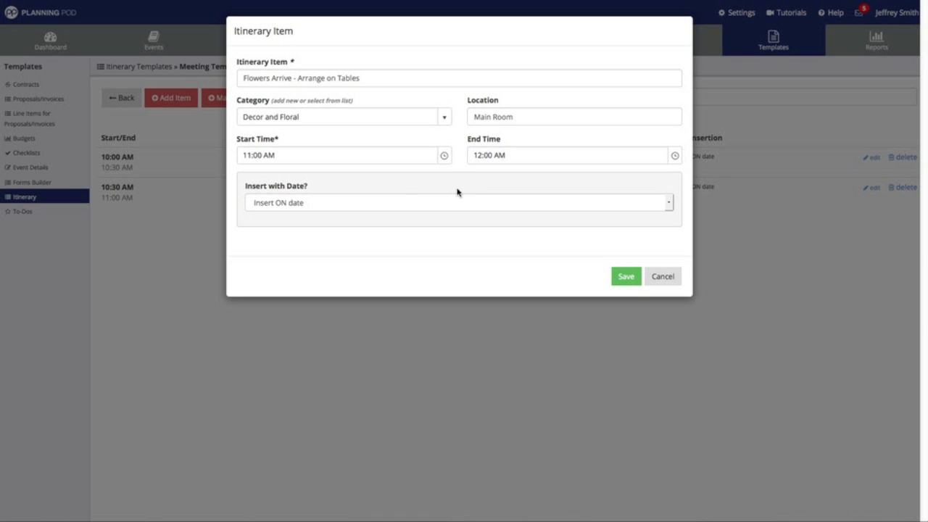
left_click(627, 278)
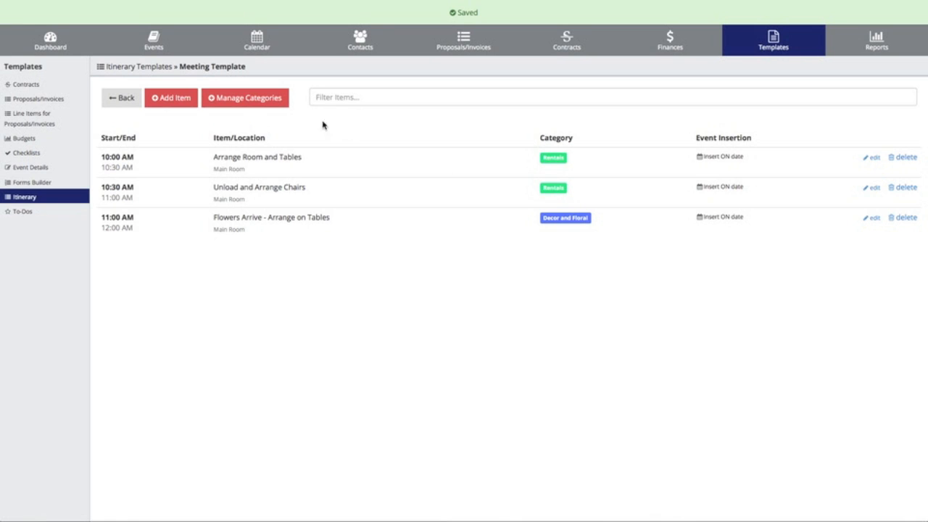
Step: Start a template item named "Complete Teardown" in a new category "Teardown" with location "Main room"
left_click(186, 101)
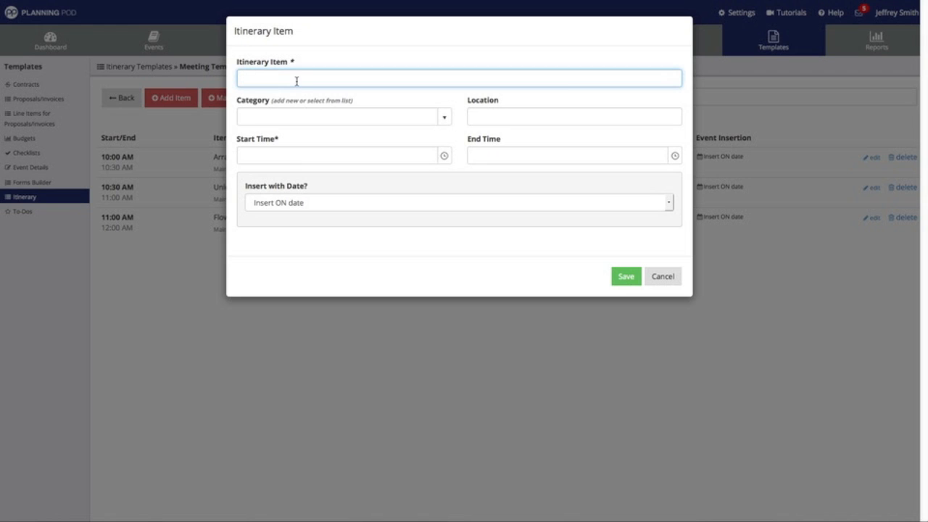
type("Complete Teardown")
left_click(402, 112)
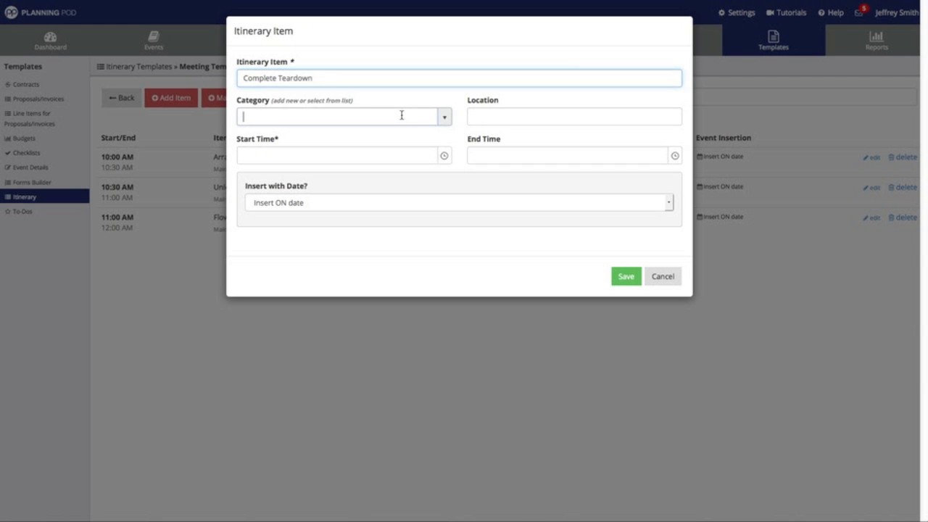
type("Teardo")
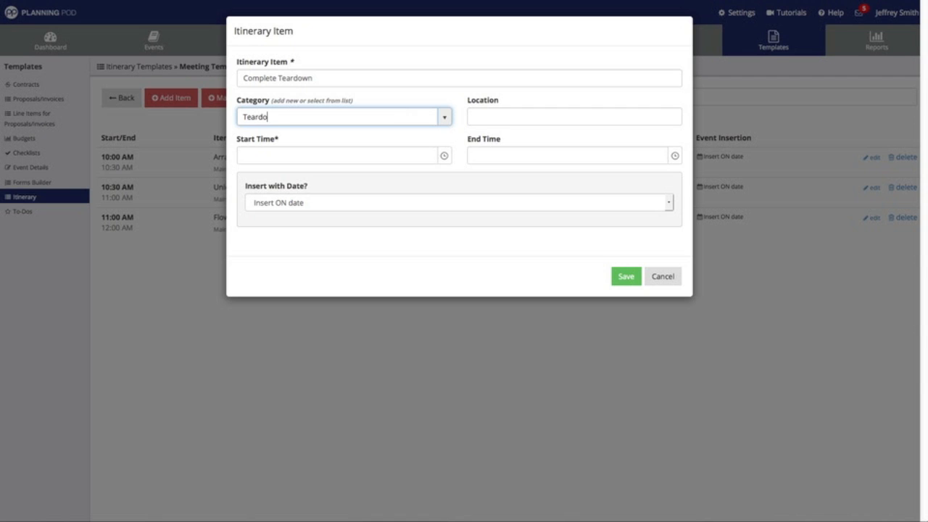
type("wn")
left_click(494, 122)
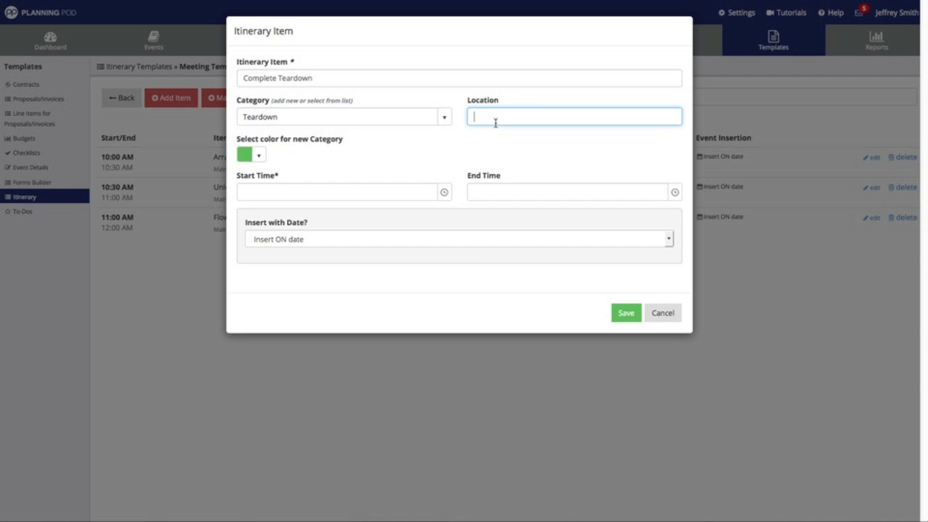
type("Main room")
Step: Set the new Teardown category's color to bright yellow (#ffe607) and try to save the item
left_click(245, 155)
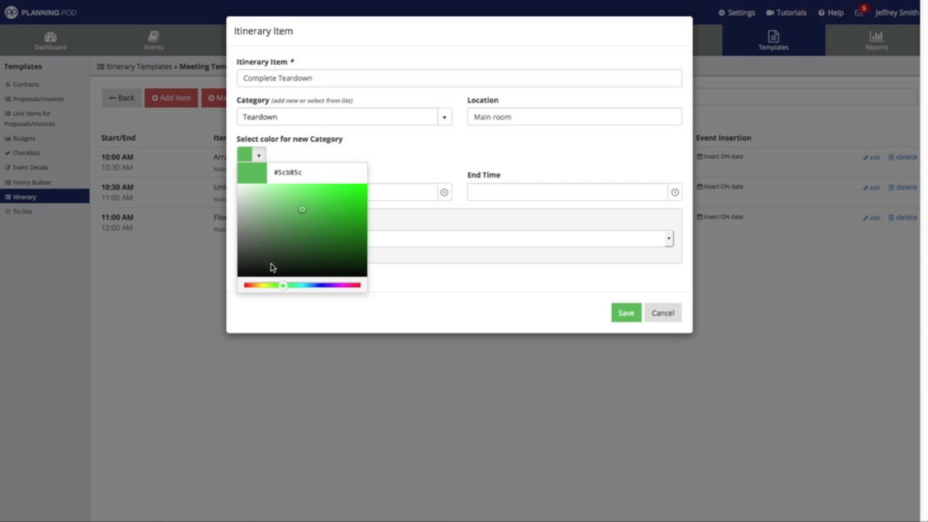
left_click(261, 286)
left_click(366, 194)
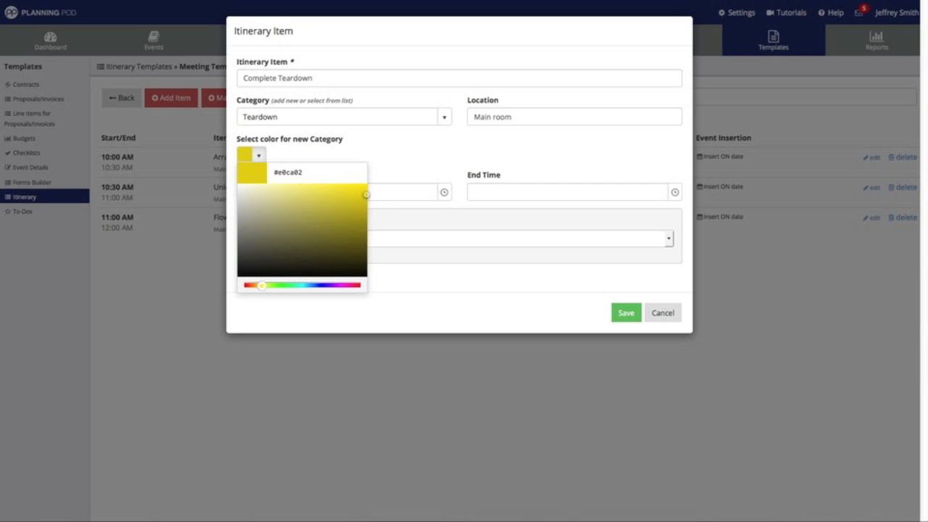
mouse_move(366, 194)
left_mouse_down()
mouse_move(379, 193)
mouse_move(335, 182)
left_mouse_up()
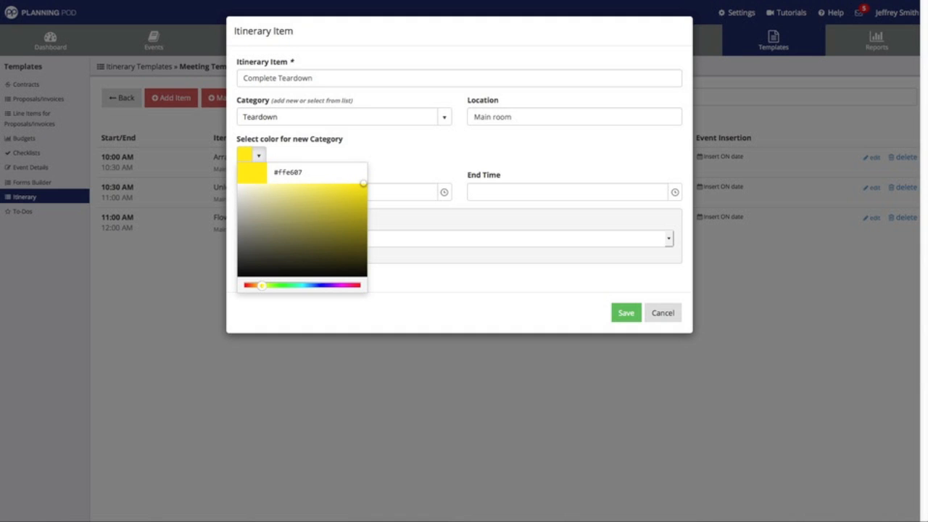
left_click(624, 312)
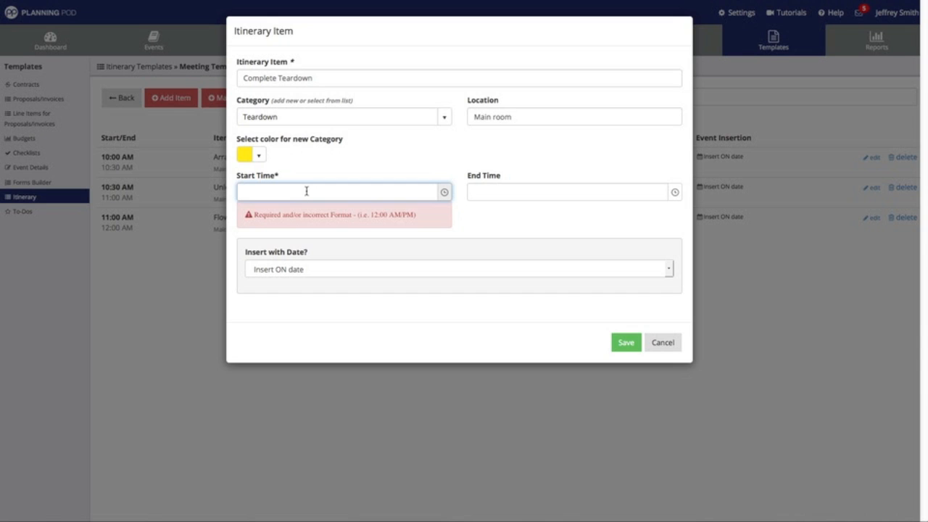
Step: Set the teardown item's start time to 1:00 AM with "Insert AFTER date" at 1 day, and save it
type("1:")
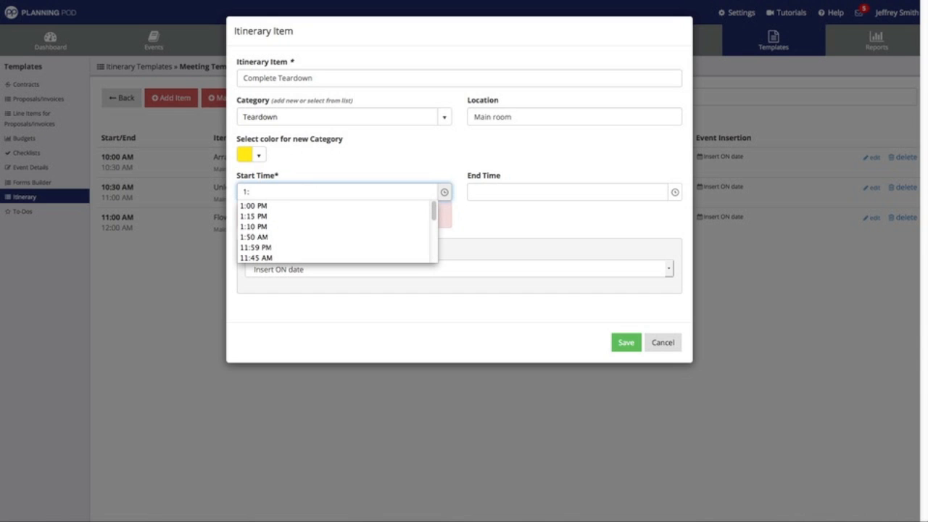
type("00 AM")
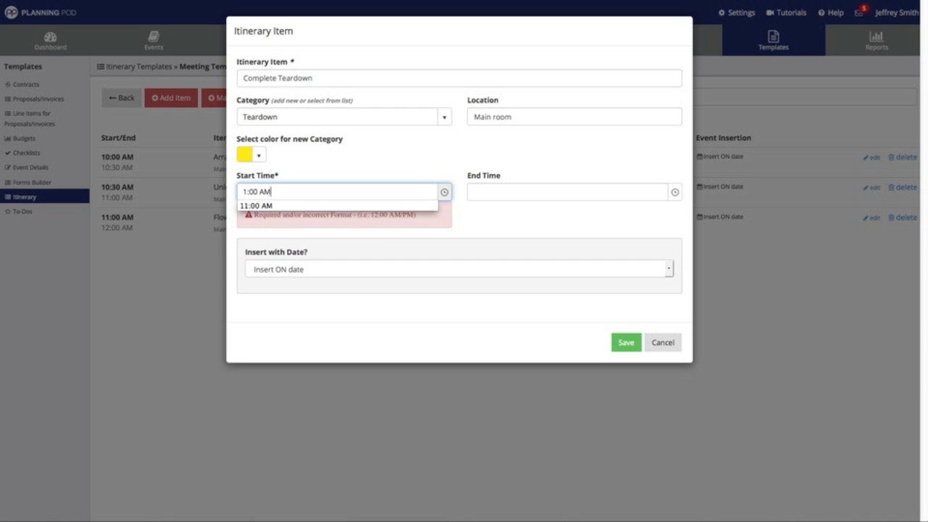
left_click(405, 166)
left_click(350, 270)
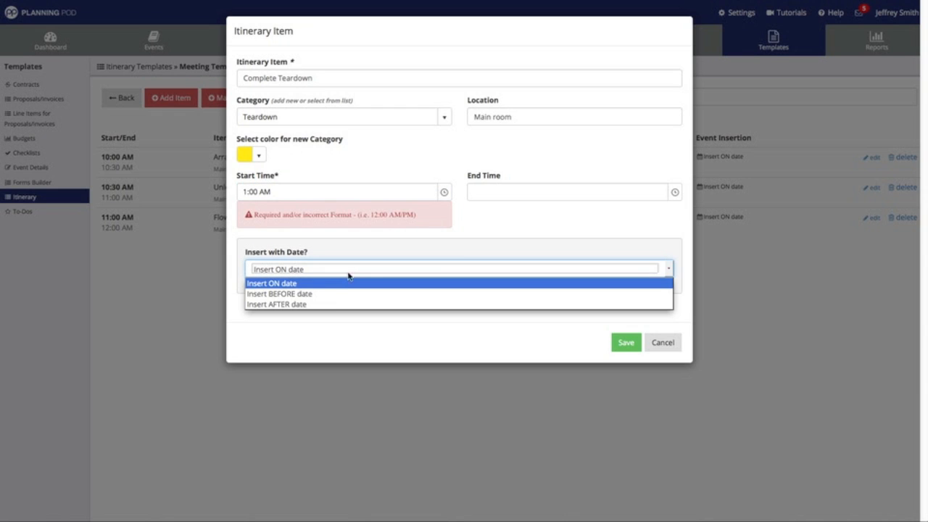
left_click(329, 304)
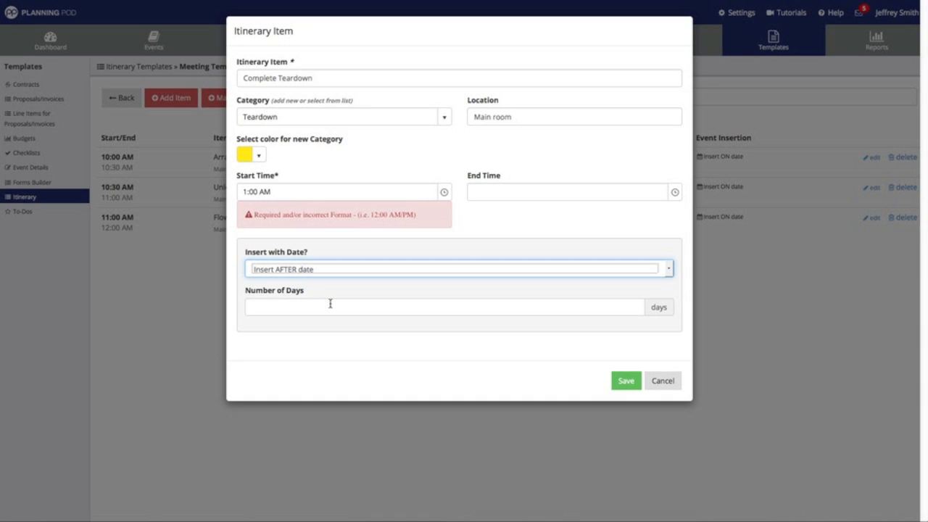
left_click(323, 305)
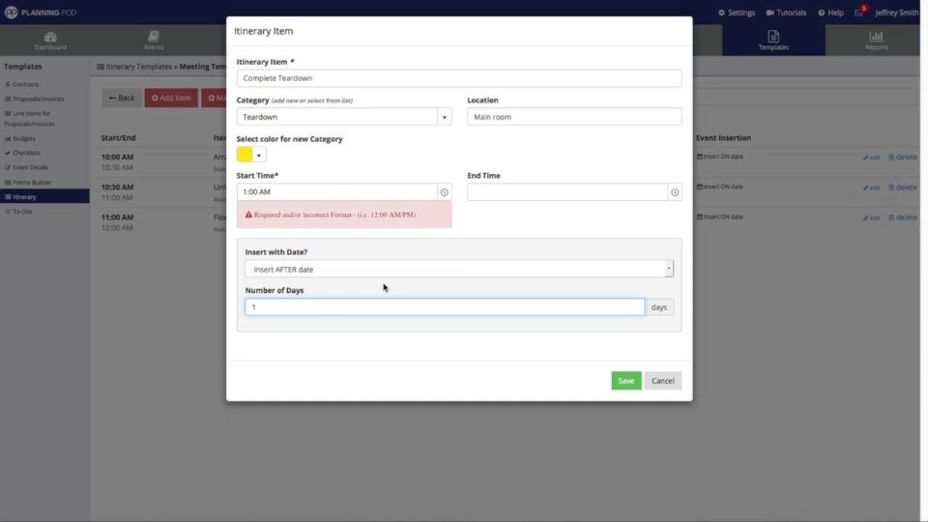
left_click(621, 382)
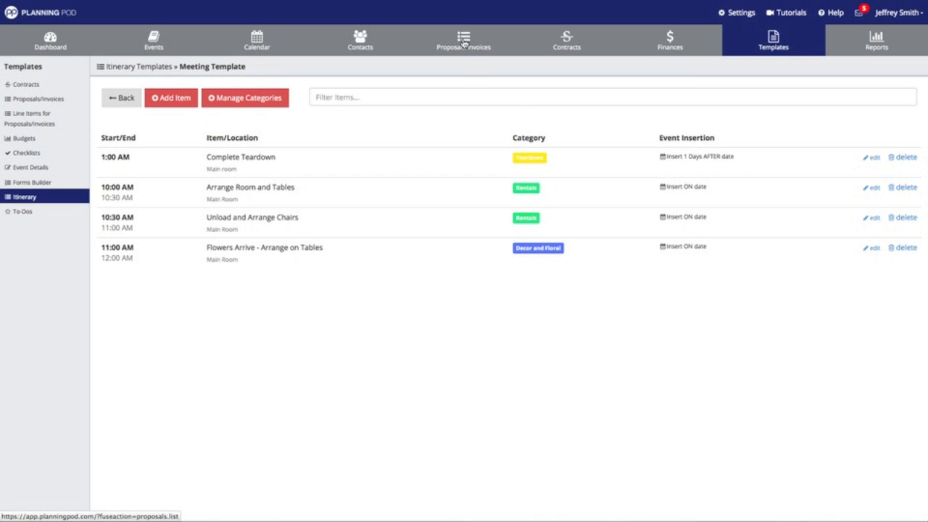
Step: Return to the itinerary templates list and view the additional actions available for the Meeting Template
left_click(128, 100)
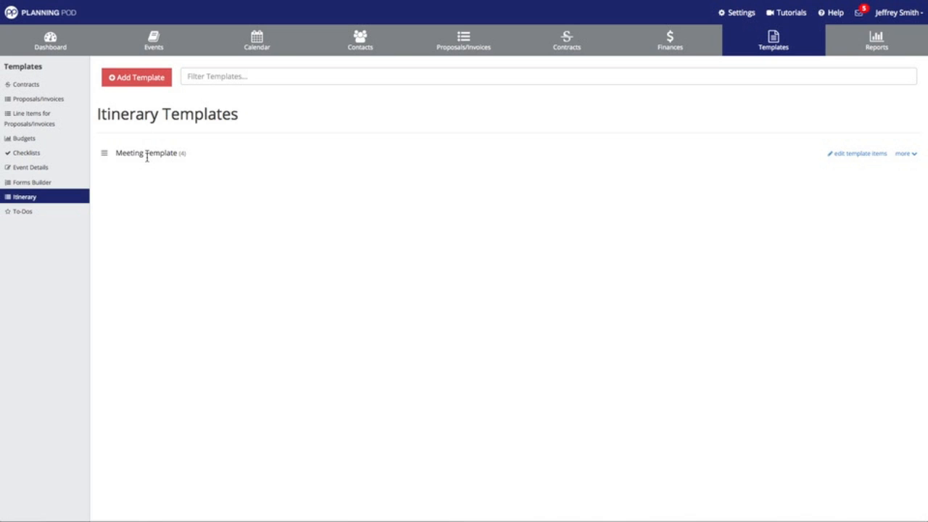
left_click(912, 158)
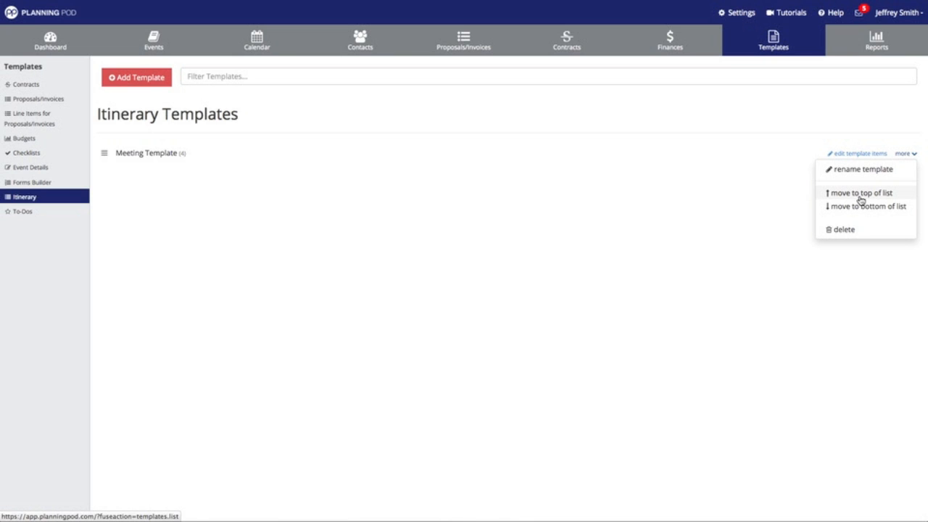
left_click(760, 224)
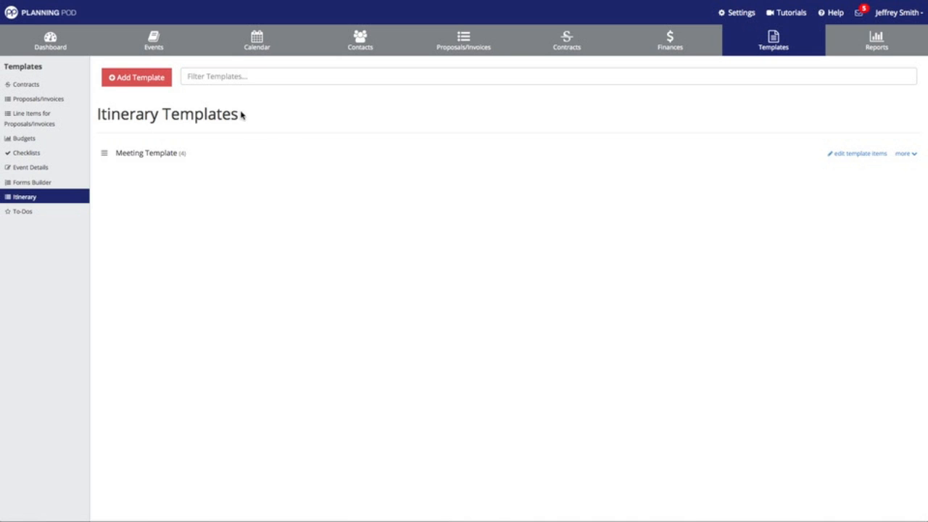
Step: Open the itinerary of the CitizensFirst Inc. Annual Meeting event
left_click(154, 37)
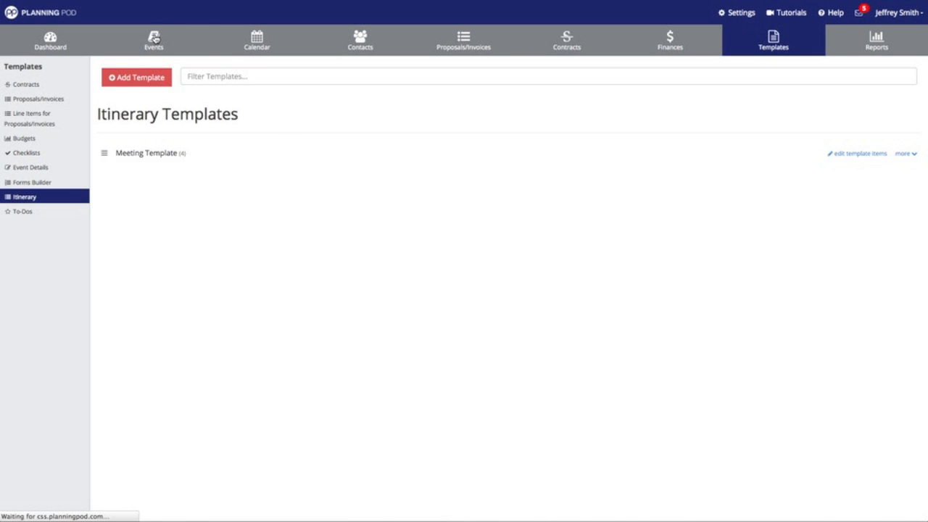
left_click(177, 192)
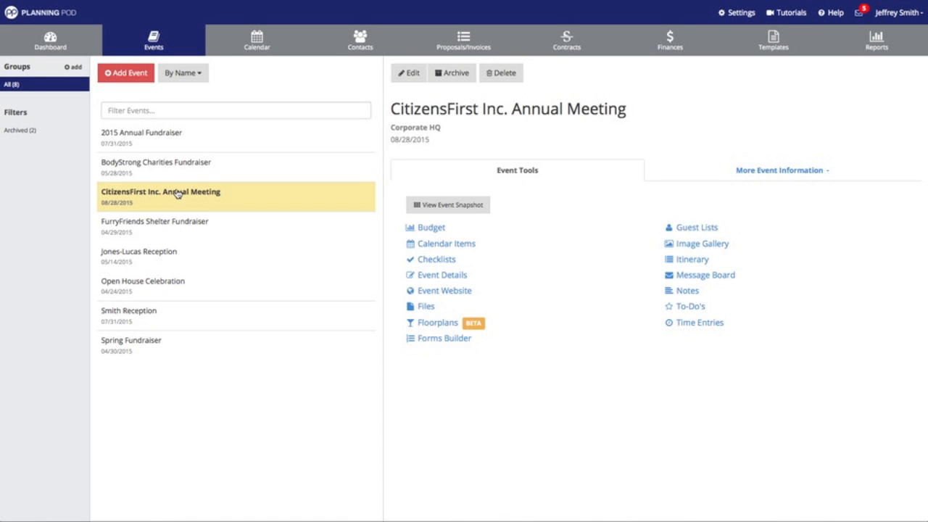
left_click(679, 260)
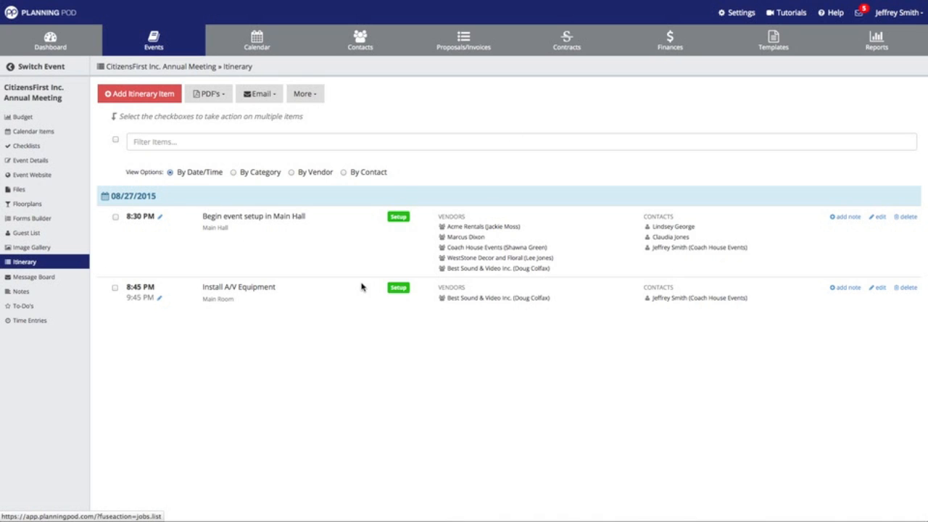
Step: Import the Meeting Template into the event's itinerary
left_click(308, 95)
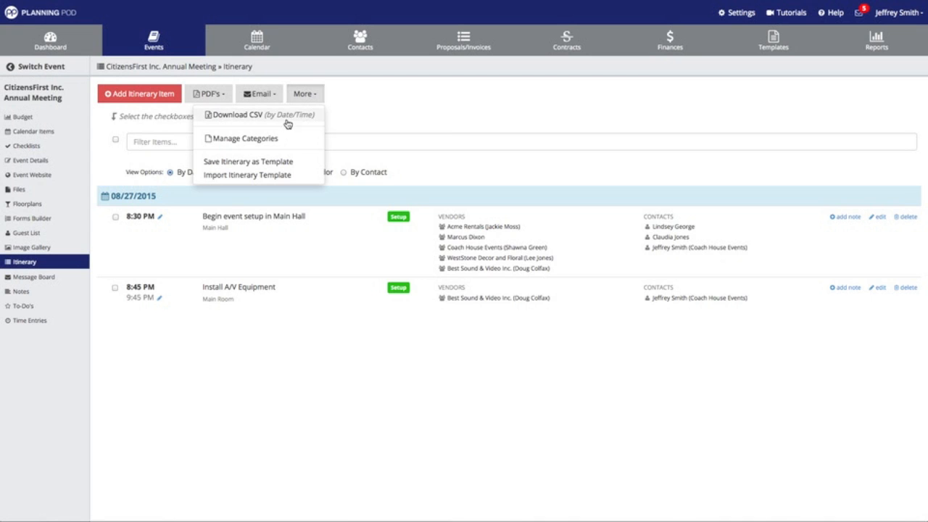
left_click(282, 177)
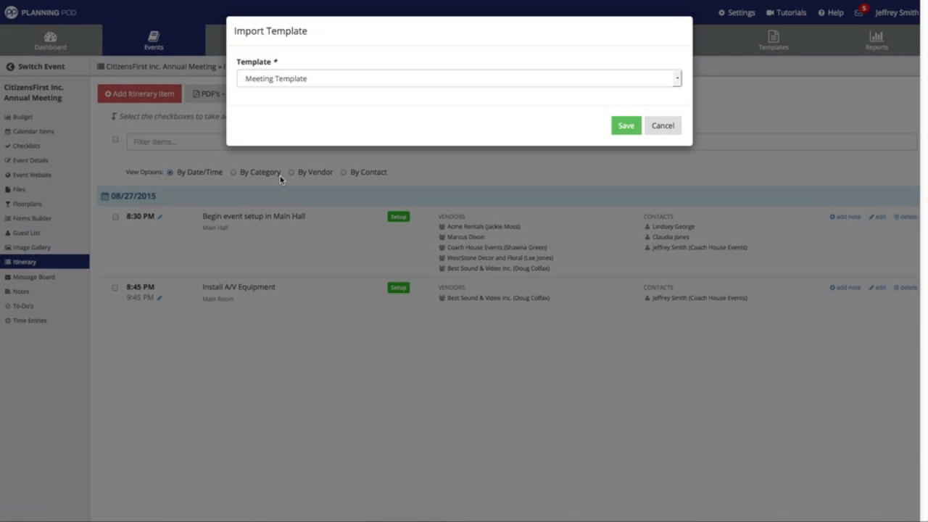
left_click(307, 80)
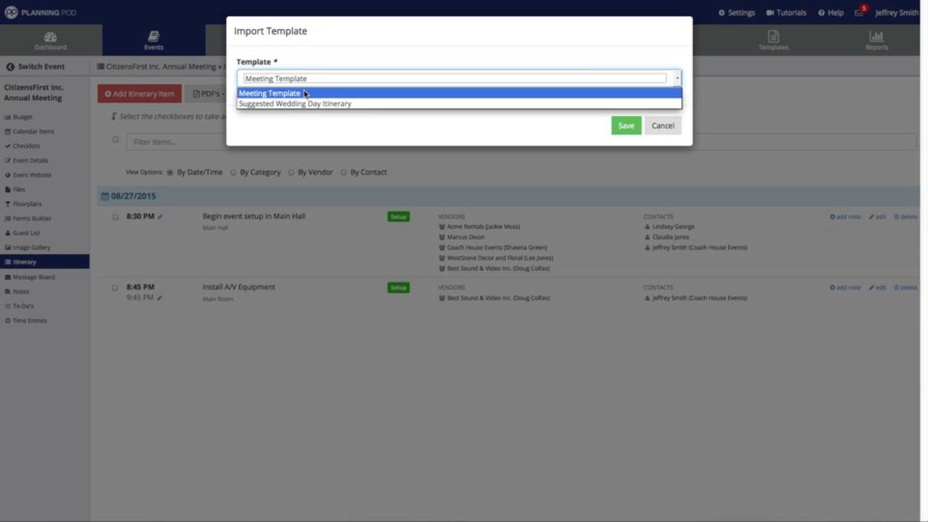
left_click(305, 93)
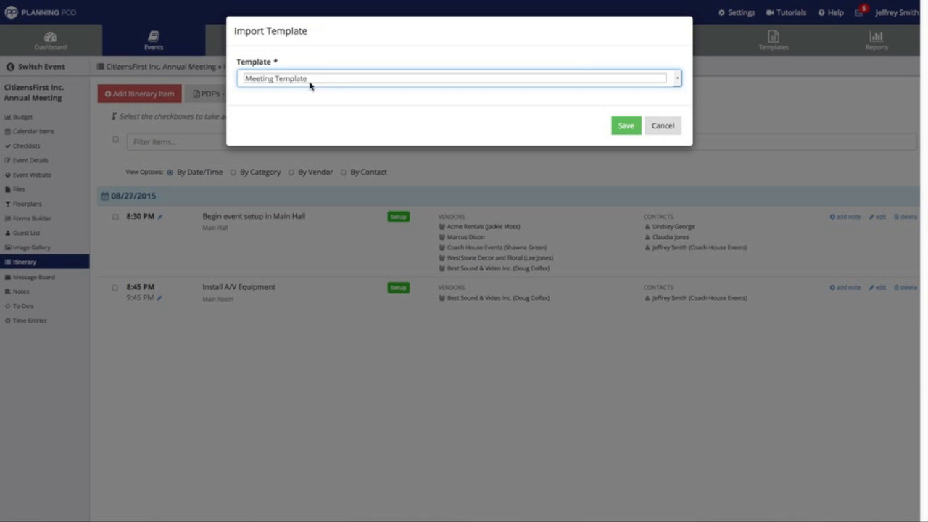
left_click(626, 126)
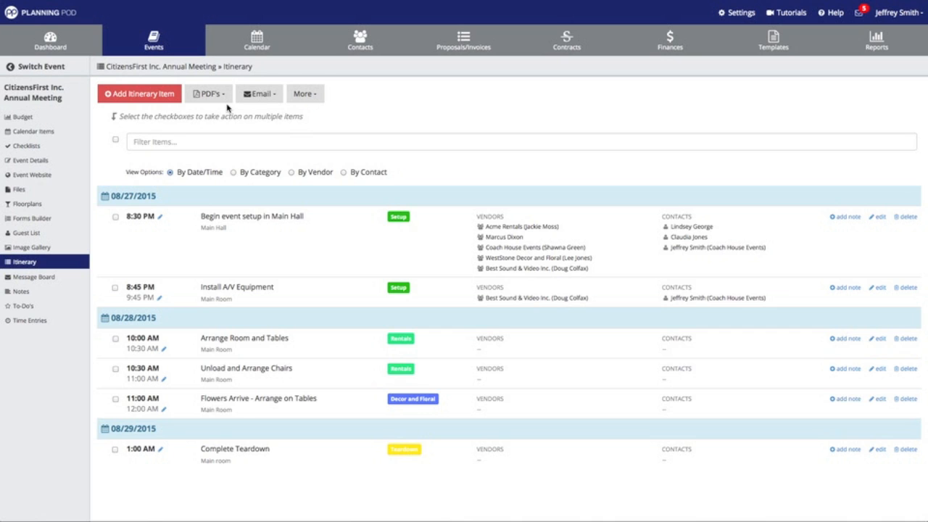
Step: Change the date of both 08/27/2015 items, Begin event setup in Main Hall and Install A/V Equipment, to 08/28/2015
left_click(115, 217)
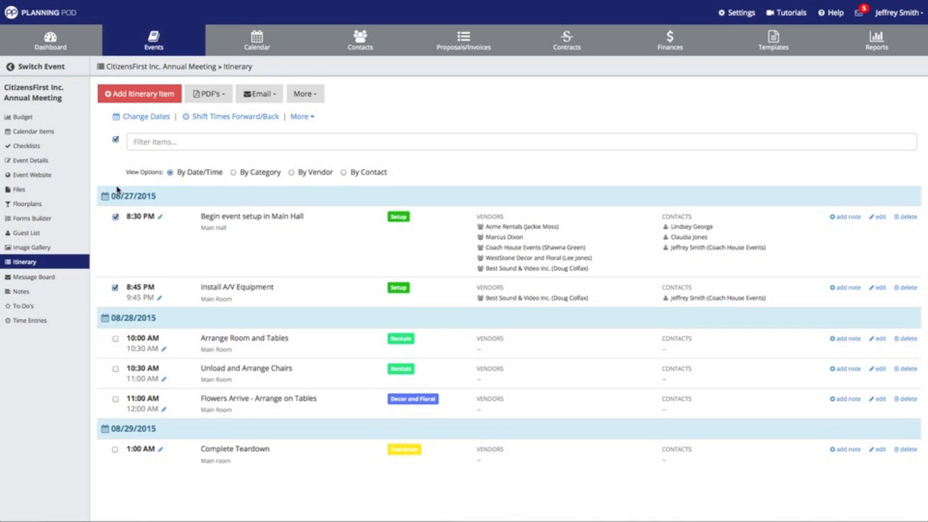
left_click(145, 117)
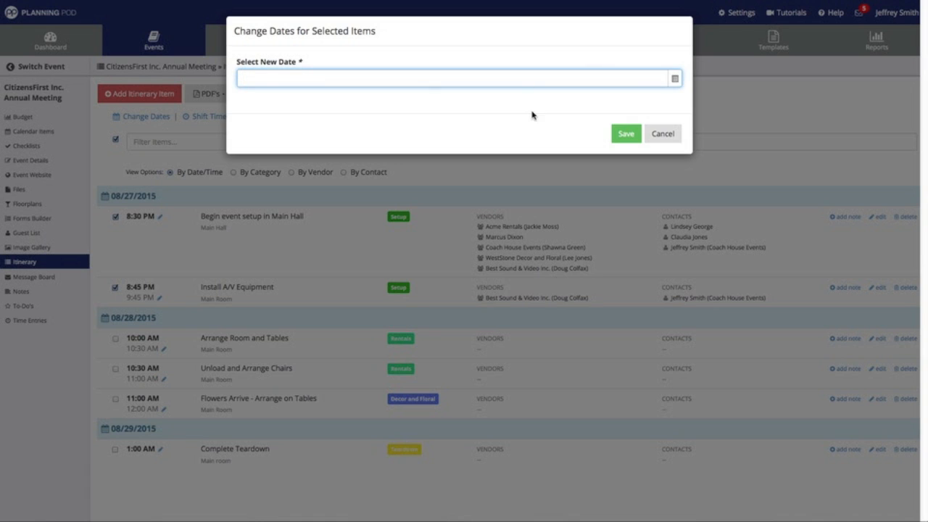
left_click(676, 79)
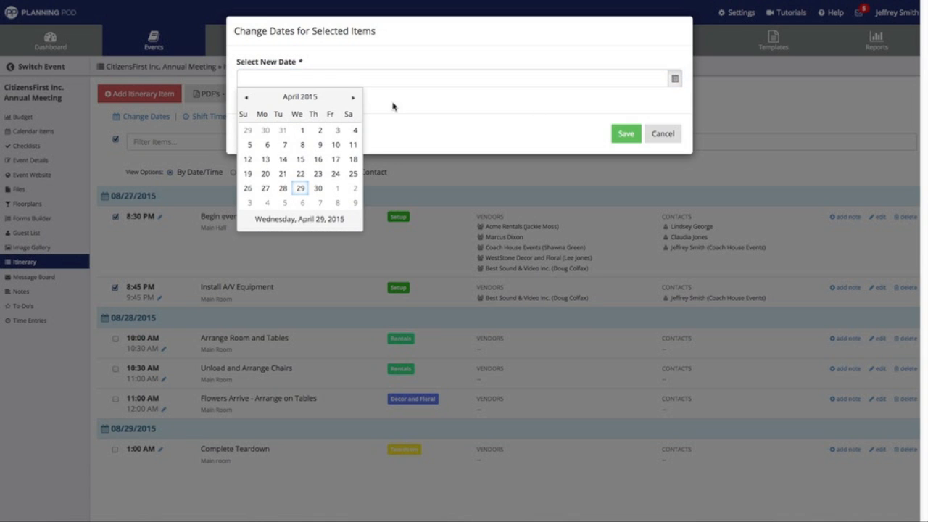
left_click(353, 99)
left_click(353, 99)
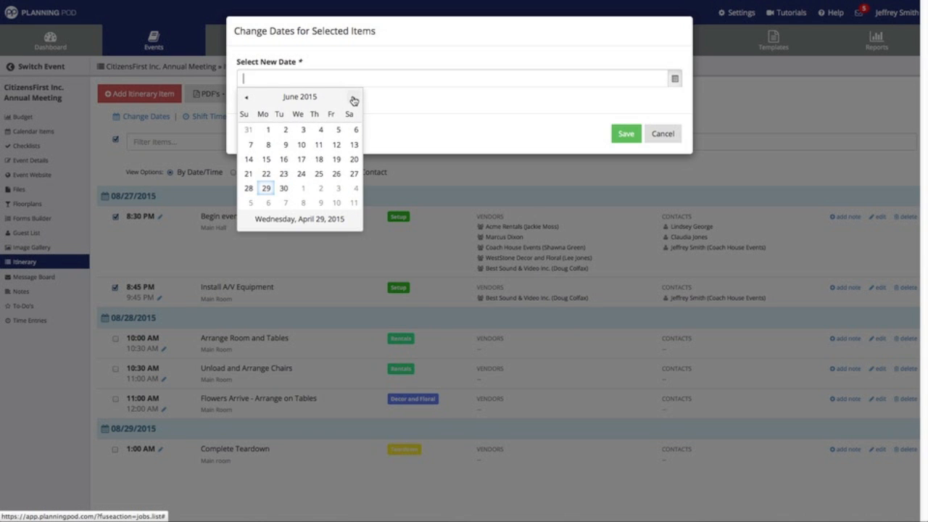
left_click(353, 100)
left_click(353, 99)
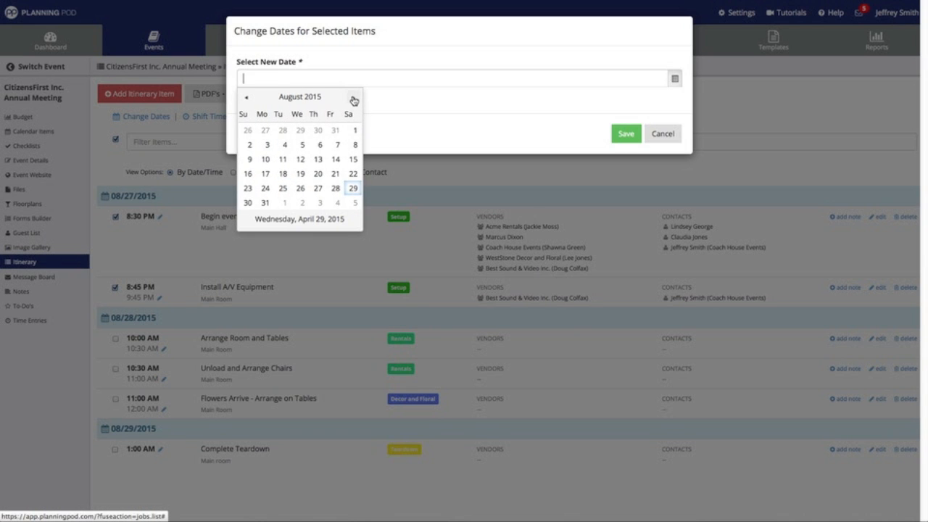
left_click(336, 188)
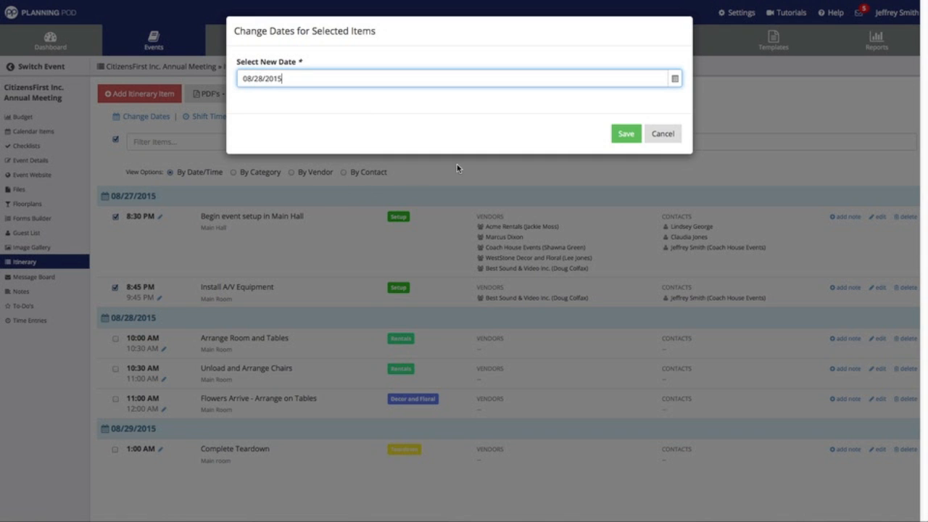
left_click(626, 135)
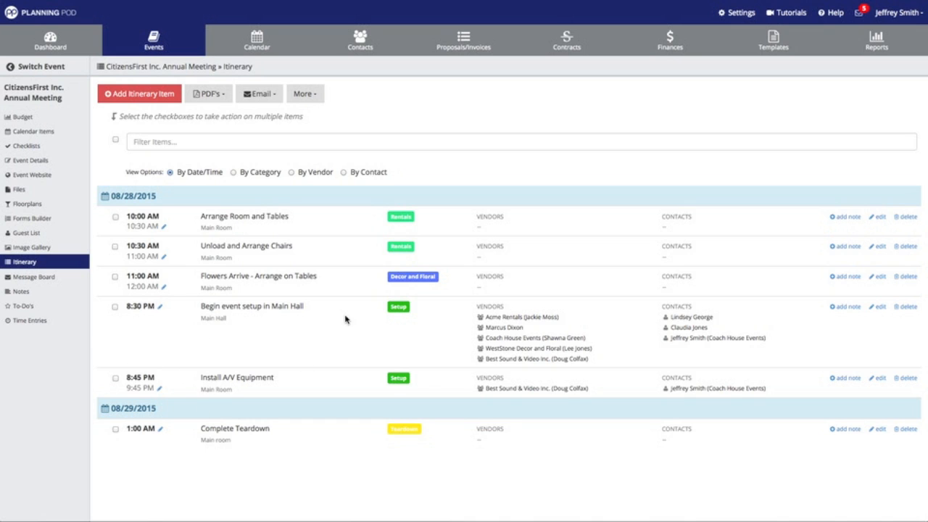
Step: Shift the times of Begin event setup in Main Hall and Install A/V Equipment back by 12 hours
left_click(114, 307)
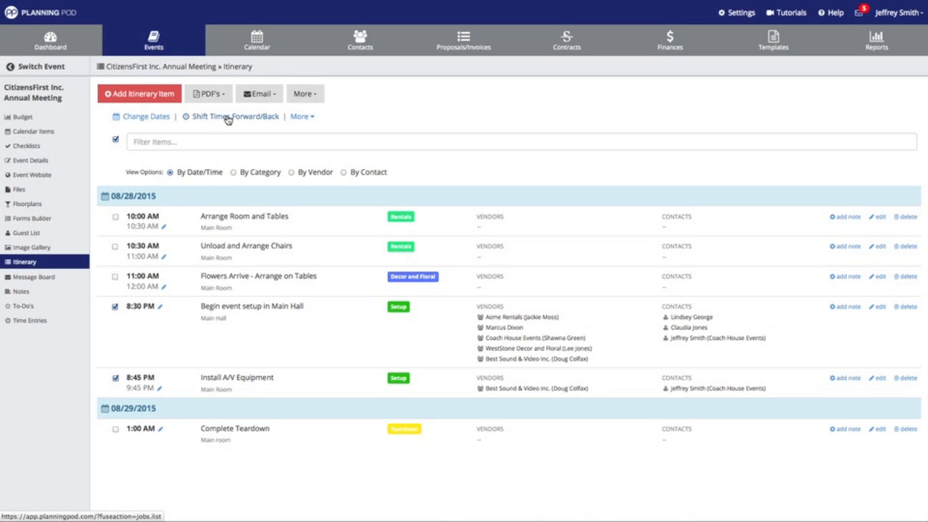
left_click(251, 118)
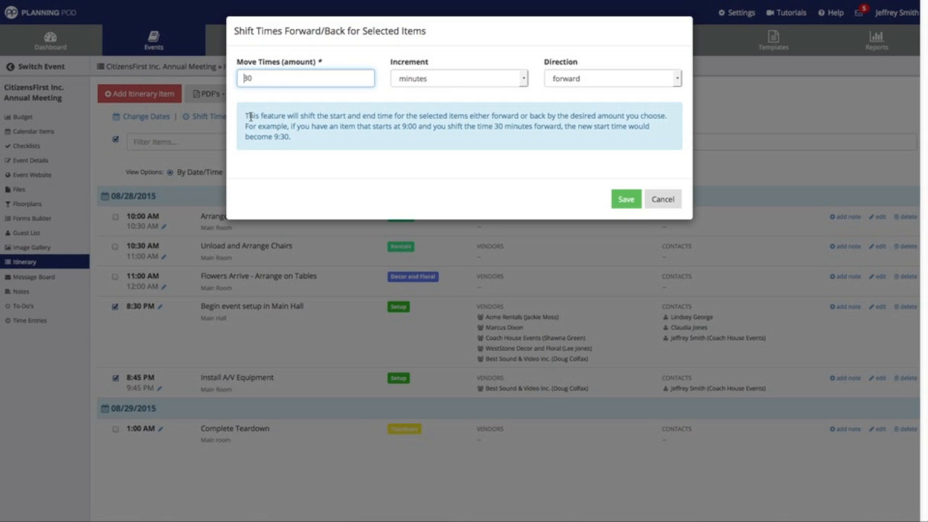
left_click(406, 80)
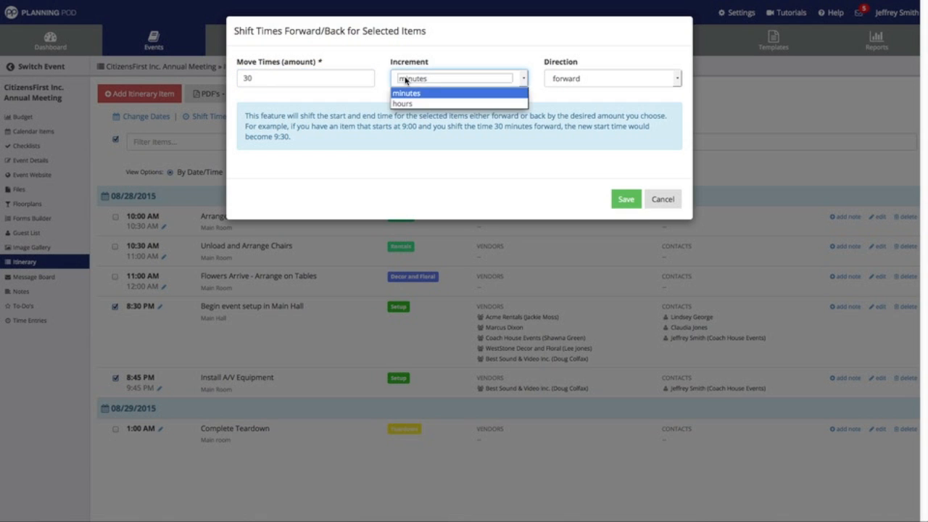
left_click(410, 106)
left_click_drag(260, 81, 230, 78)
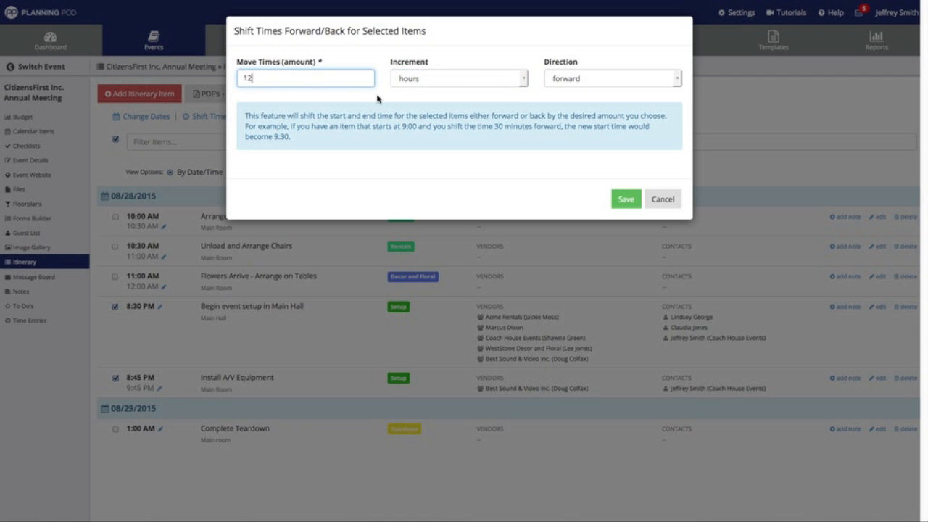
left_click(559, 79)
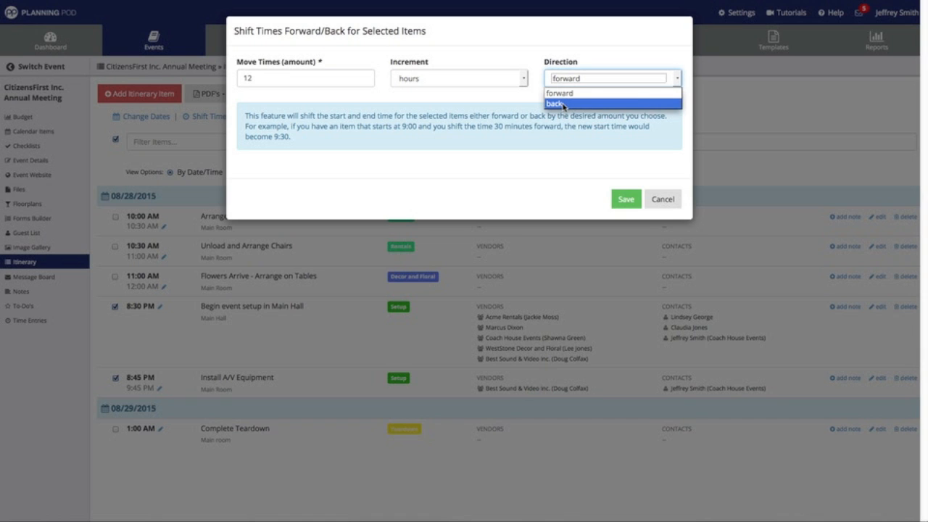
left_click(563, 104)
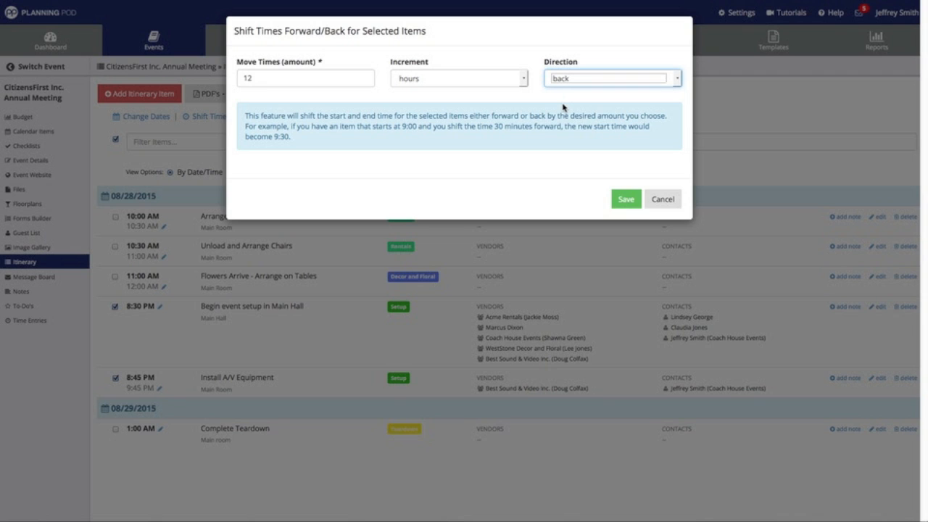
left_click(626, 198)
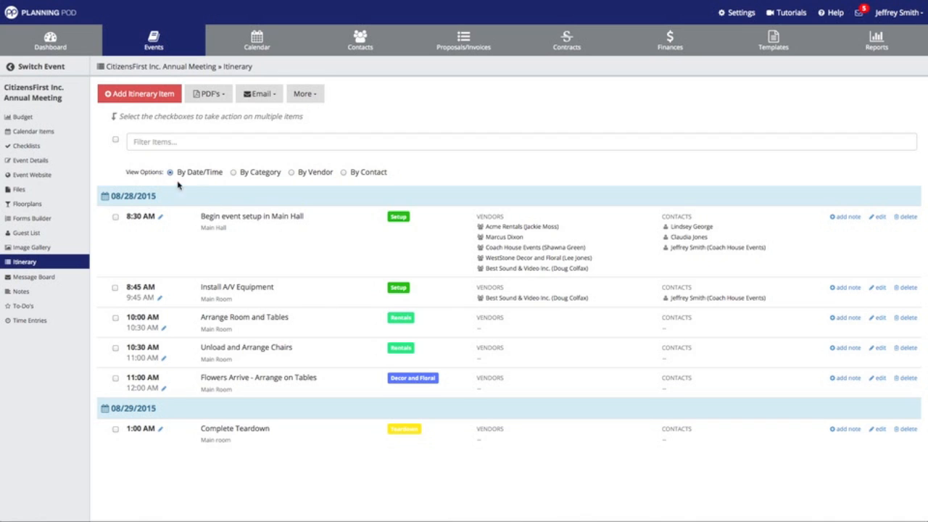
Step: Shift the times of all itinerary items forward by 1 hour
left_click(116, 141)
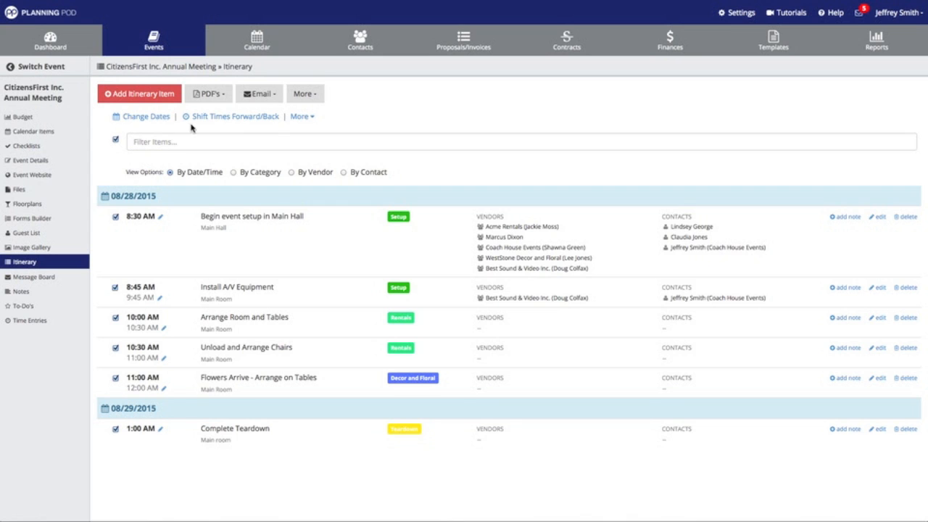
left_click(233, 117)
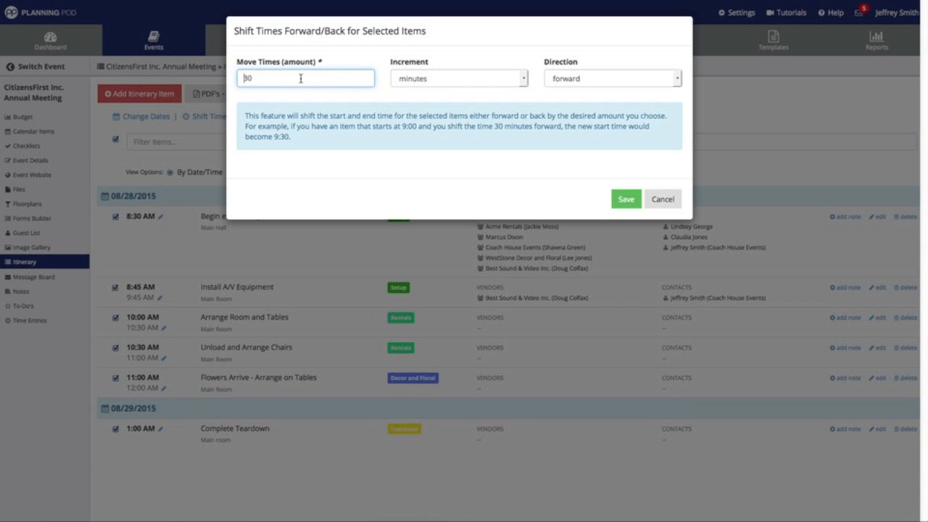
left_click_drag(300, 78, 238, 75)
type("1")
left_click(426, 83)
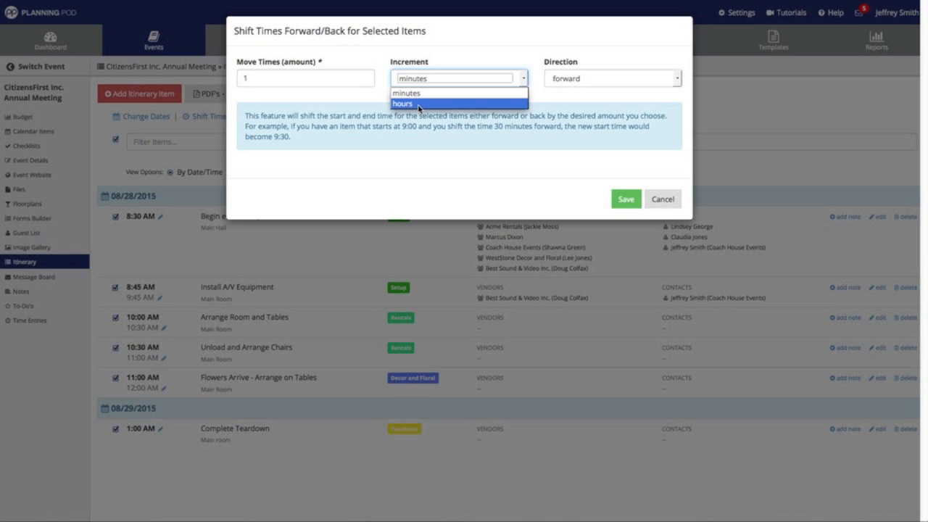
left_click(418, 106)
left_click(602, 84)
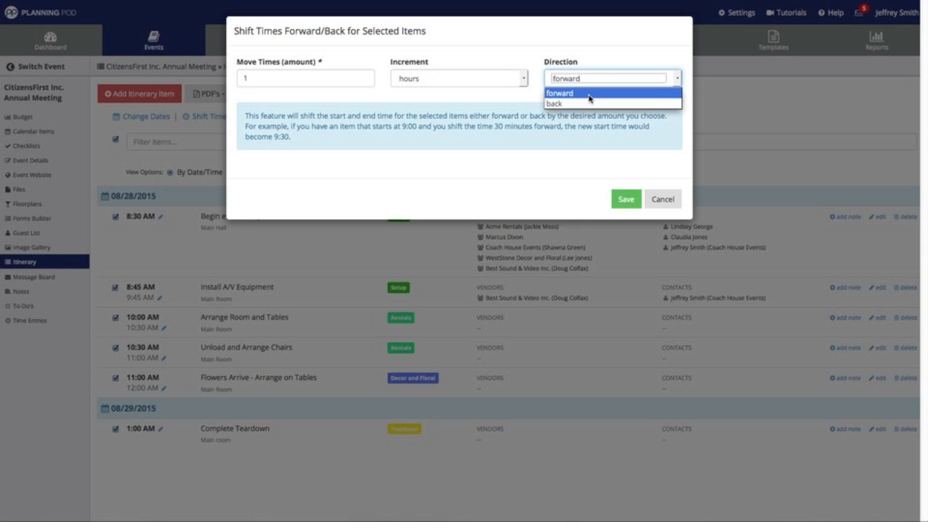
left_click(590, 97)
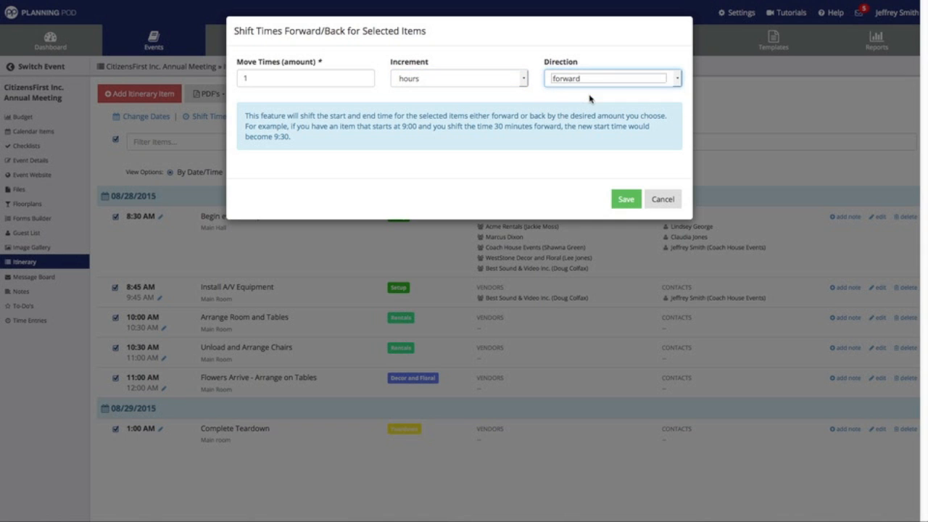
left_click(630, 202)
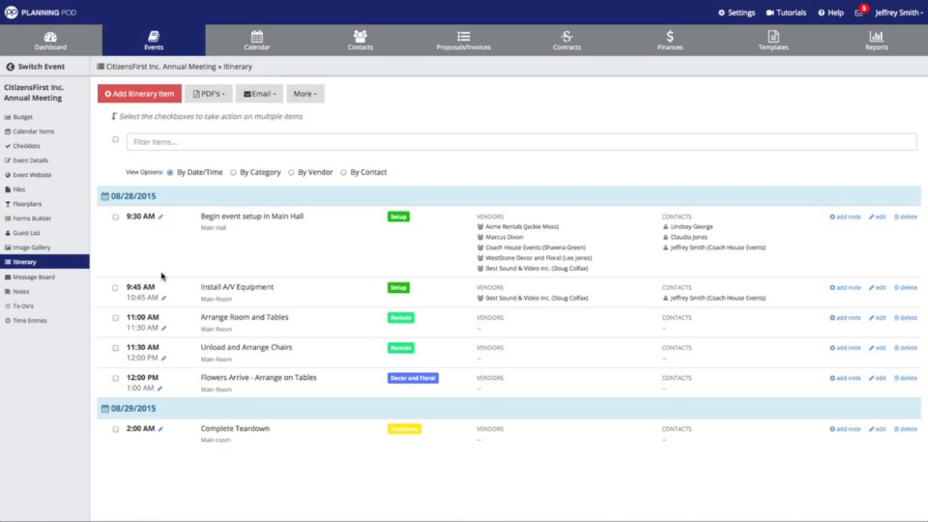
Step: Attach vendor ABC Rentals Inc. and assign the Coach House Events contact to Arrange Room and Tables, Unload and Arrange Chairs, and Complete Teardown
left_click(114, 319)
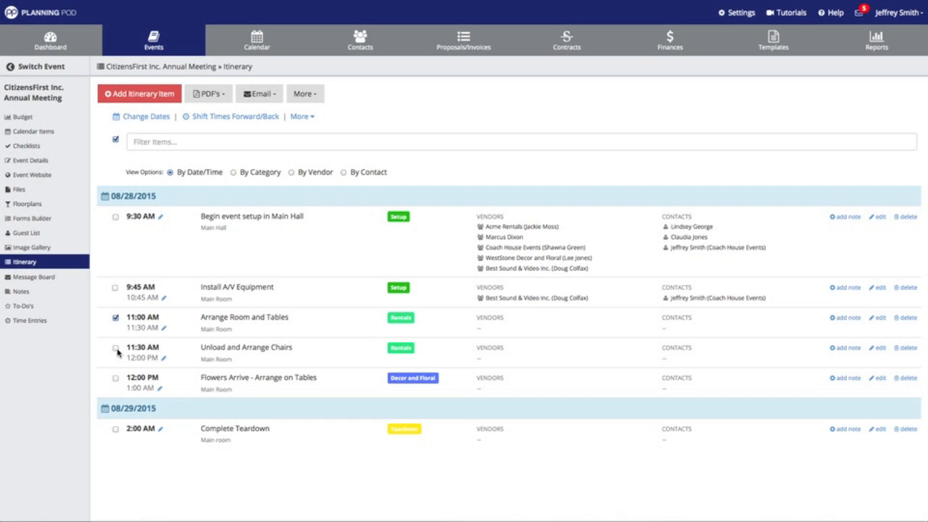
left_click(116, 348)
left_click(305, 118)
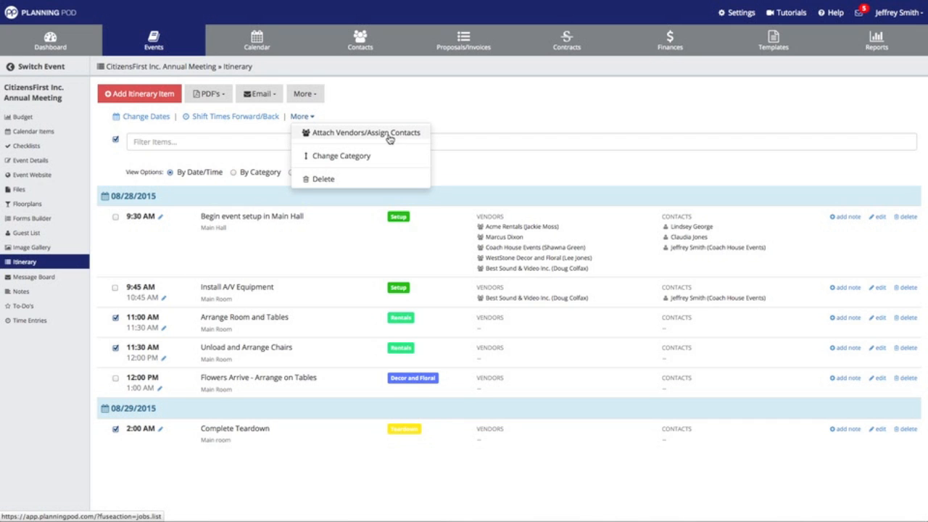
left_click(360, 134)
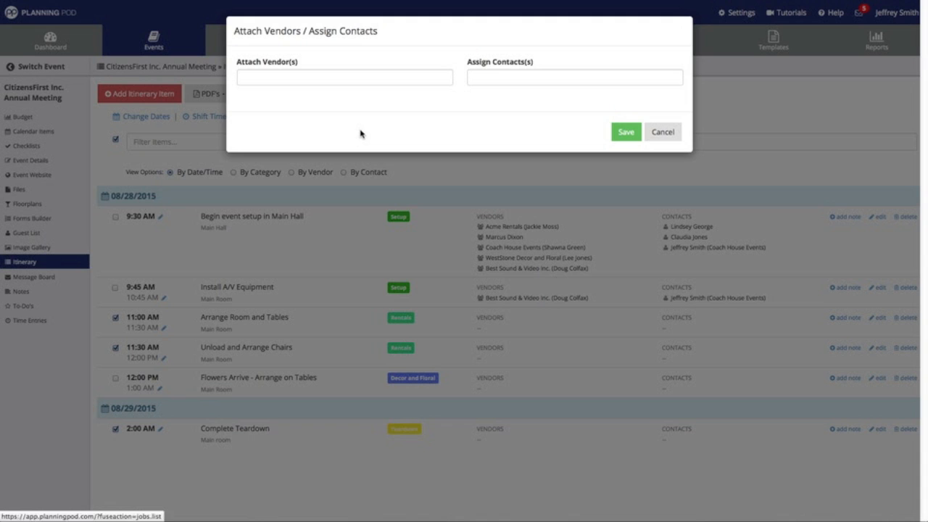
left_click(323, 81)
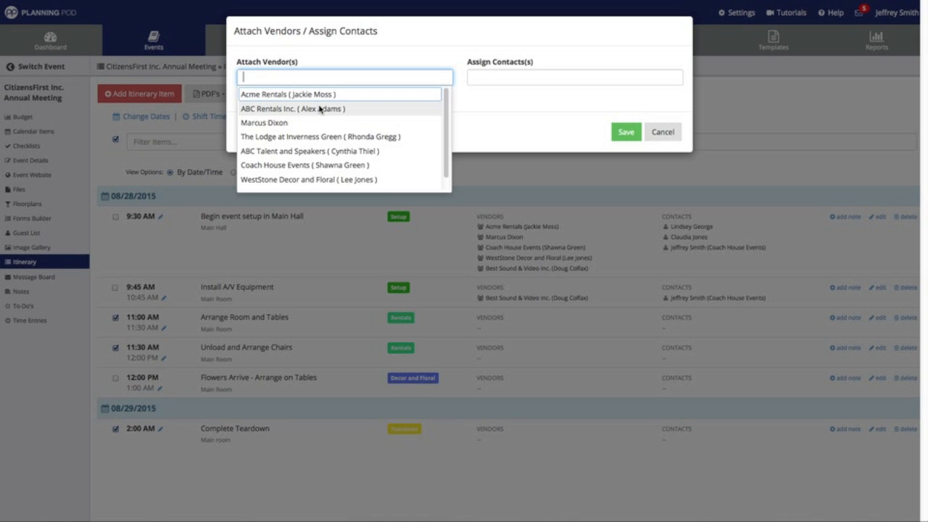
left_click(319, 109)
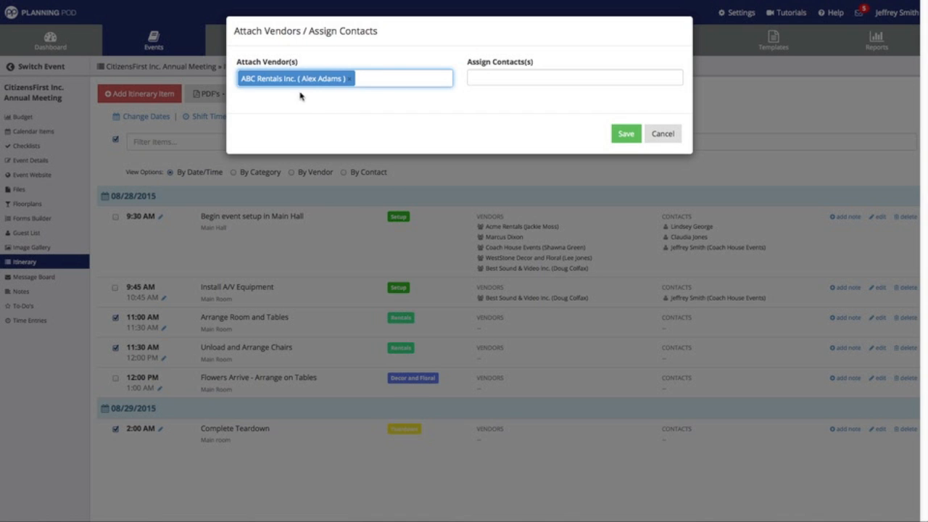
left_click(516, 80)
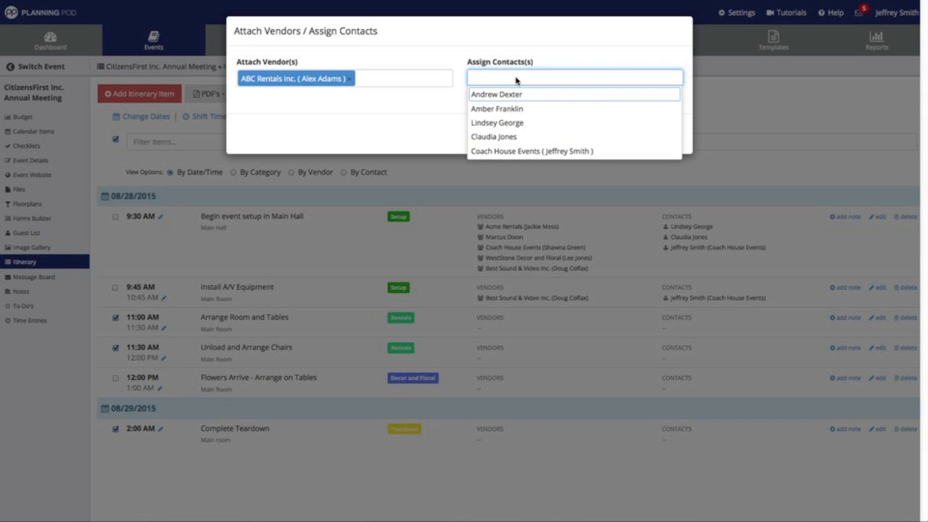
left_click(519, 151)
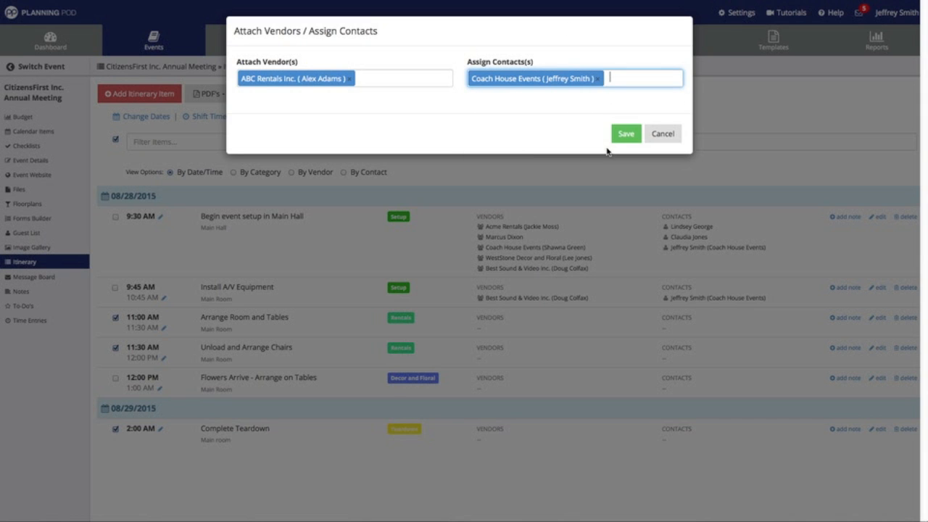
left_click(626, 136)
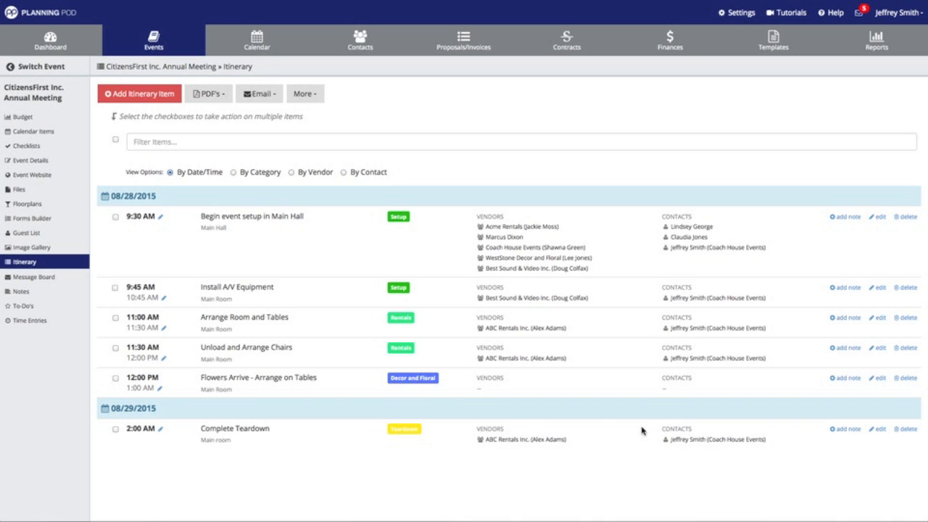
Step: Change the category of the Flowers Arrive - Arrange on Tables item to Setup
left_click(116, 378)
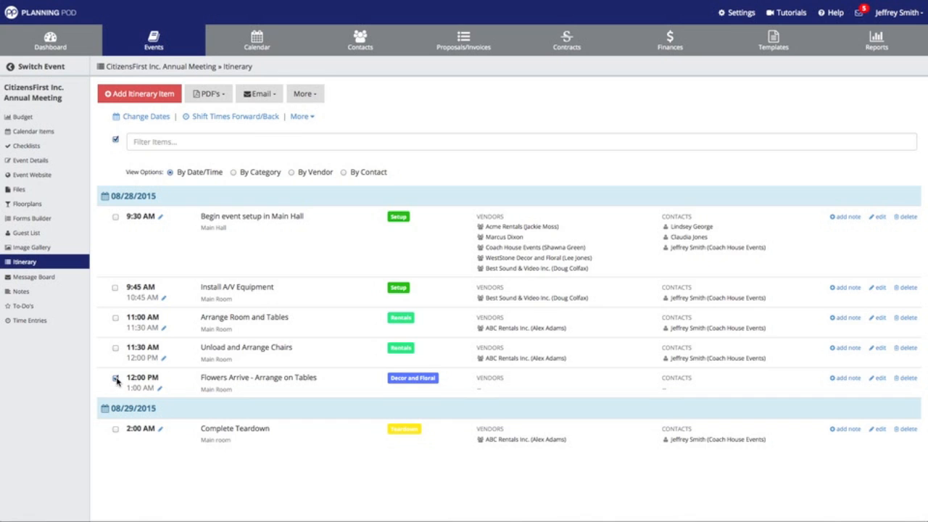
left_click(303, 117)
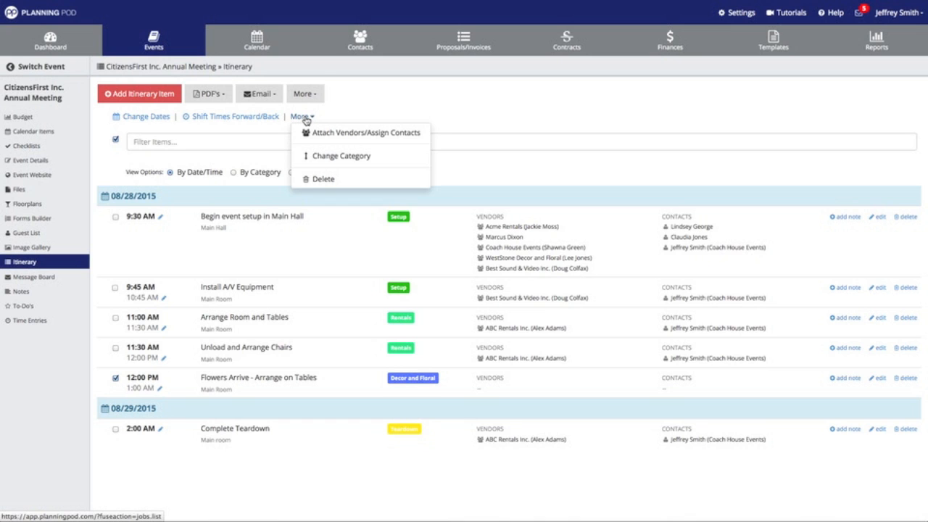
left_click(343, 159)
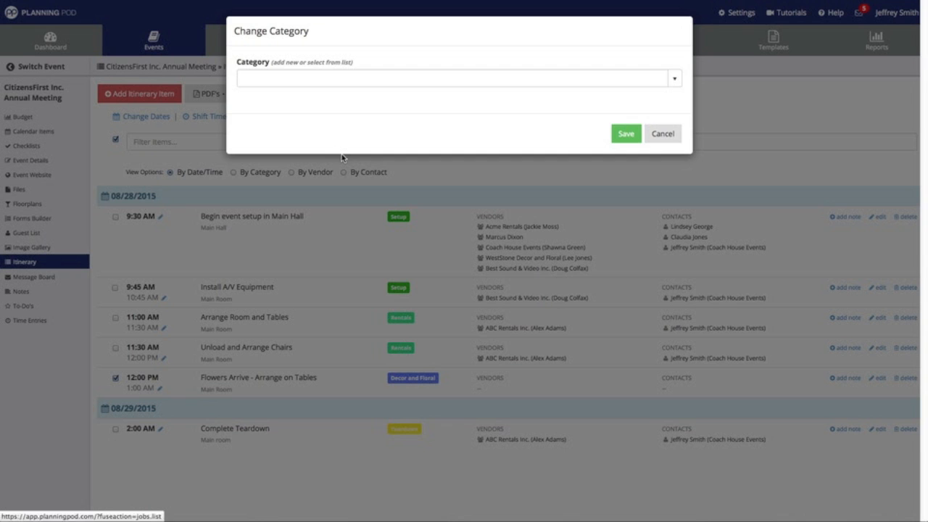
left_click(674, 78)
left_click(258, 146)
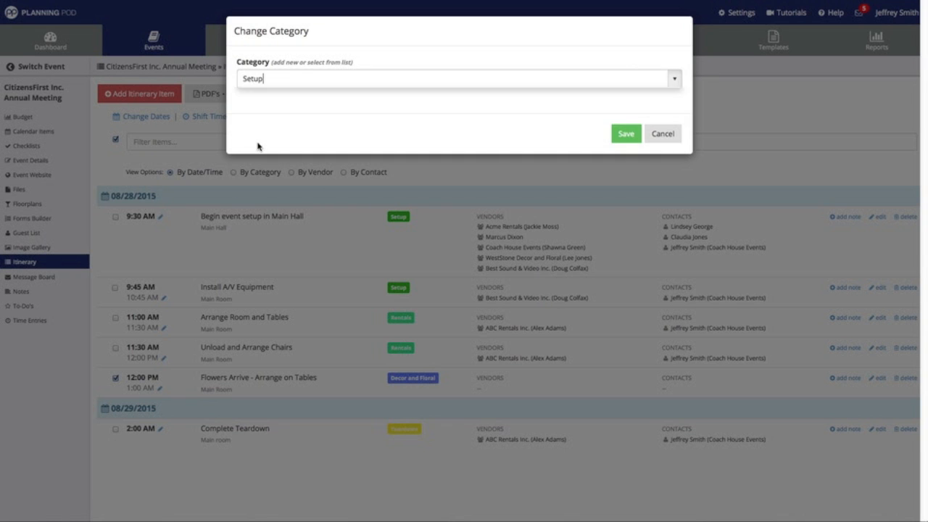
left_click(626, 135)
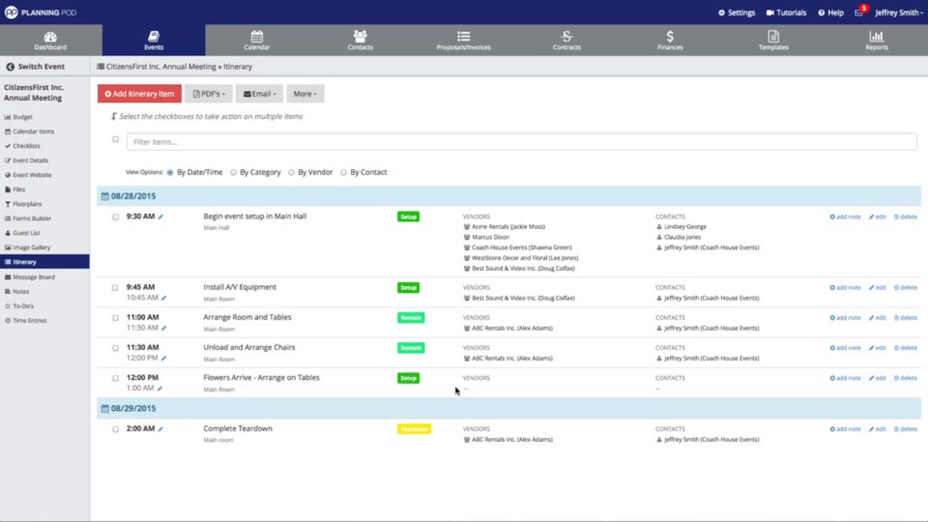
Step: Export the itinerary as a PDF sorted by date/time and save the file
left_click(217, 96)
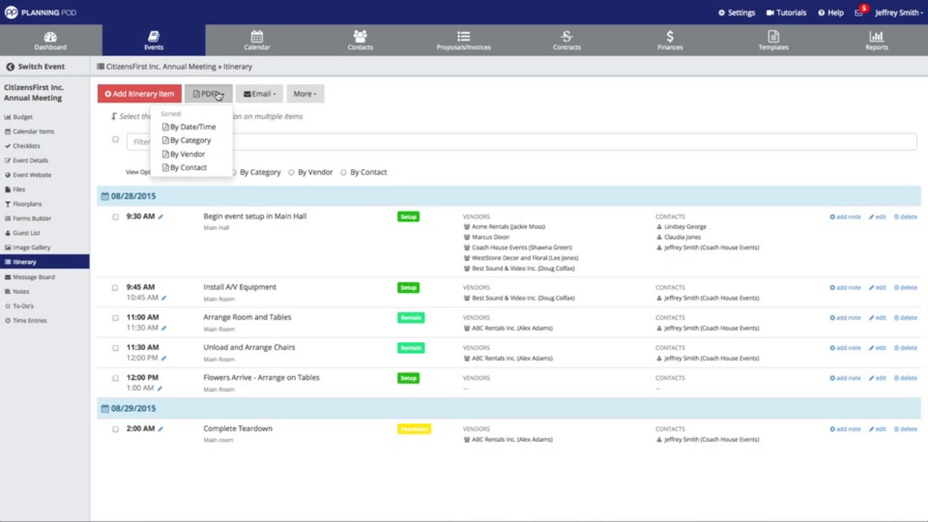
left_click(214, 129)
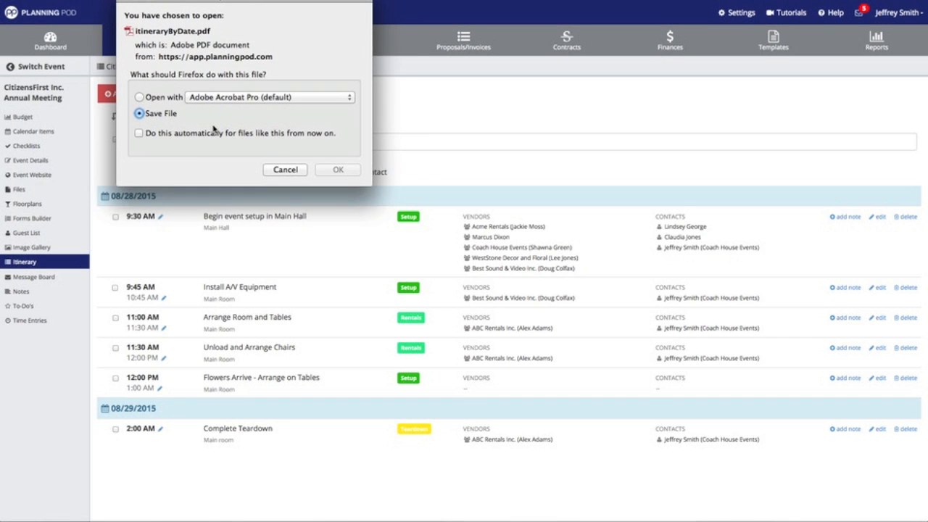
left_click(339, 169)
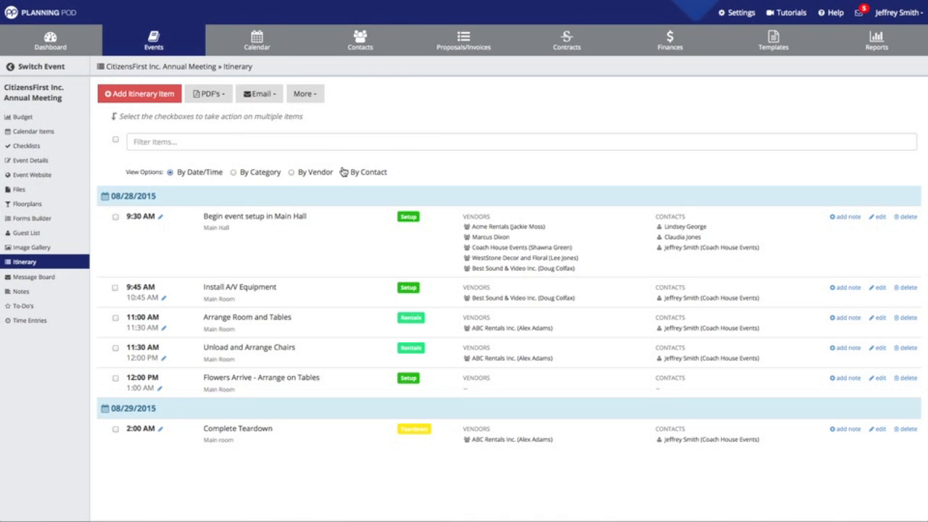
Step: Open the downloaded itinerary PDF and review its vendor and contact lists, notes and scheduled items
left_click(692, 0)
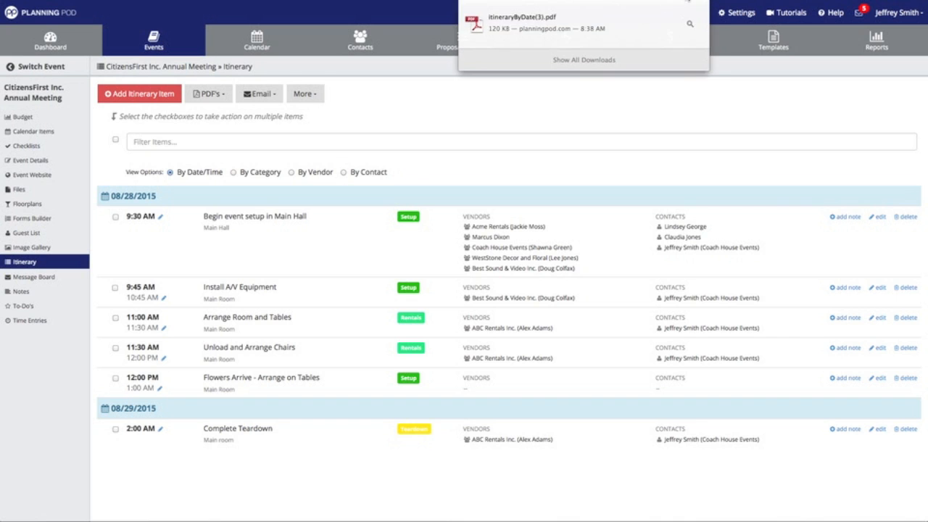
left_click(588, 20)
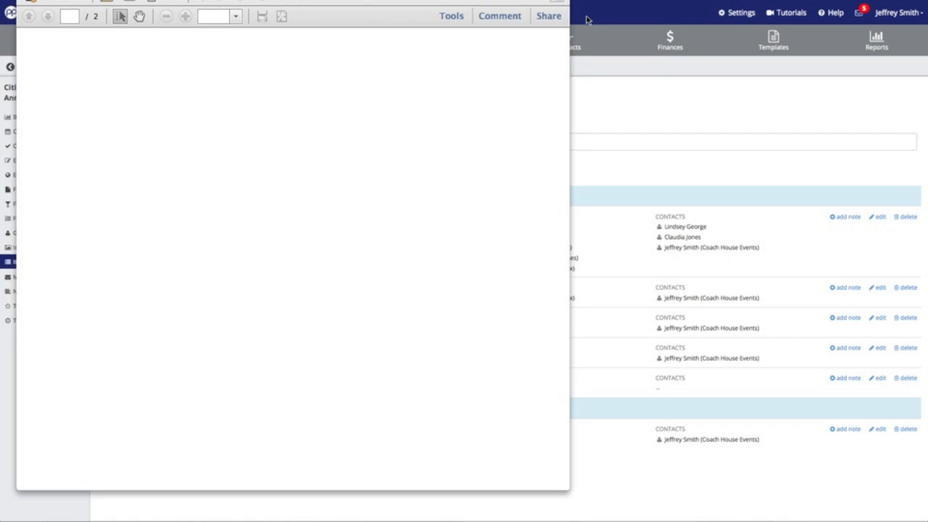
scroll(216, 182, "down", 5)
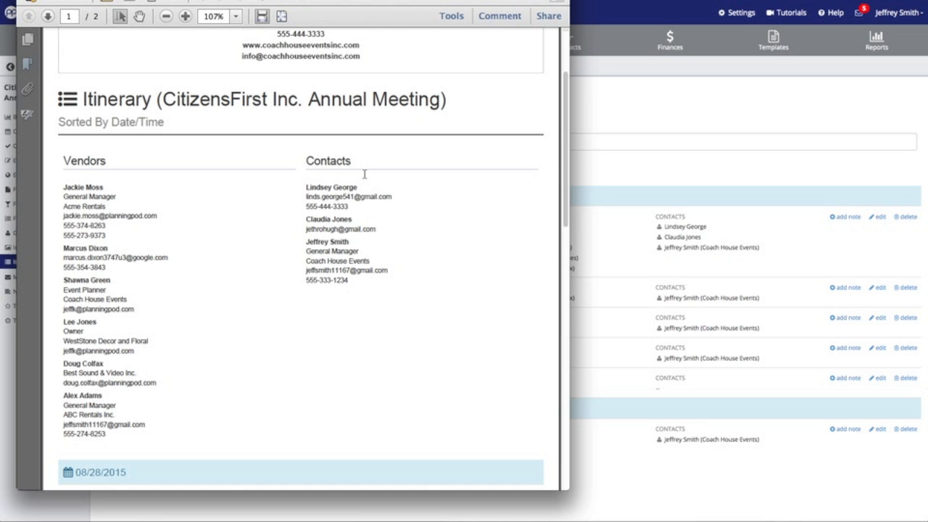
scroll(365, 174, "down", 8)
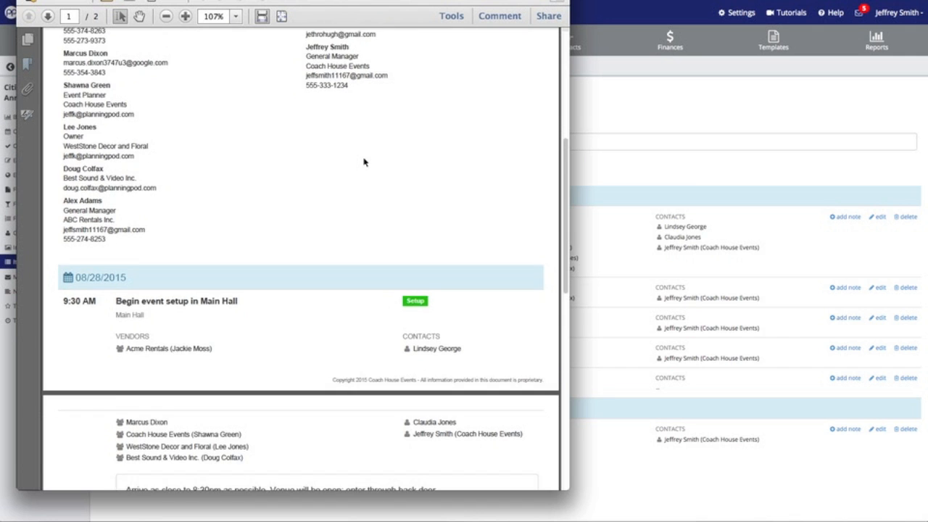
scroll(364, 162, "down", 3)
scroll(364, 162, "down", 4)
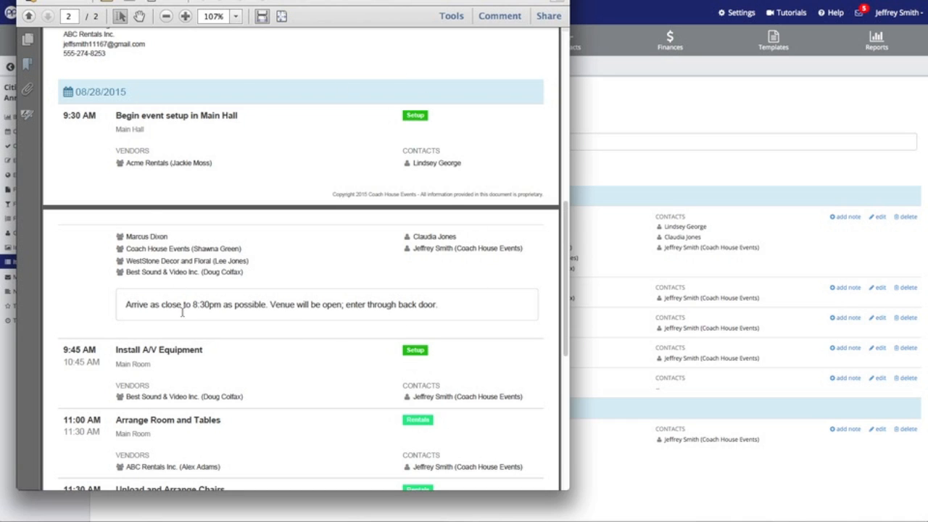
scroll(310, 292, "down", 5)
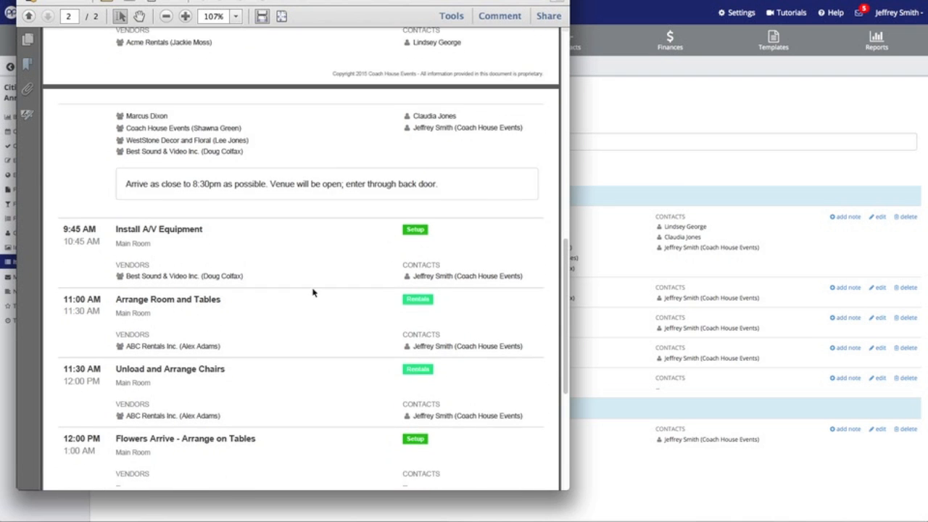
Step: Review the remaining scheduled items in the date/time itinerary PDF and return to the event's itinerary
scroll(314, 290, "down", 4)
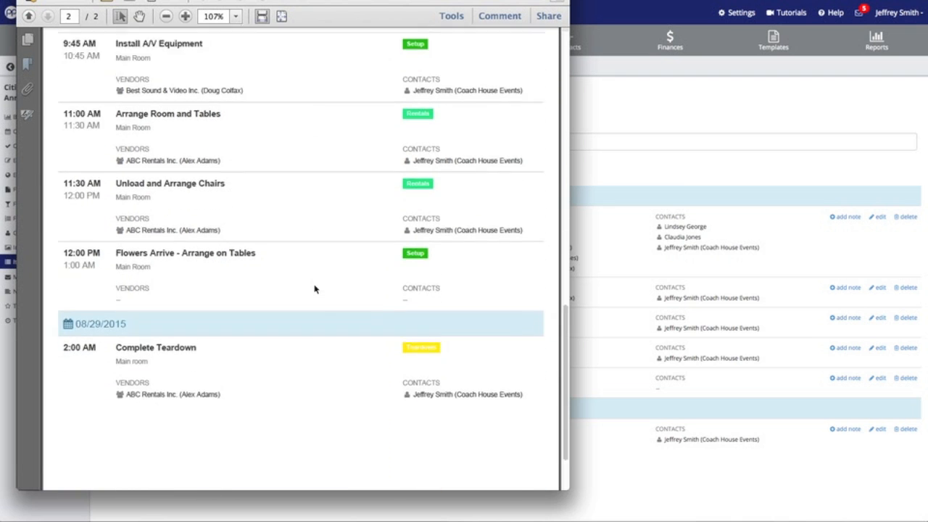
scroll(314, 288, "up", 14)
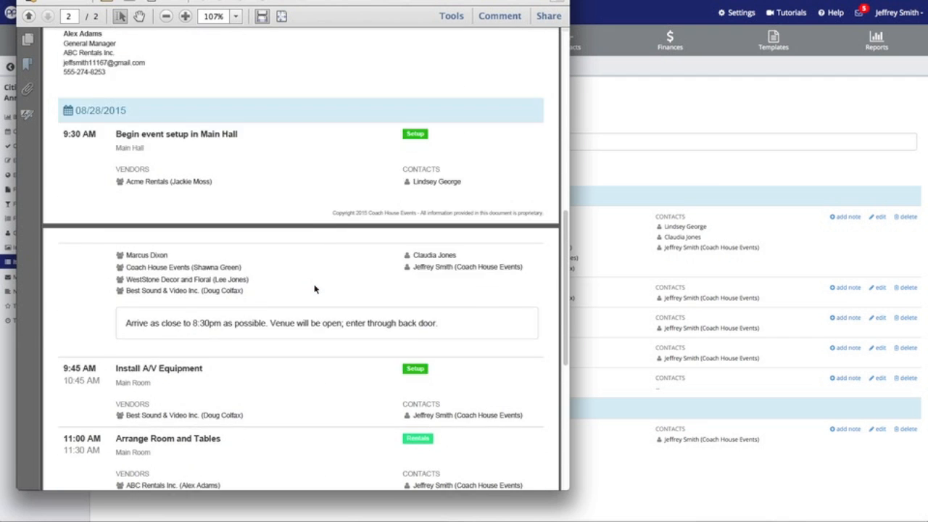
left_click(701, 110)
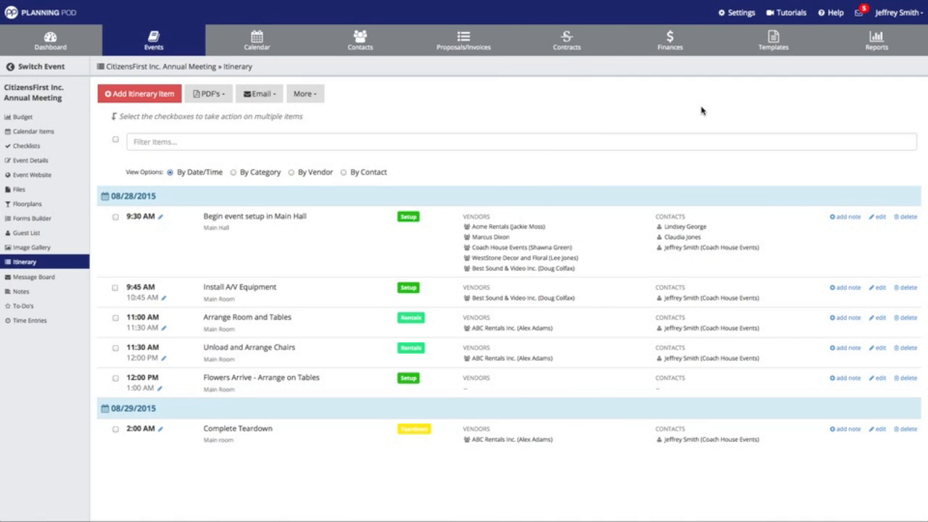
Step: Export the itinerary as a PDF sorted by category and save the file
left_click(209, 93)
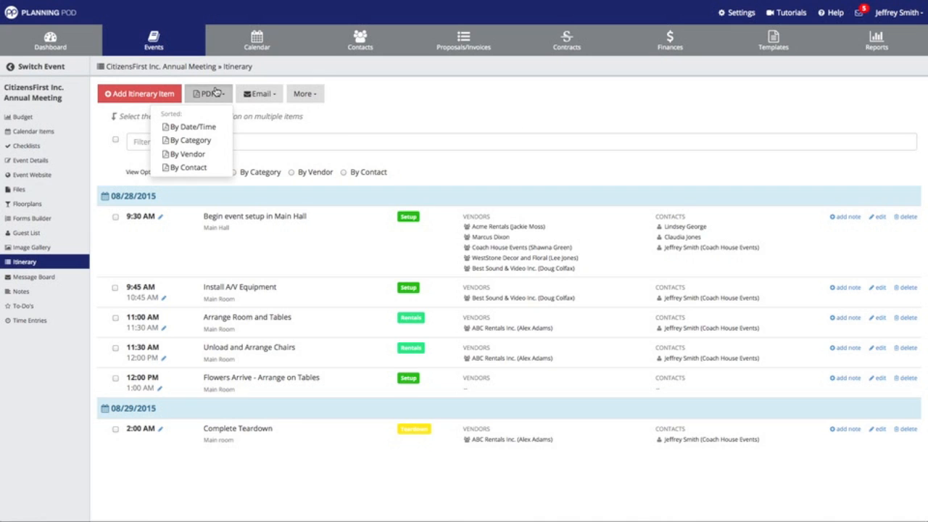
left_click(199, 141)
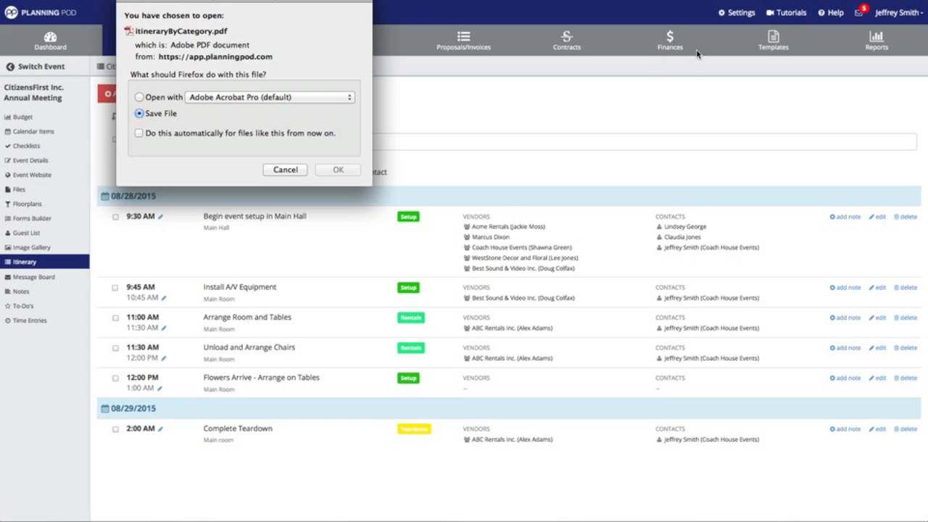
left_click(346, 171)
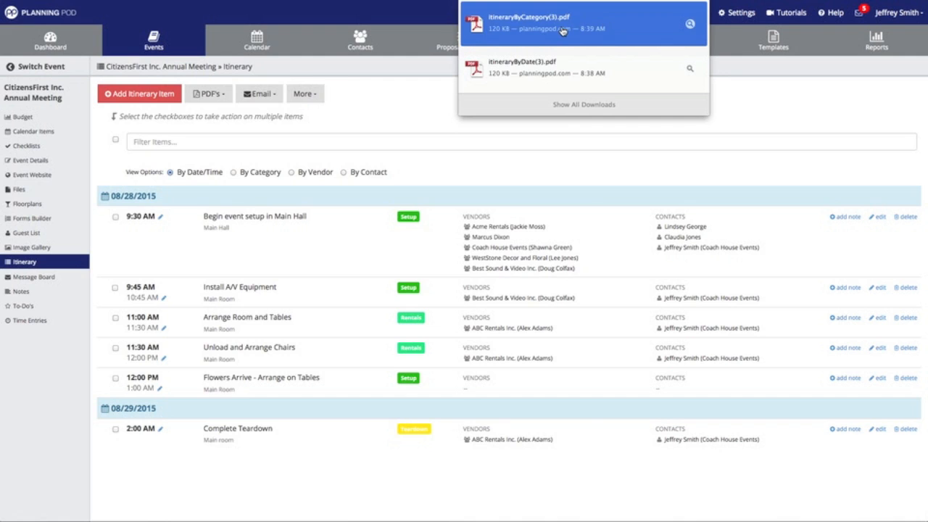
Step: Open the downloaded category PDF, review its Rentals, Setup and Teardown sections, and return to the event's itinerary
left_click(563, 33)
scroll(294, 161, "down", 9)
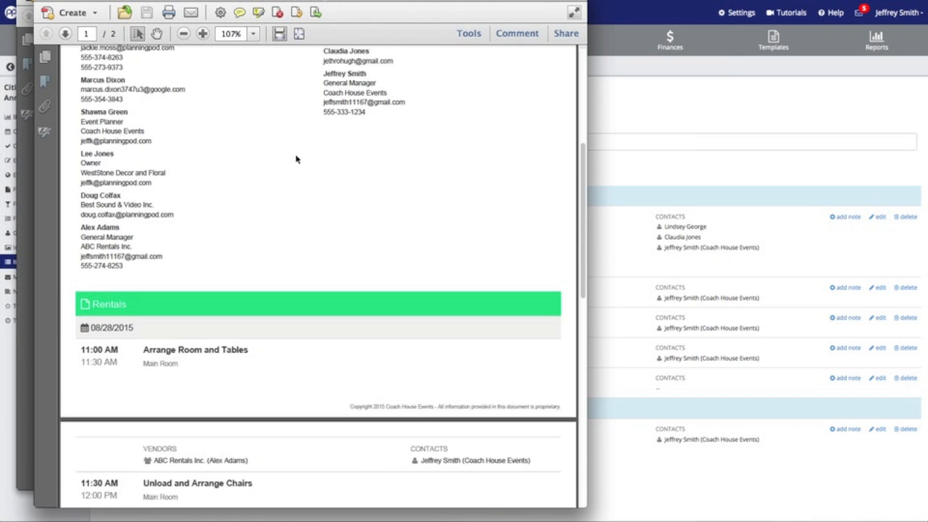
scroll(185, 286, "down", 3)
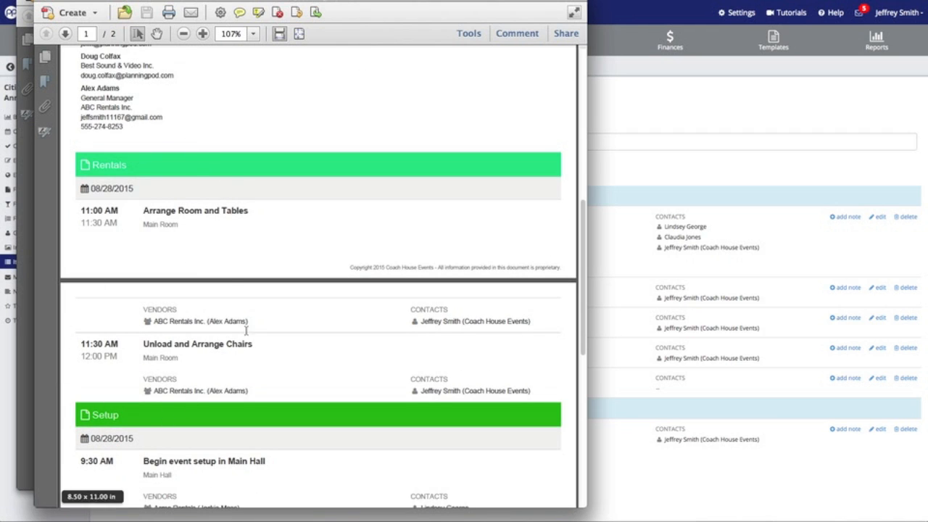
scroll(161, 342, "down", 7)
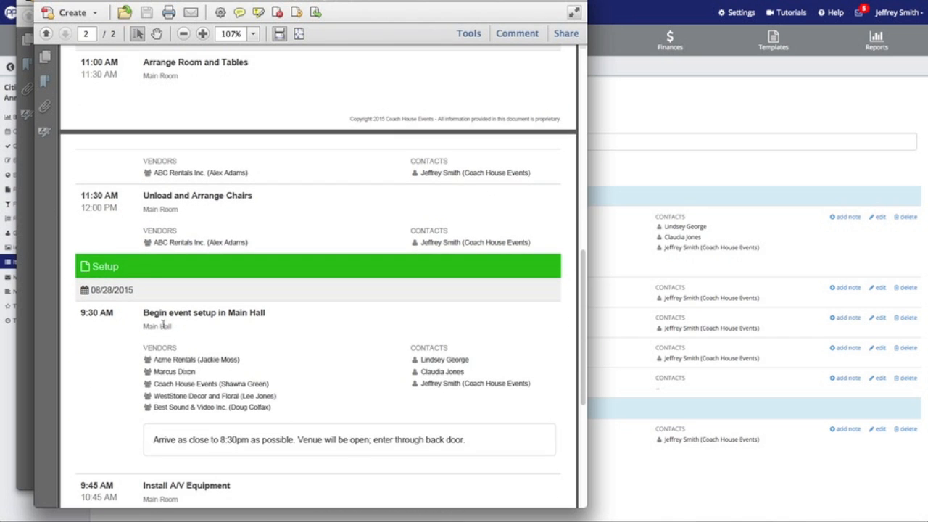
scroll(101, 363, "down", 2)
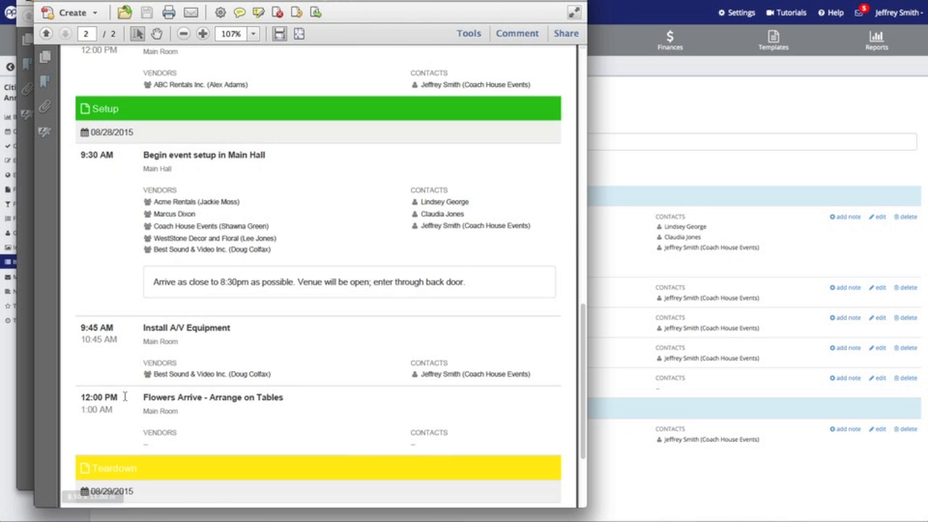
scroll(127, 384, "down", 1)
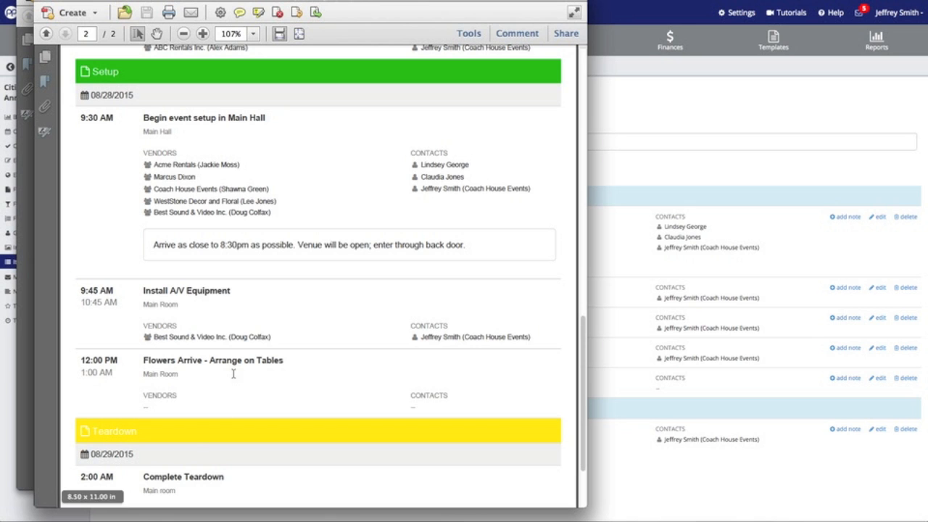
scroll(280, 339, "up", 15)
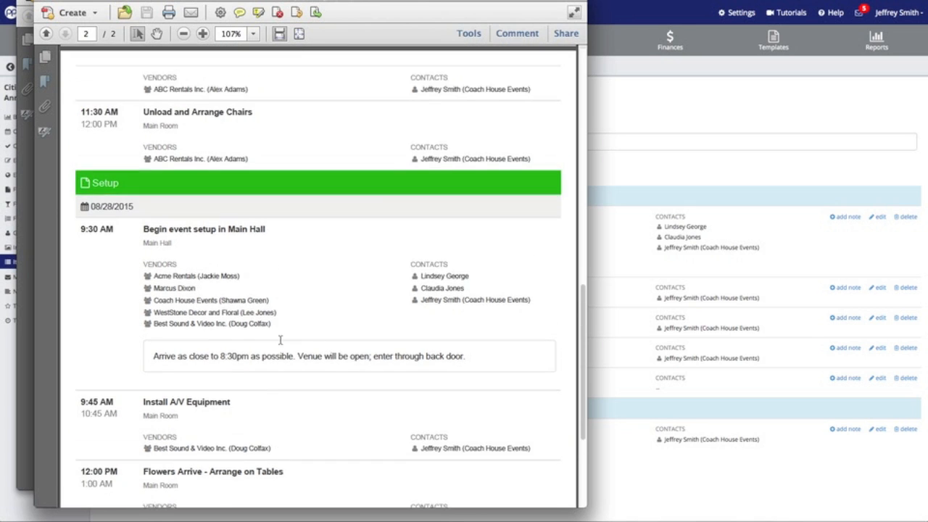
left_click(697, 125)
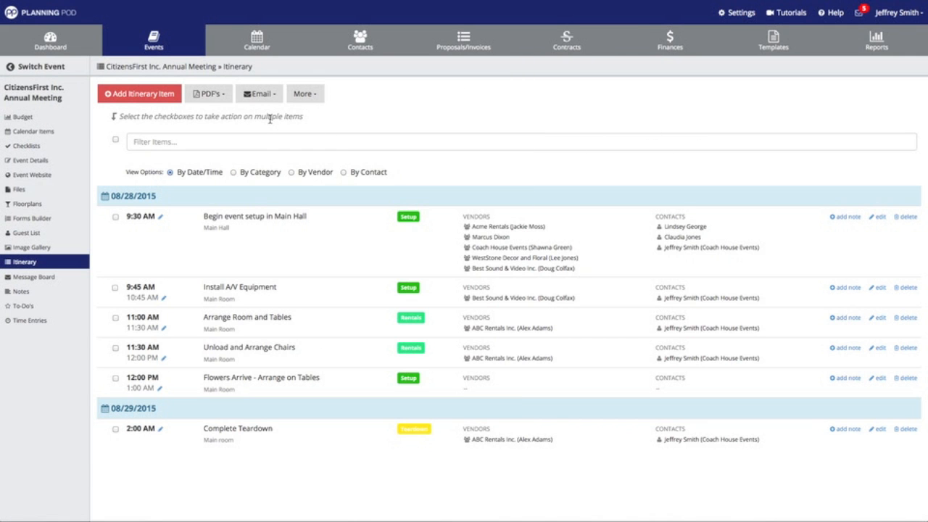
Step: Start an email with the date/time-sorted itinerary PDF, address it to the Coach House Events contact, and append "- URGENT" to the subject
left_click(261, 94)
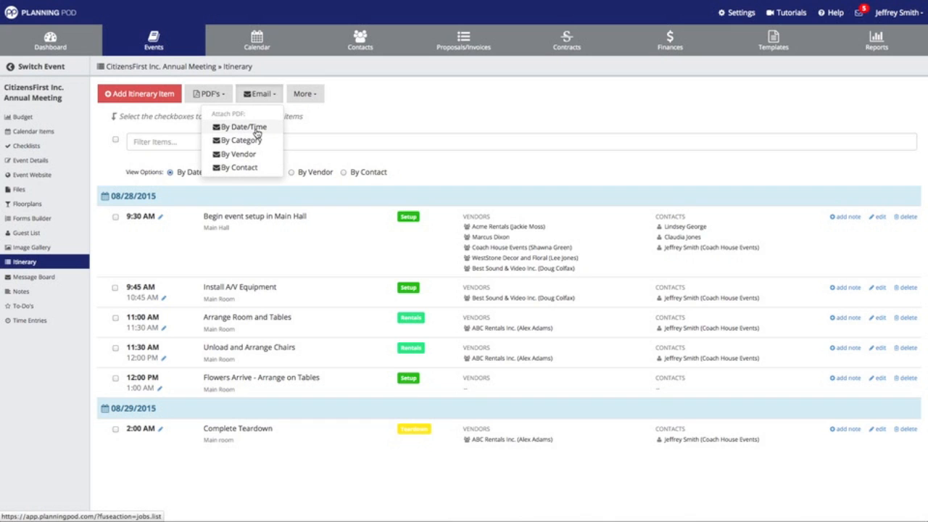
left_click(257, 130)
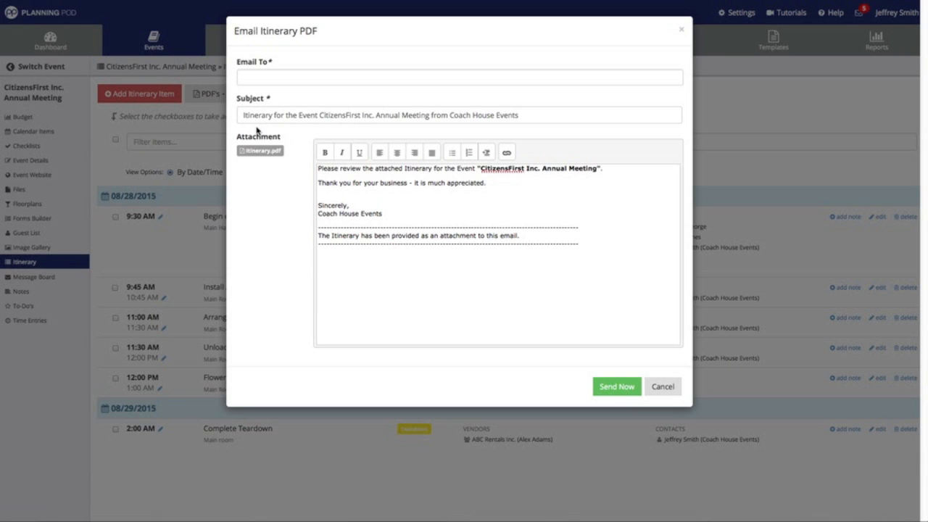
left_click(273, 79)
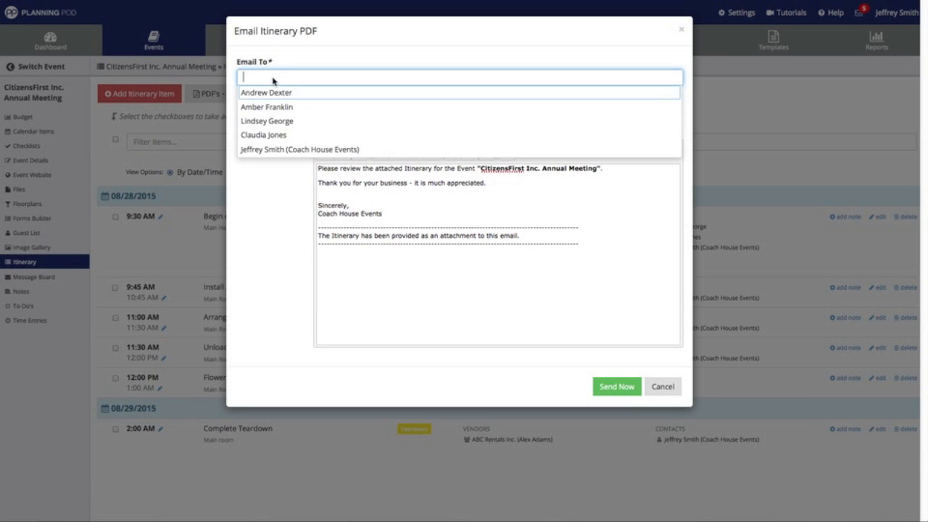
left_click(280, 151)
left_click(538, 117)
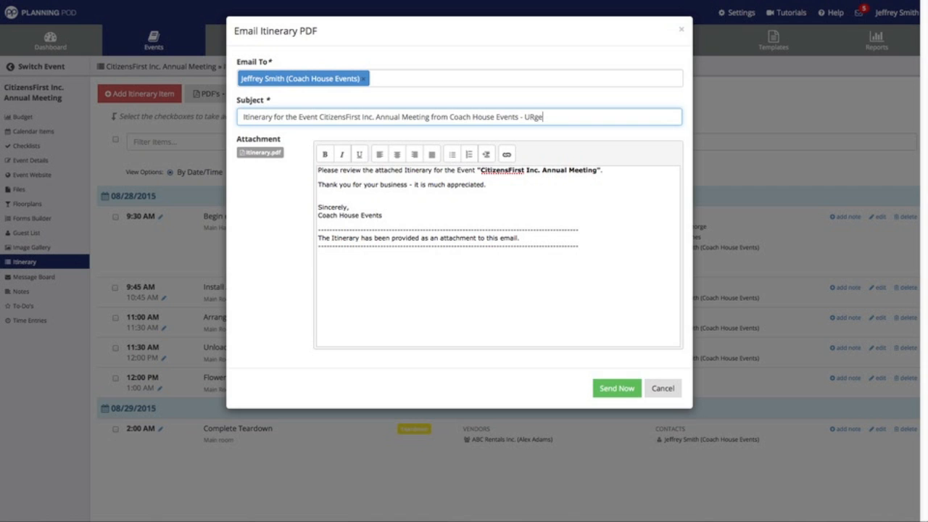
type("- URGENT")
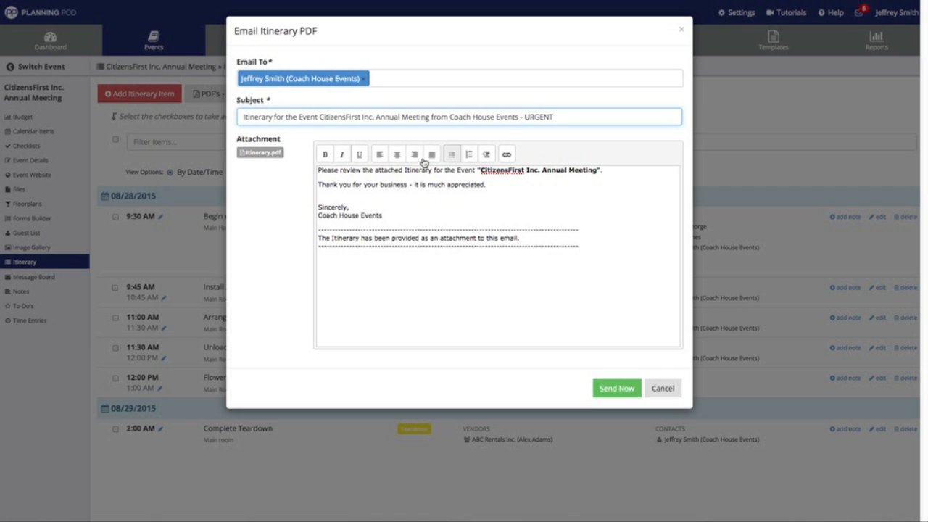
Step: Add a line below the thank-you sentence giving the phone number to call with any questions, and send the email
left_click(504, 186)
key("Return")
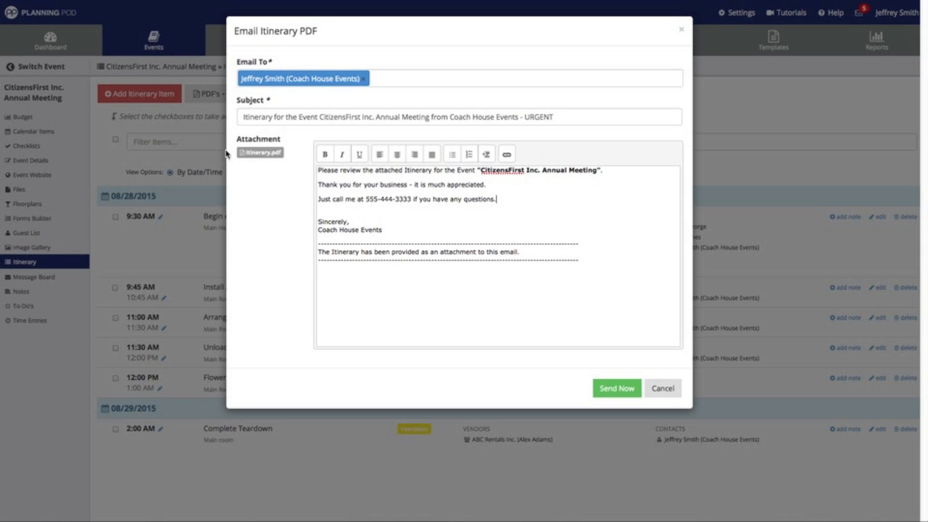
left_click(616, 389)
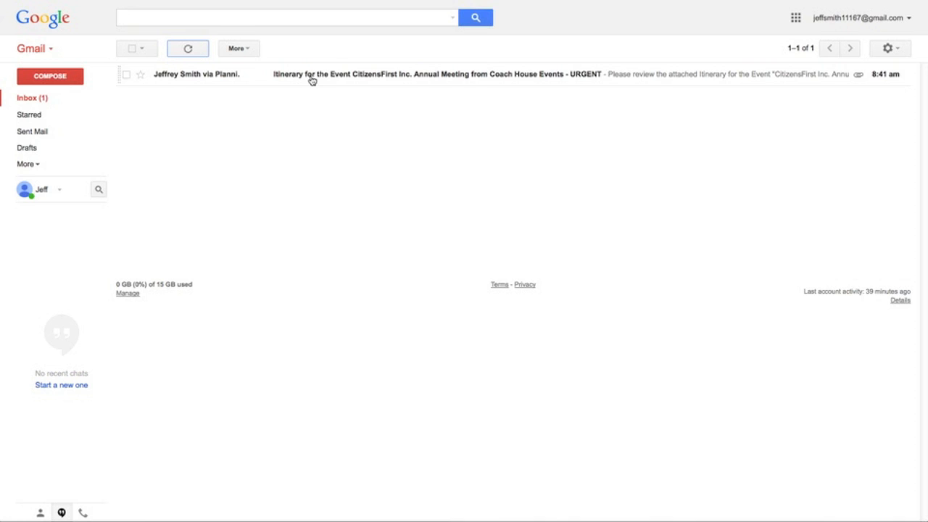
Step: Open the received itinerary email in the Gmail inbox, look through both pages of its Itinerary.pdf attachment, and close the preview
left_click(390, 77)
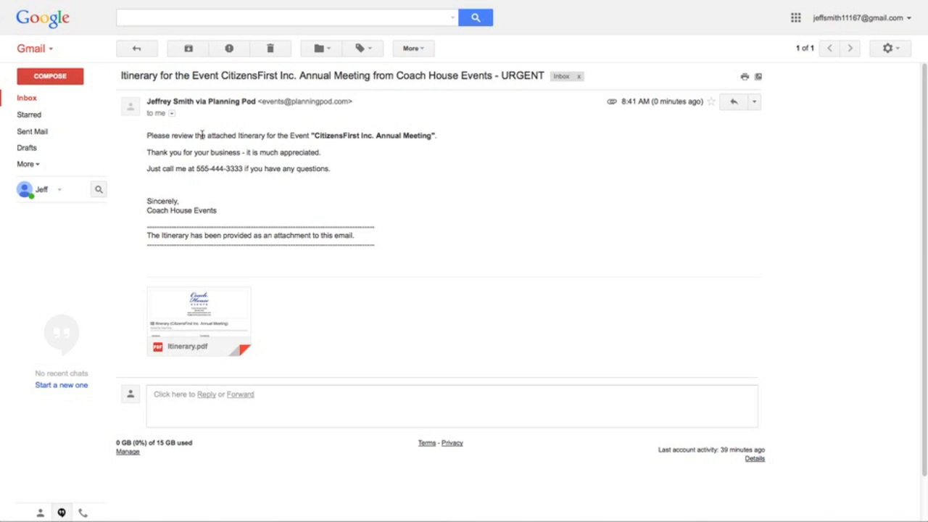
left_click(214, 305)
scroll(466, 212, "down", 4)
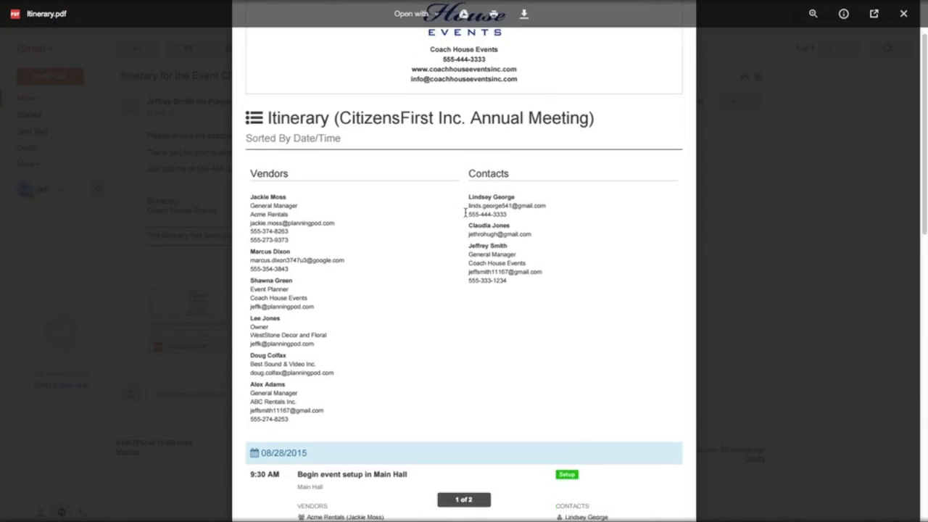
scroll(465, 212, "down", 10)
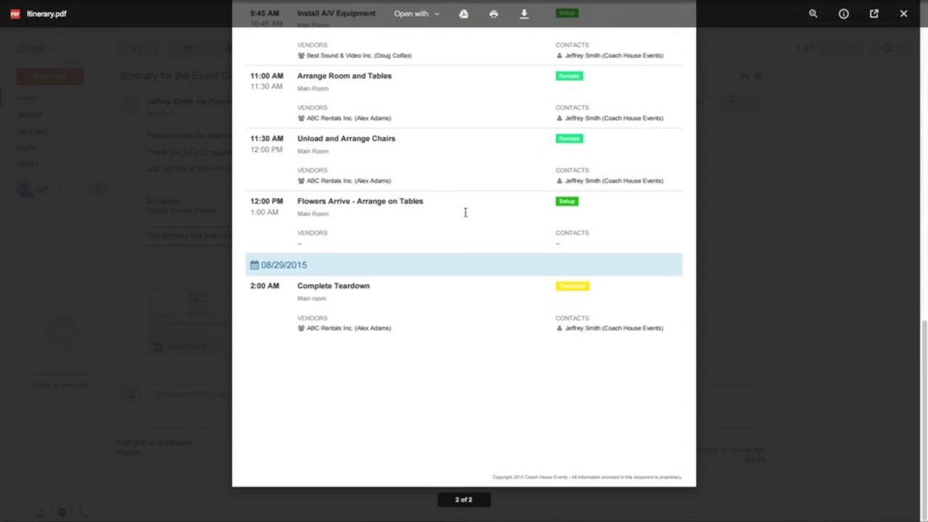
scroll(465, 212, "up", 10)
scroll(465, 212, "up", 5)
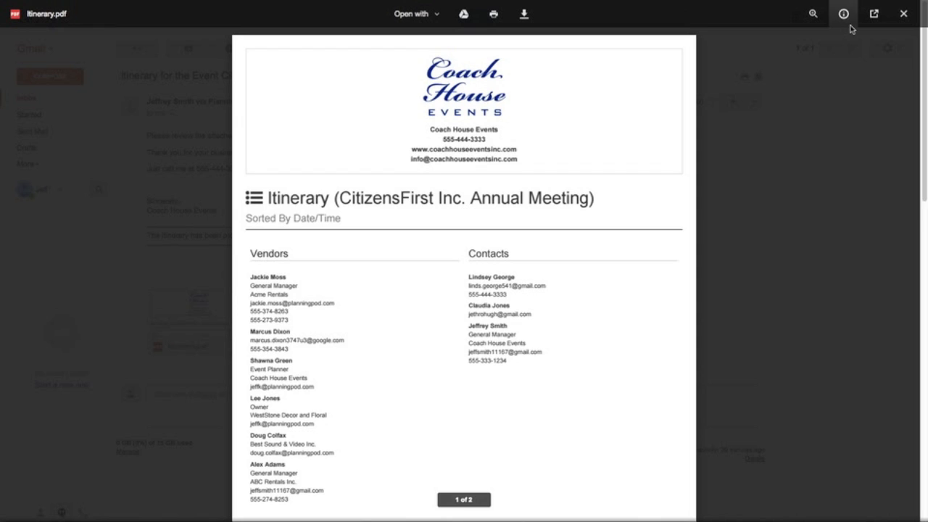
left_click(903, 15)
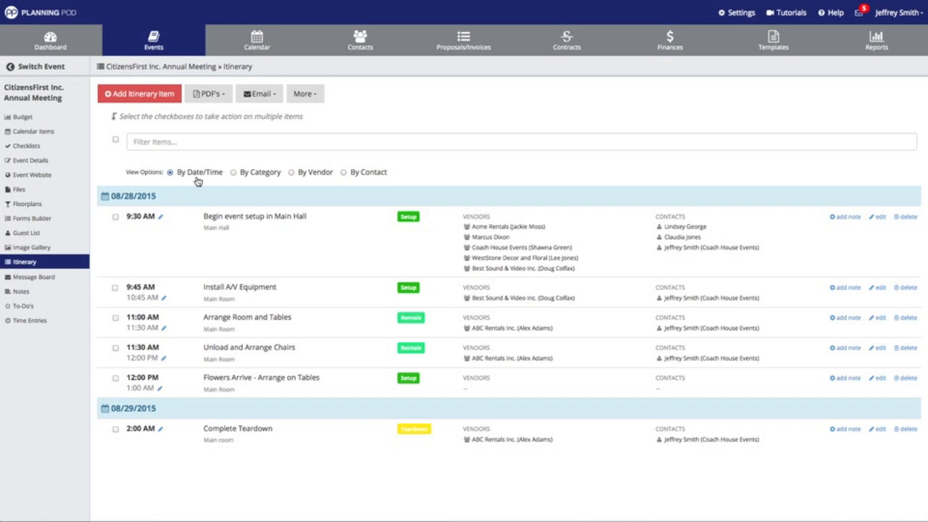
Step: Switch to the event's itinerary in Planning Pod and group its items by category
left_click(233, 171)
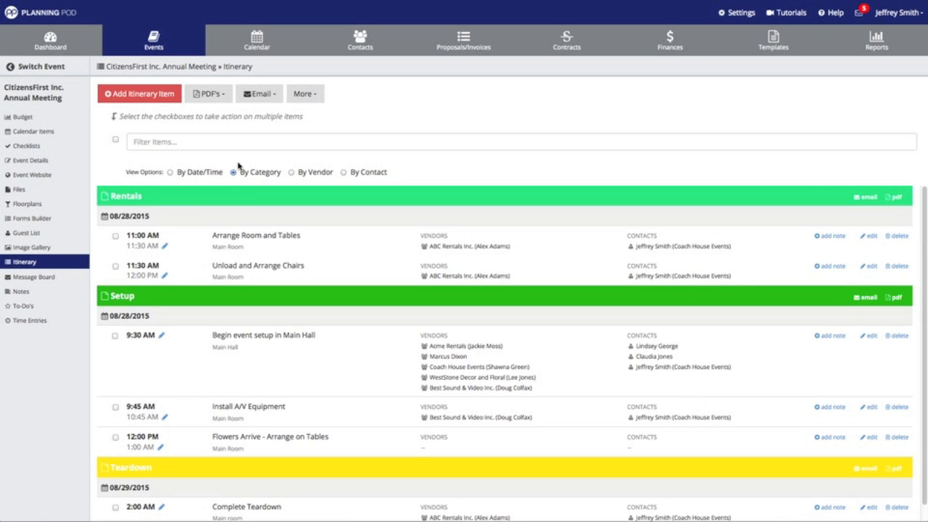
scroll(335, 357, "down", 1)
scroll(343, 382, "up", 1)
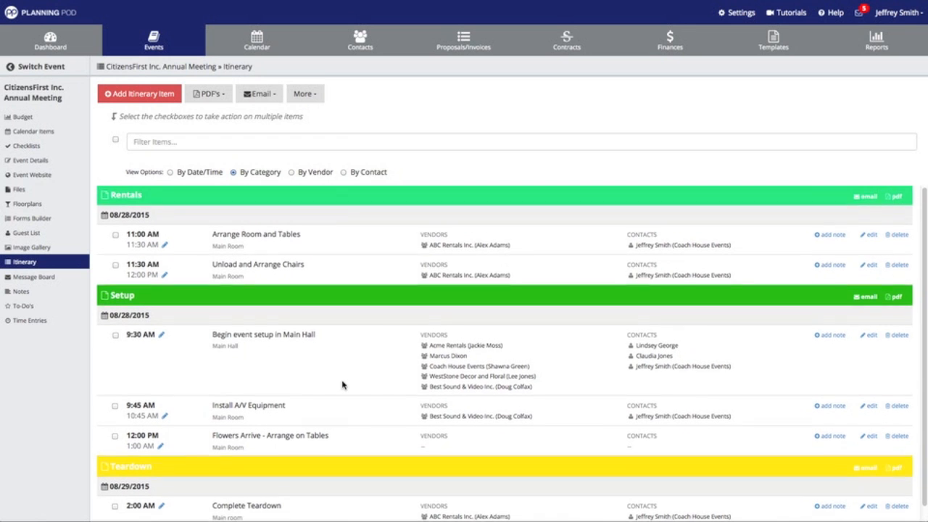
scroll(316, 310, "down", 1)
scroll(295, 279, "up", 1)
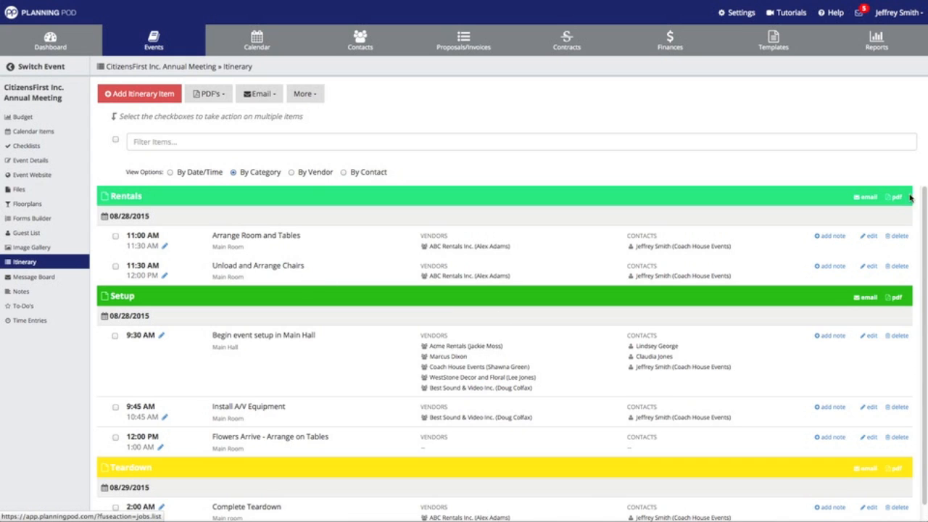
Step: Email the Setup category's itinerary PDF to the Coach House Events contact with the default subject and message
left_click(868, 298)
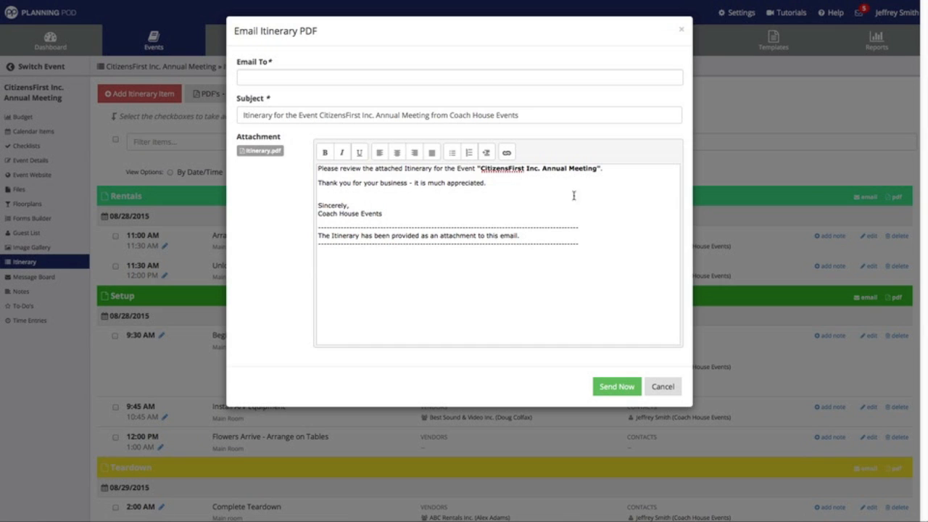
left_click(330, 77)
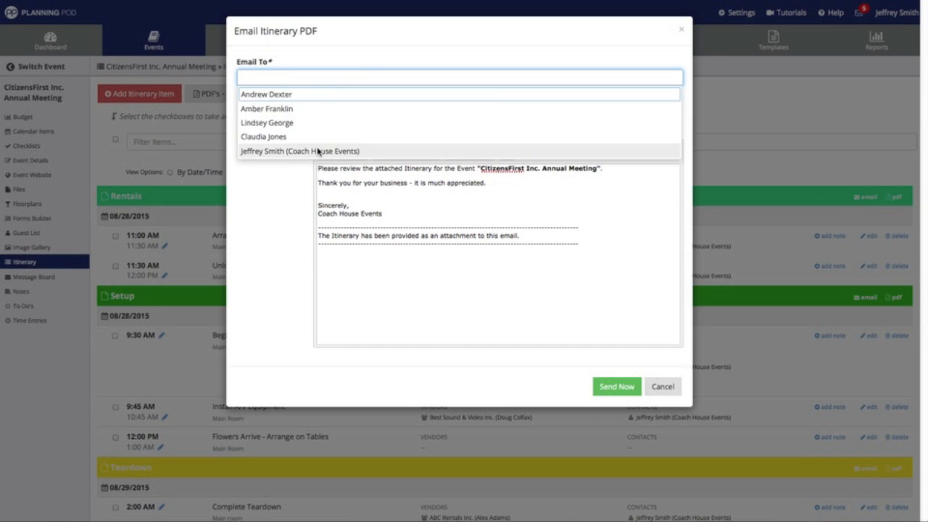
left_click(318, 151)
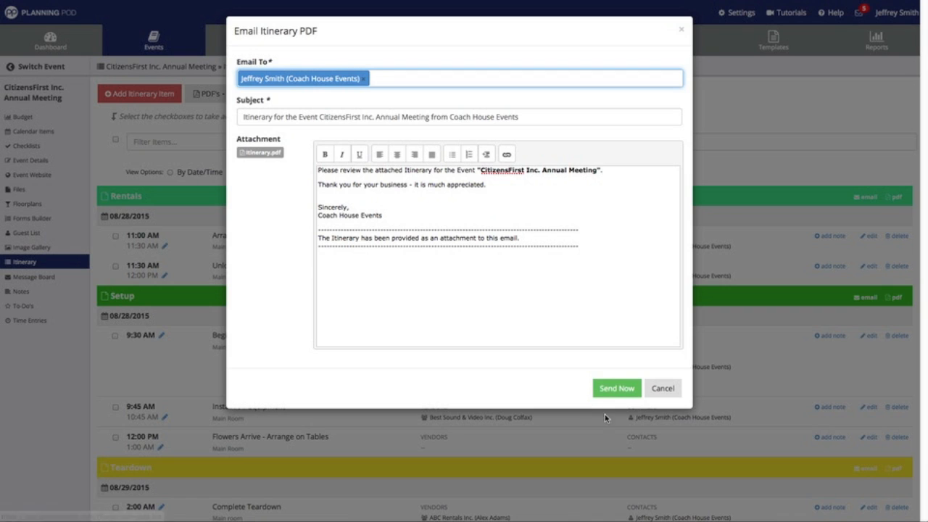
left_click(617, 395)
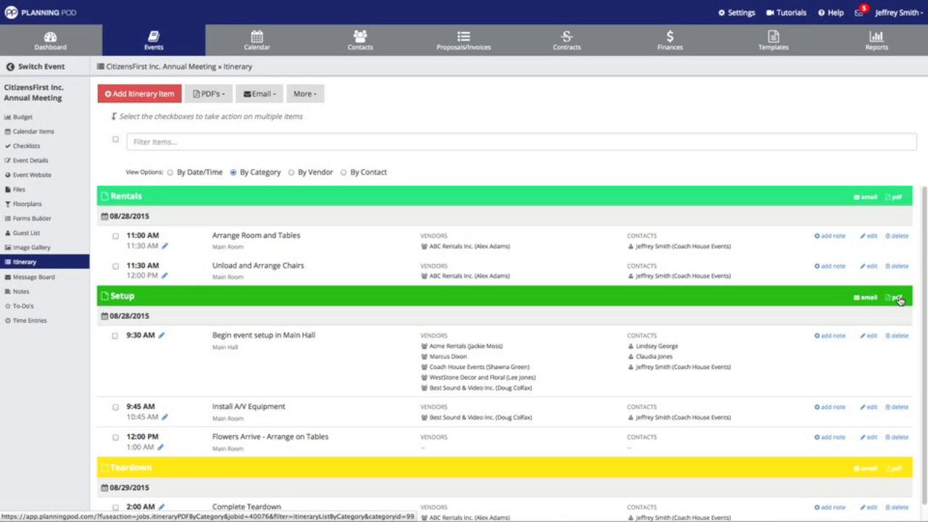
Step: Export only the Setup category's itinerary items as a PDF and save the file
left_click(897, 300)
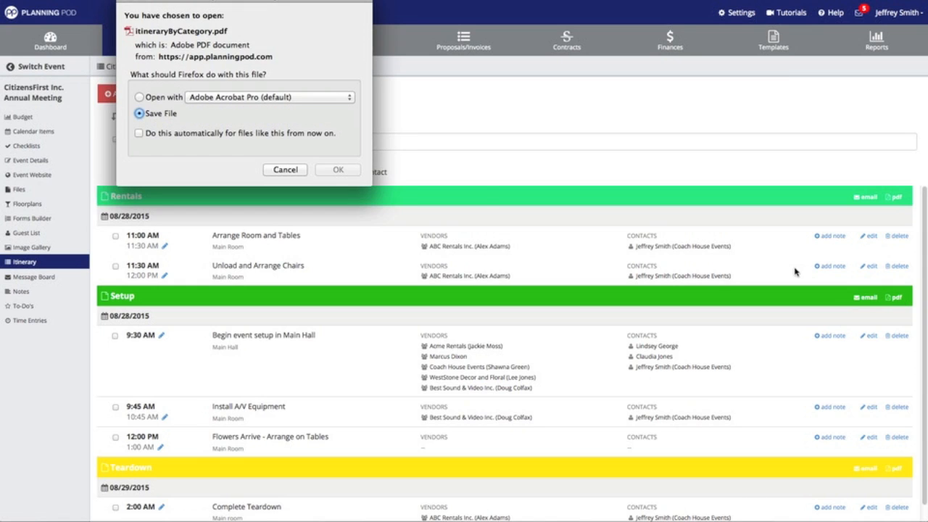
left_click(338, 169)
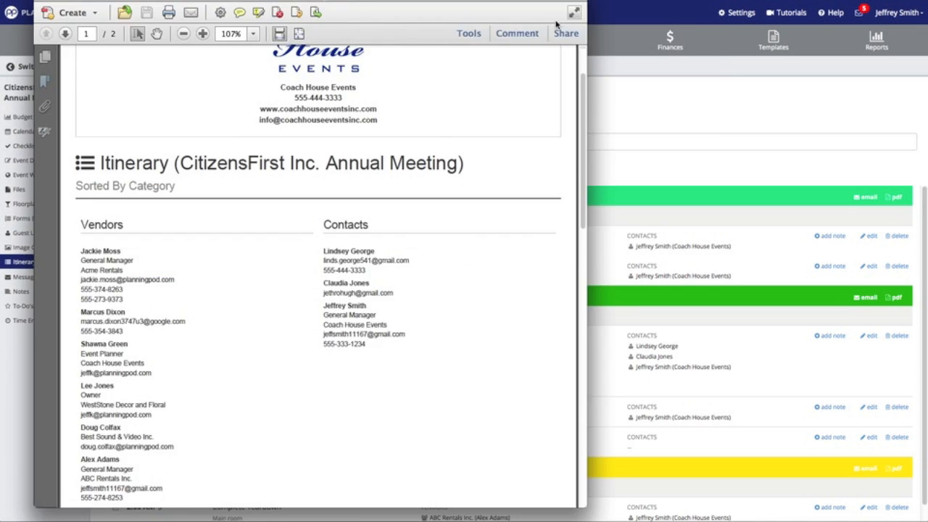
Step: Look through both pages of the exported Setup category PDF in Acrobat and return to the event's itinerary in Planning Pod
scroll(288, 180, "down", 10)
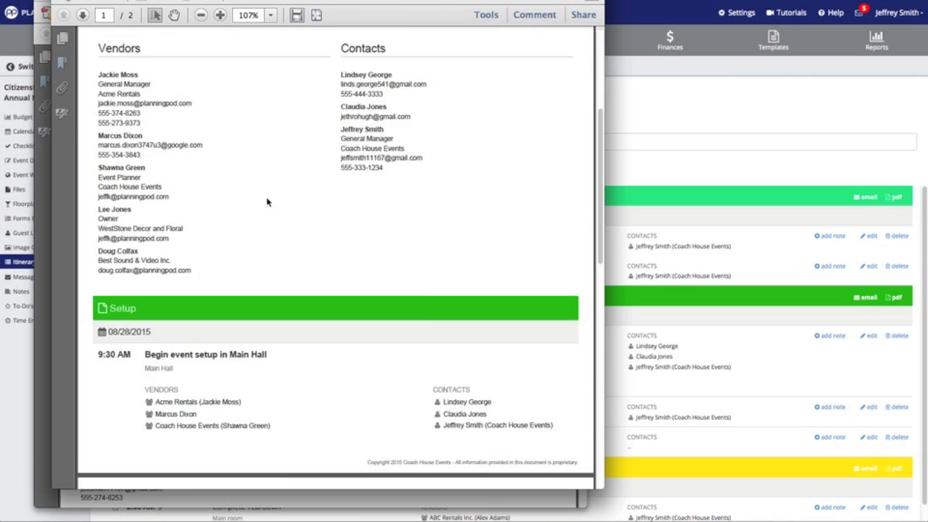
scroll(211, 273, "down", 4)
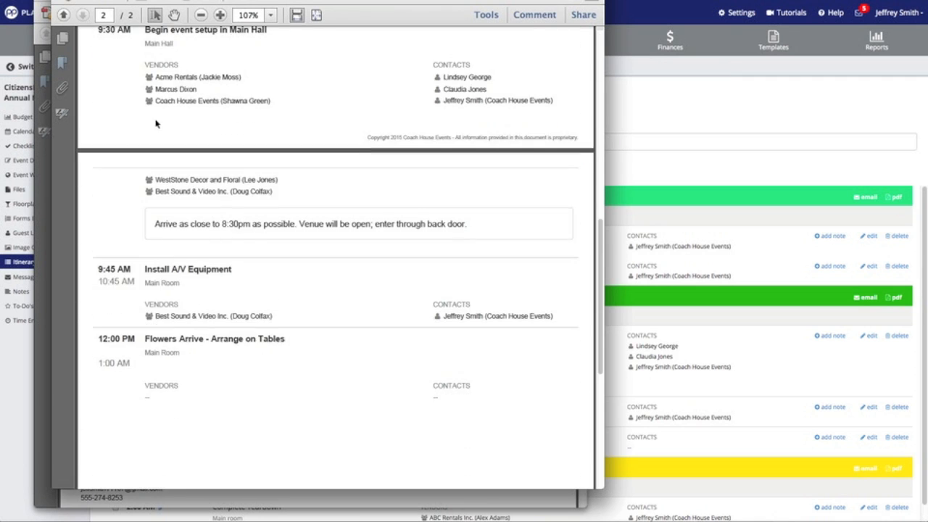
scroll(155, 120, "up", 2)
scroll(131, 72, "up", 2)
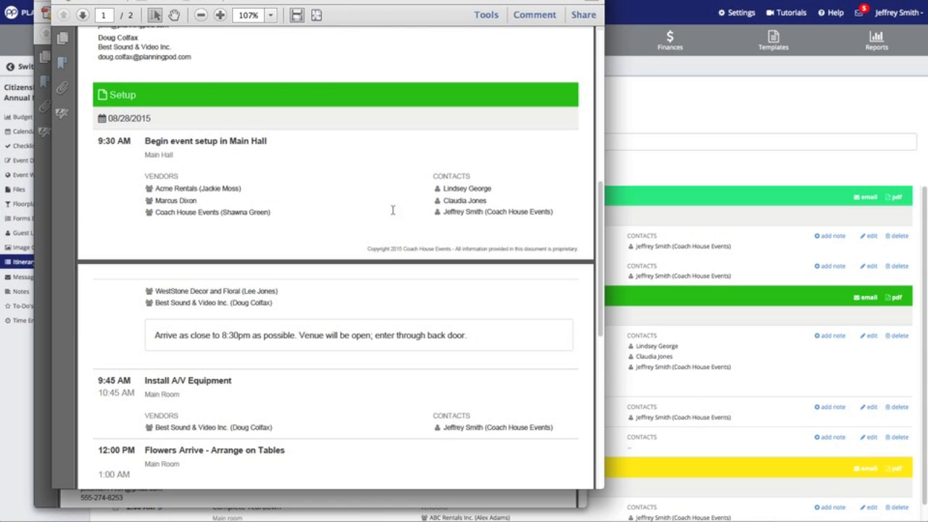
left_click(741, 113)
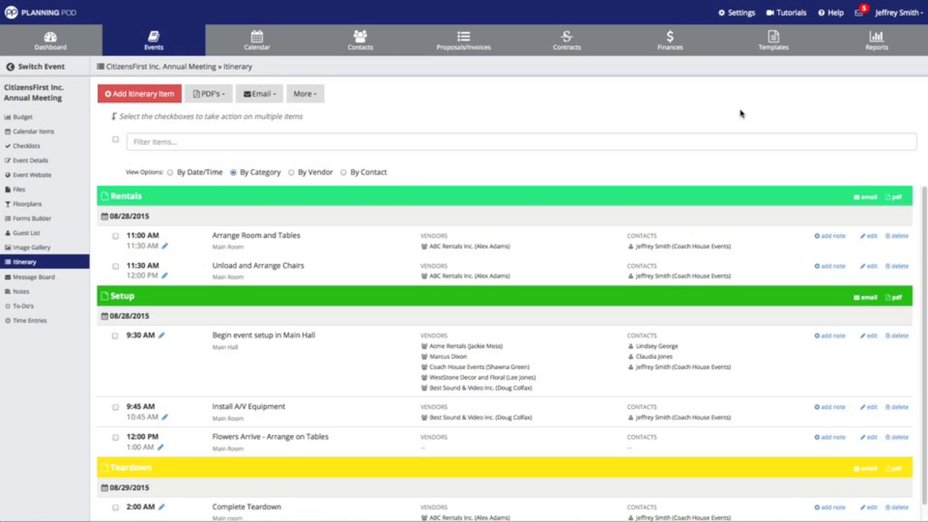
Step: Group the itinerary items by vendor and look through all the vendor groups
left_click(292, 173)
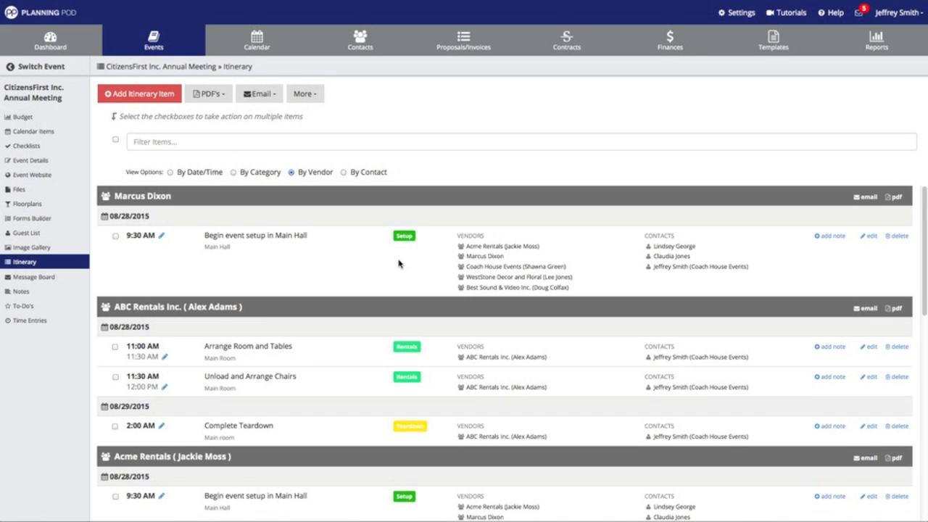
scroll(398, 261, "down", 10)
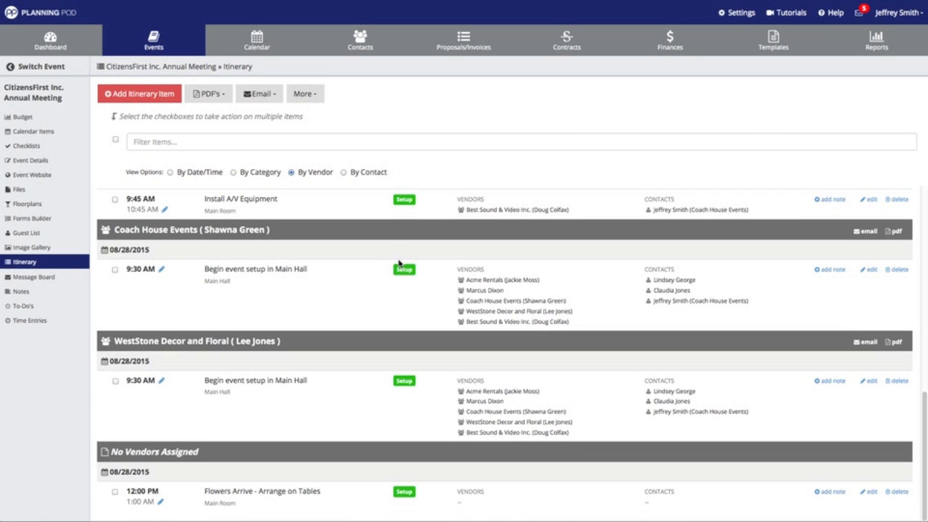
scroll(397, 275, "up", 10)
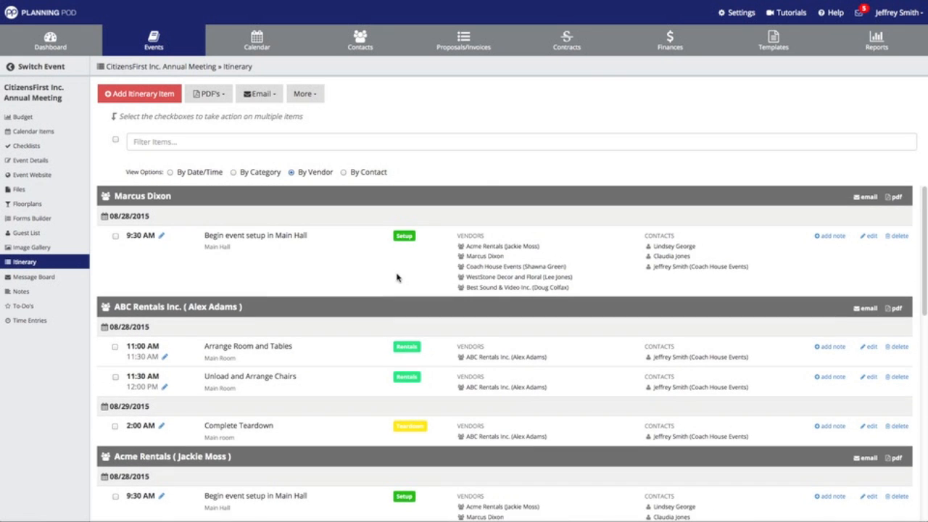
scroll(397, 277, "down", 5)
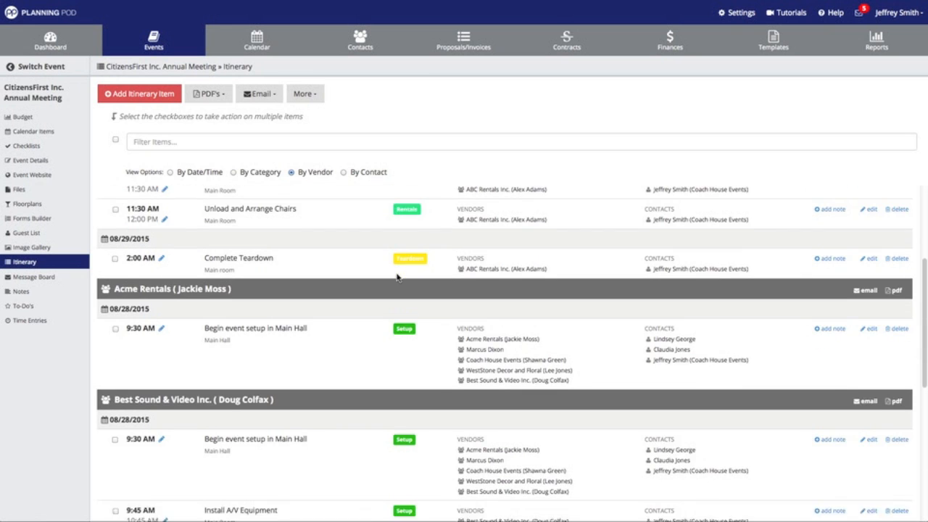
scroll(397, 275, "up", 5)
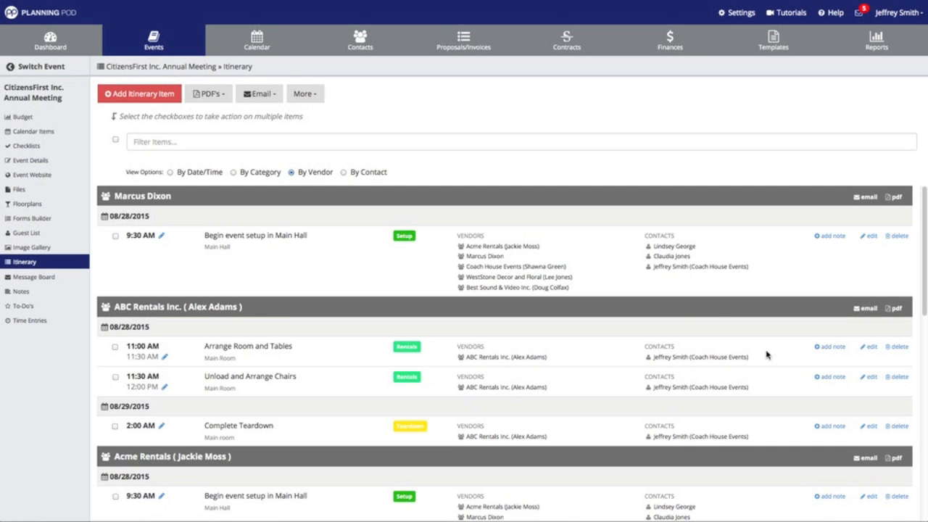
Step: Email the itinerary PDF to the ABC Rentals Inc. vendor, adding a "Hello" greeting with the contact's first name above the default message
left_click(862, 311)
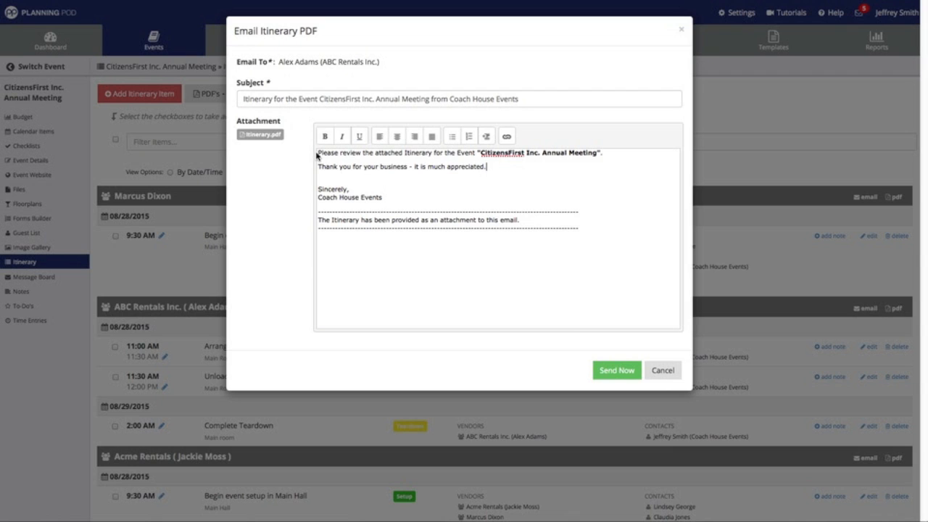
type("Hello Alex")
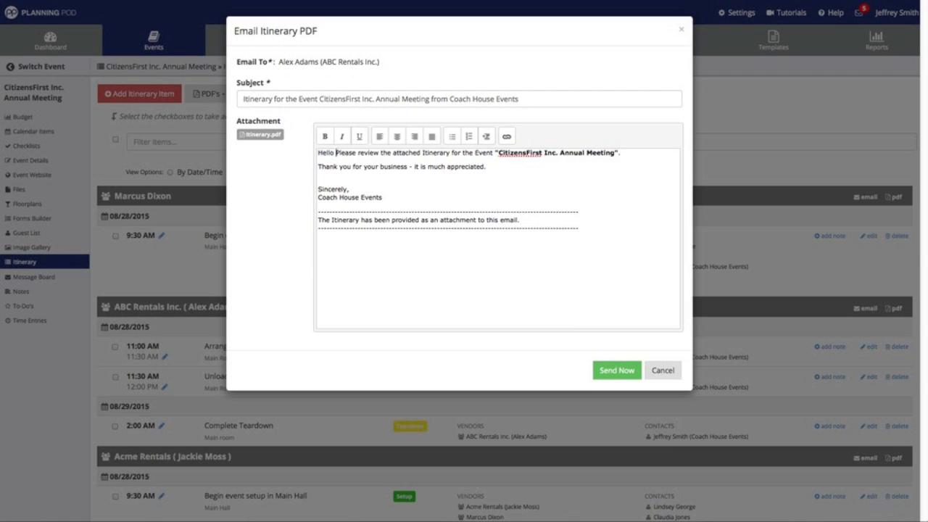
type(",")
key("Return")
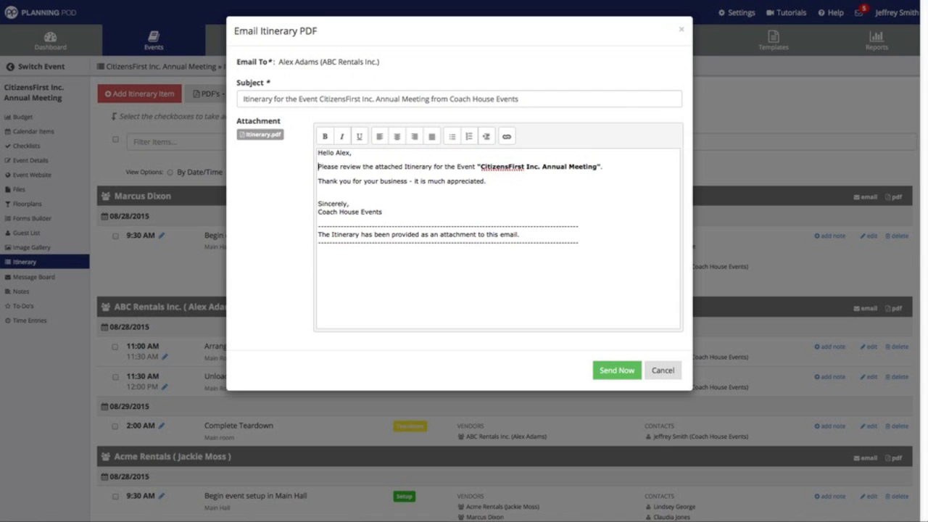
left_click(616, 371)
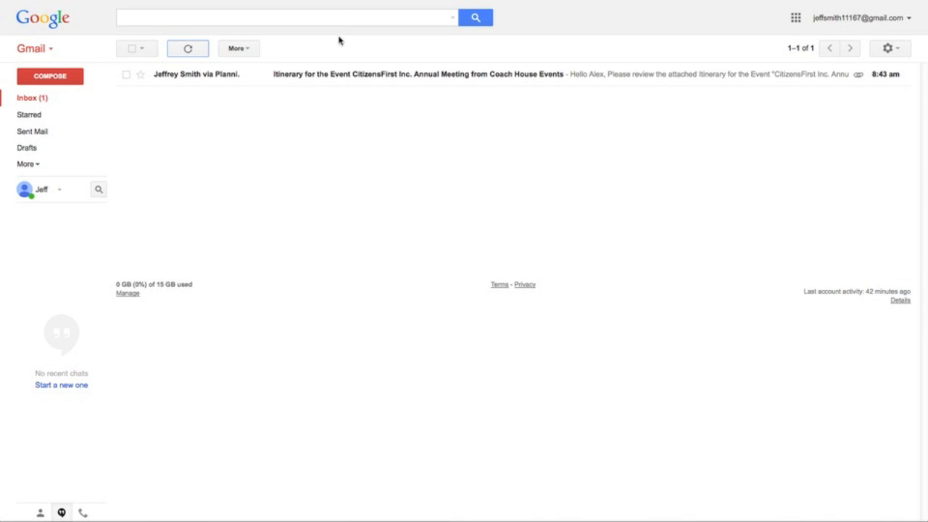
Step: Open the vendor's itinerary email in the Gmail inbox, look through its Itinerary.pdf attachment, and close the preview
left_click(306, 73)
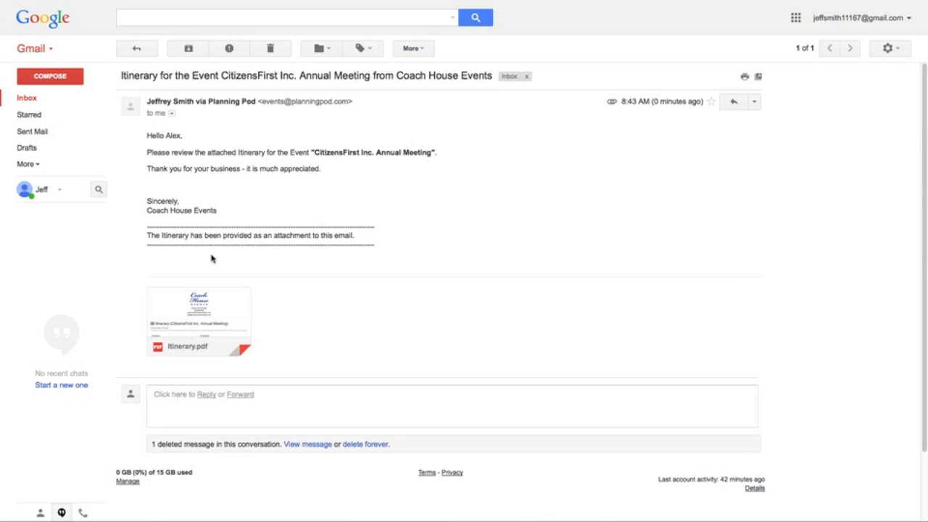
left_click(215, 300)
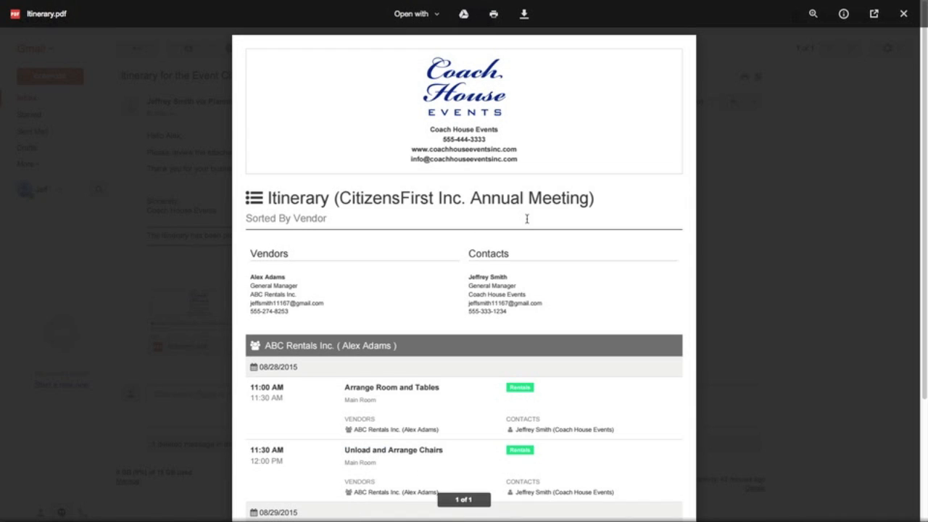
scroll(527, 218, "down", 1)
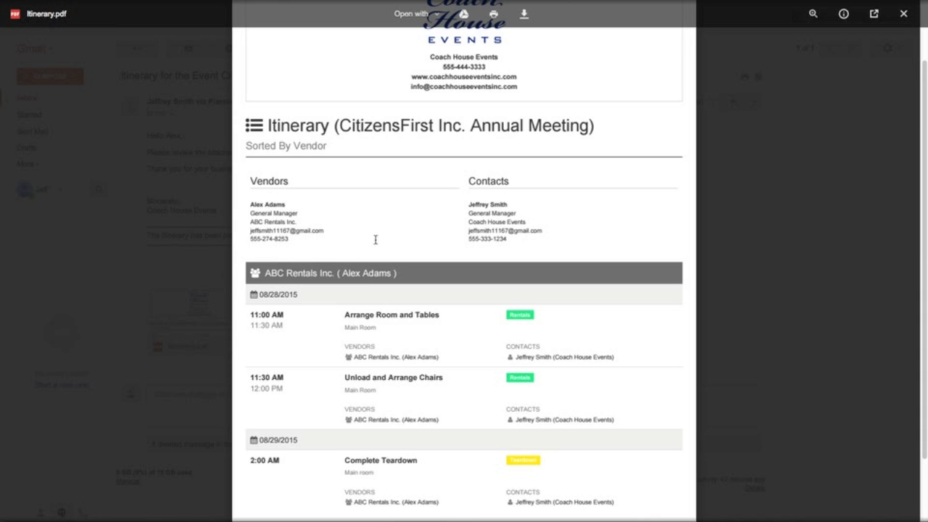
scroll(375, 239, "down", 1)
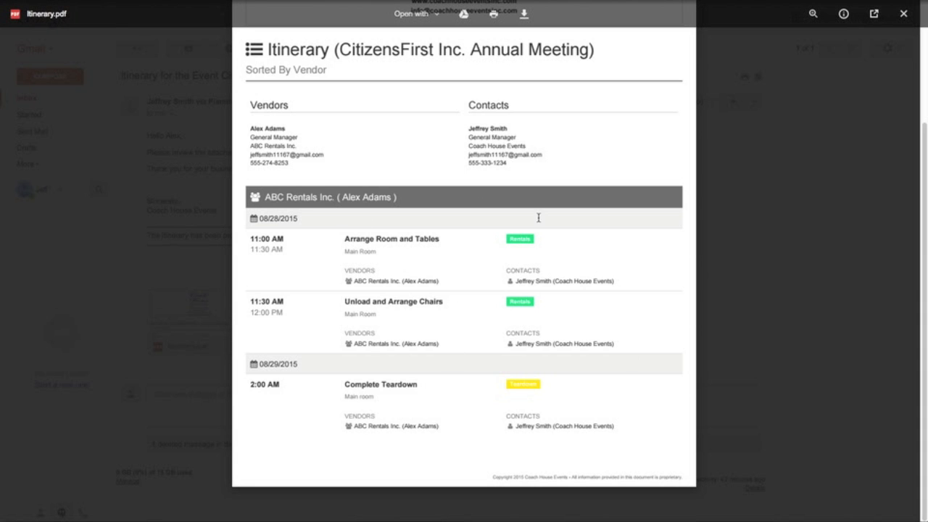
left_click(904, 15)
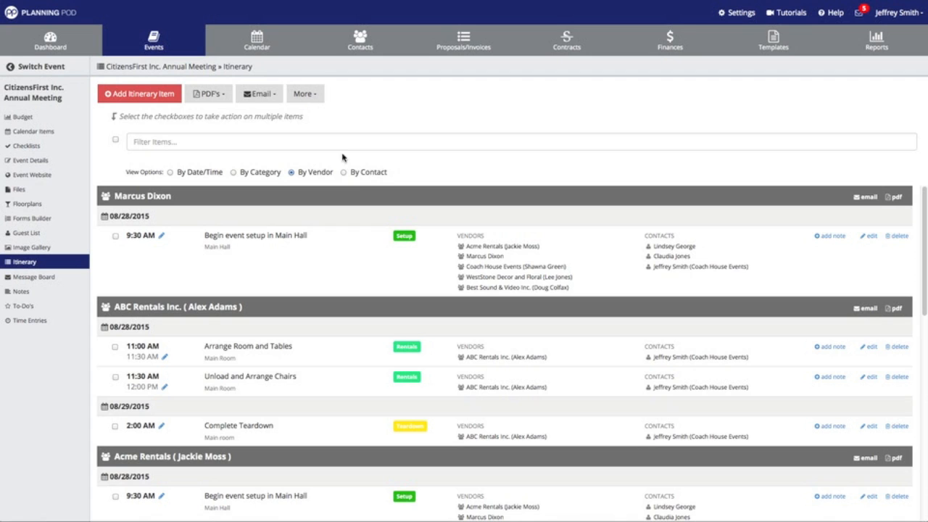
Step: Switch to the event's itinerary in Planning Pod, group its items by contact, and look through the contact groups
left_click(344, 174)
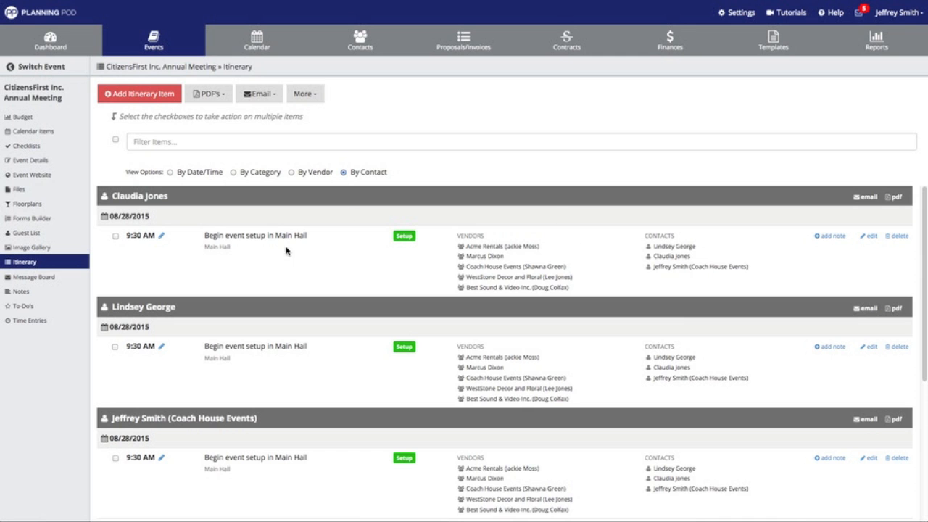
scroll(449, 250, "down", 1)
scroll(449, 250, "down", 5)
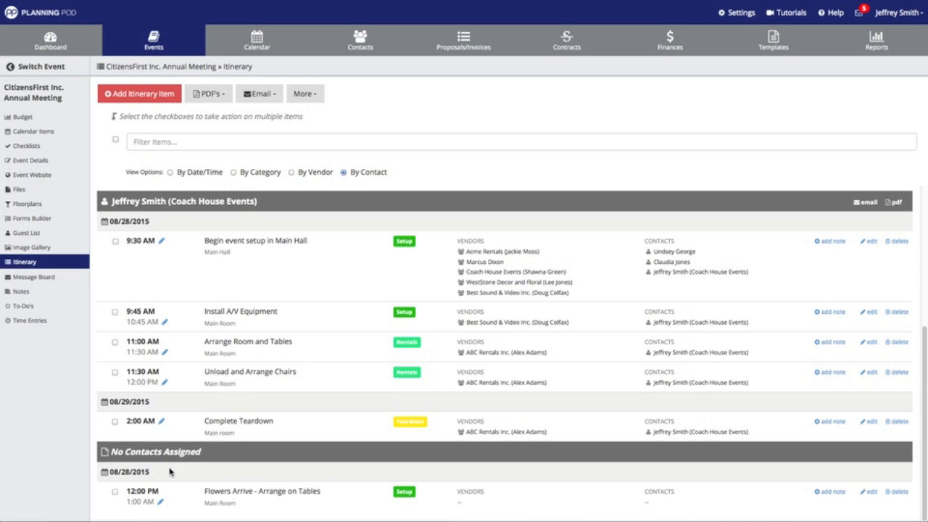
scroll(294, 341, "up", 3)
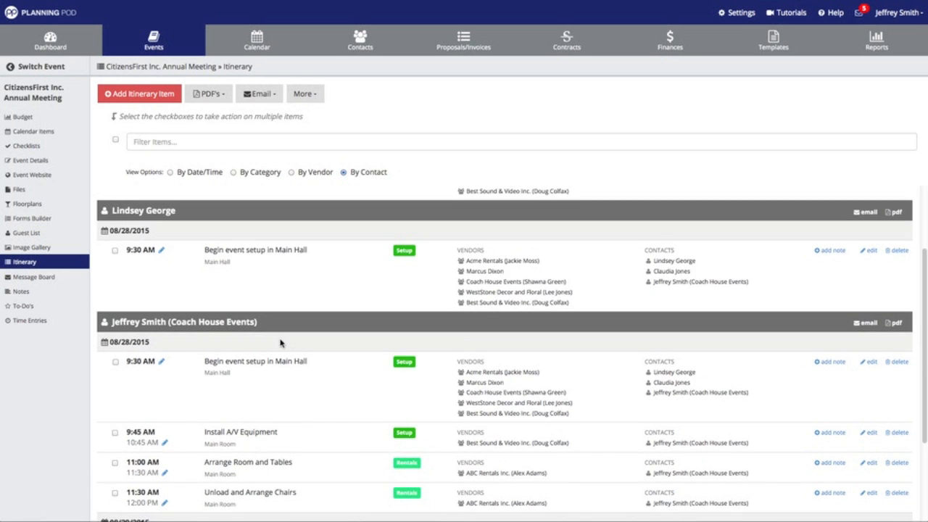
Step: Export only the Coach House Events contact's itinerary items as a PDF and save the file
scroll(280, 342, "down", 1)
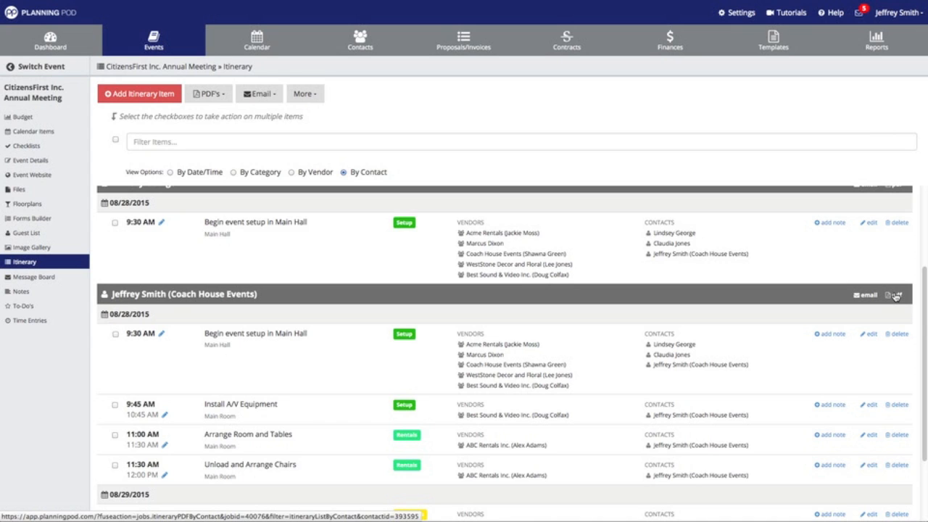
left_click(895, 295)
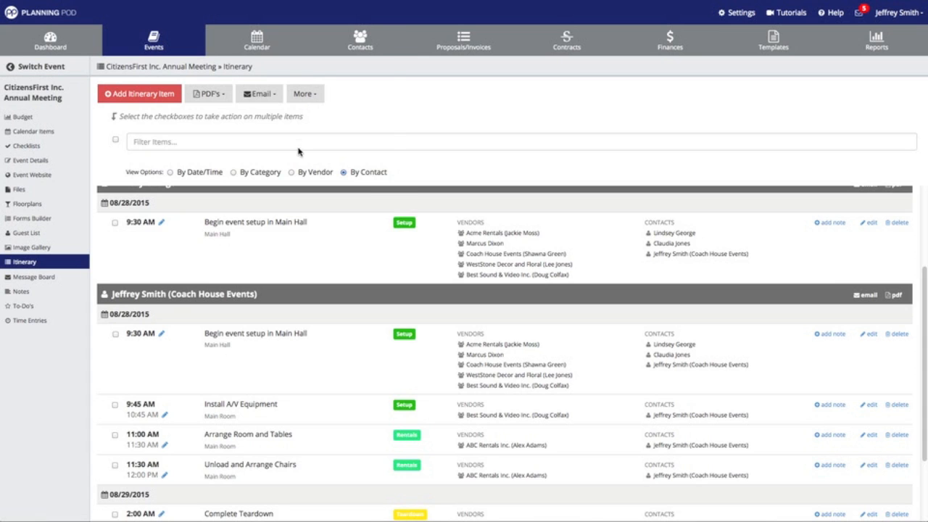
left_click(338, 170)
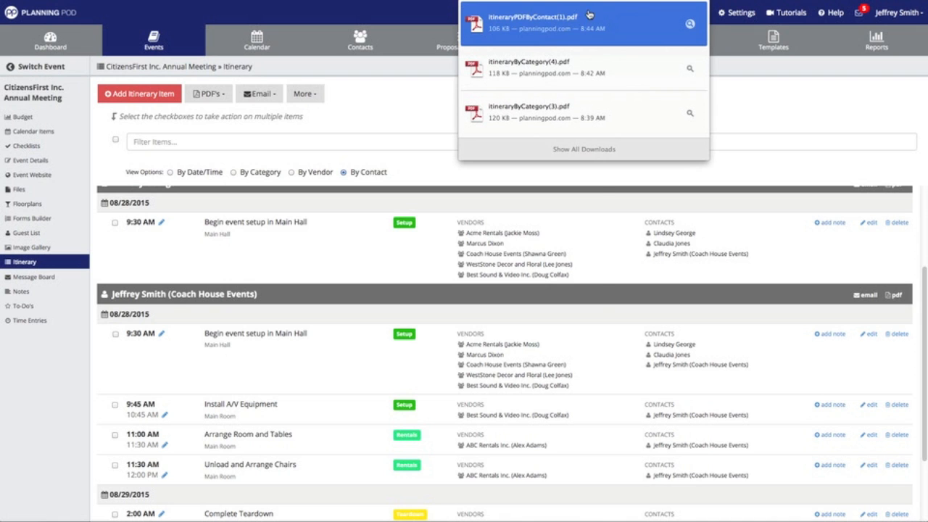
Step: Look through both pages of itineraryPDFByContact(1).pdf in Acrobat and return to the event's itinerary in Planning Pod
scroll(309, 151, "down", 10)
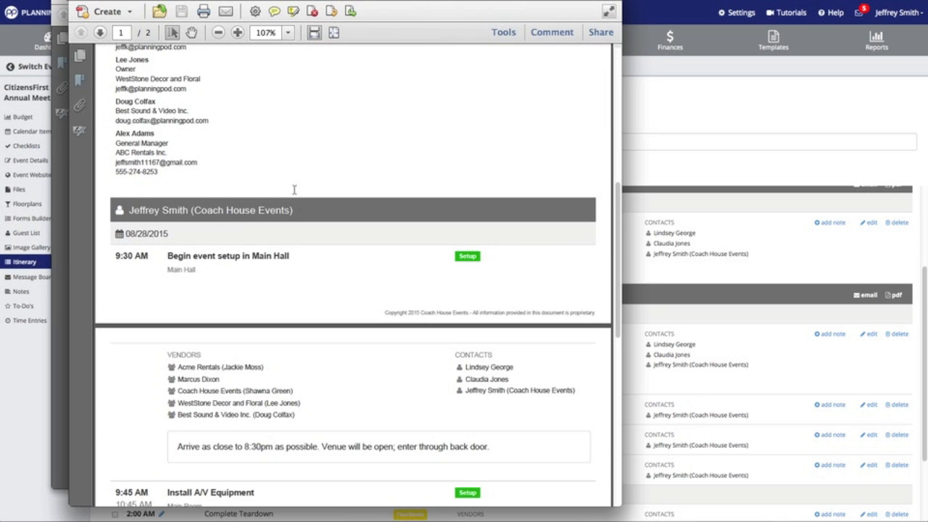
scroll(228, 181, "down", 10)
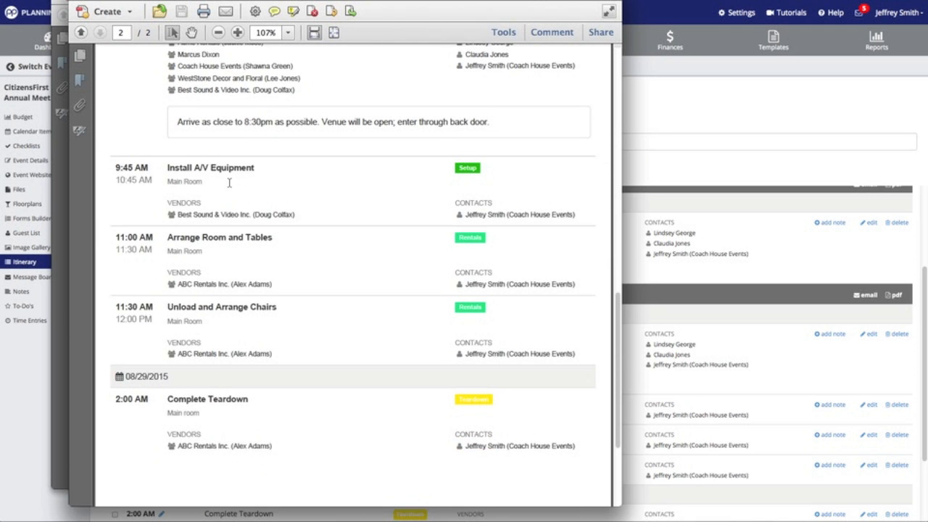
scroll(229, 182, "up", 3)
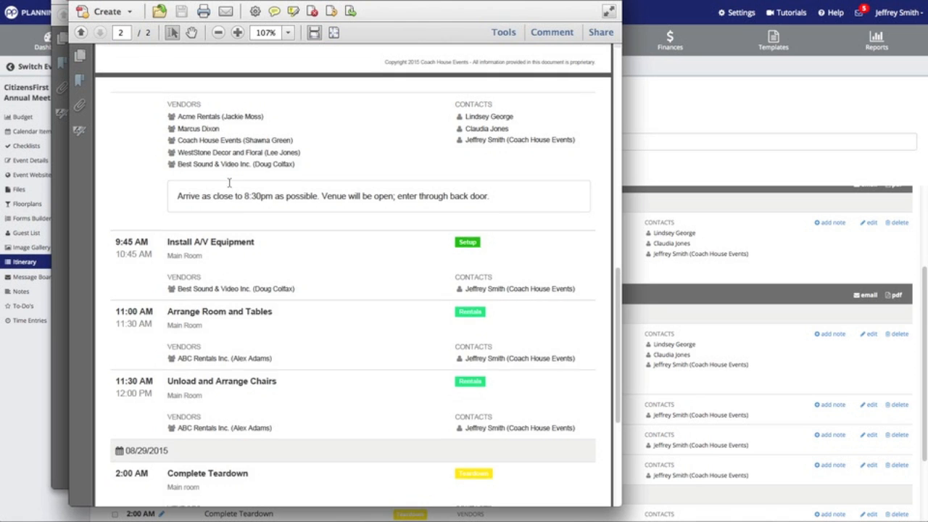
scroll(229, 183, "up", 9)
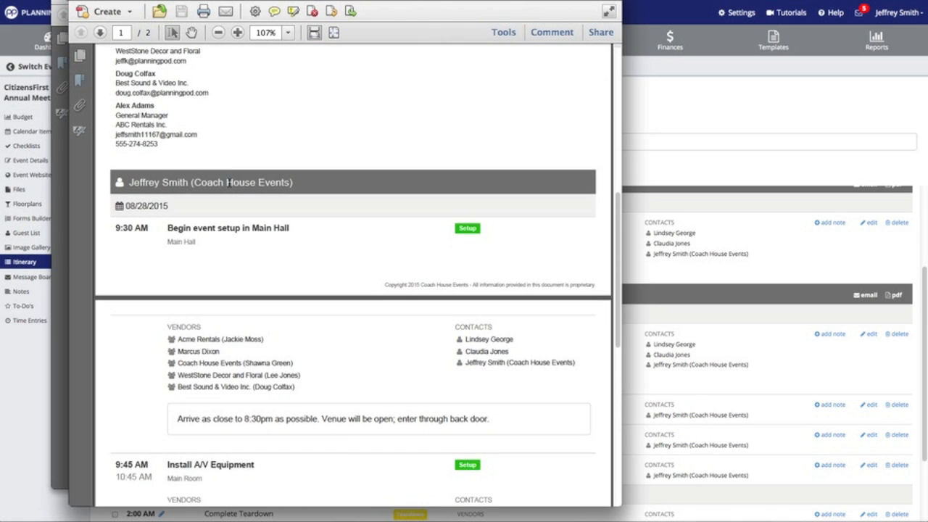
scroll(229, 182, "up", 1)
scroll(229, 183, "up", 12)
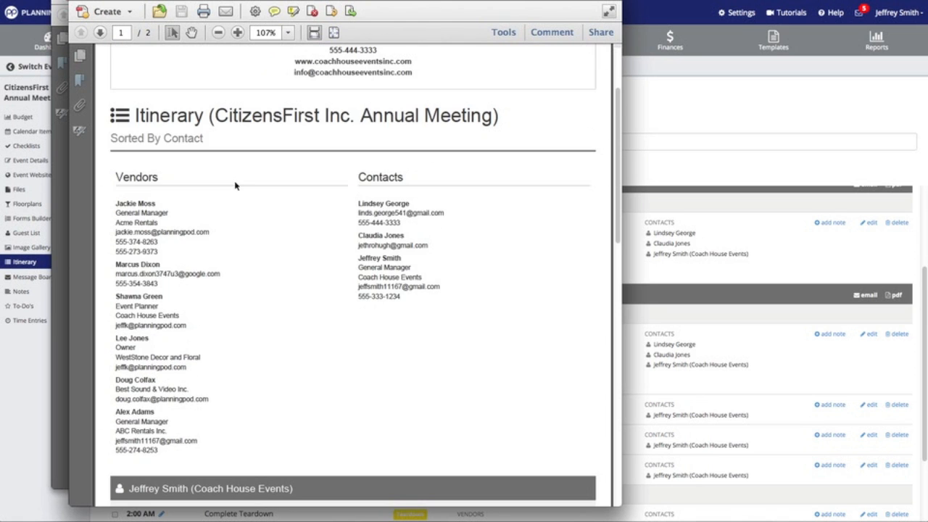
left_click(824, 119)
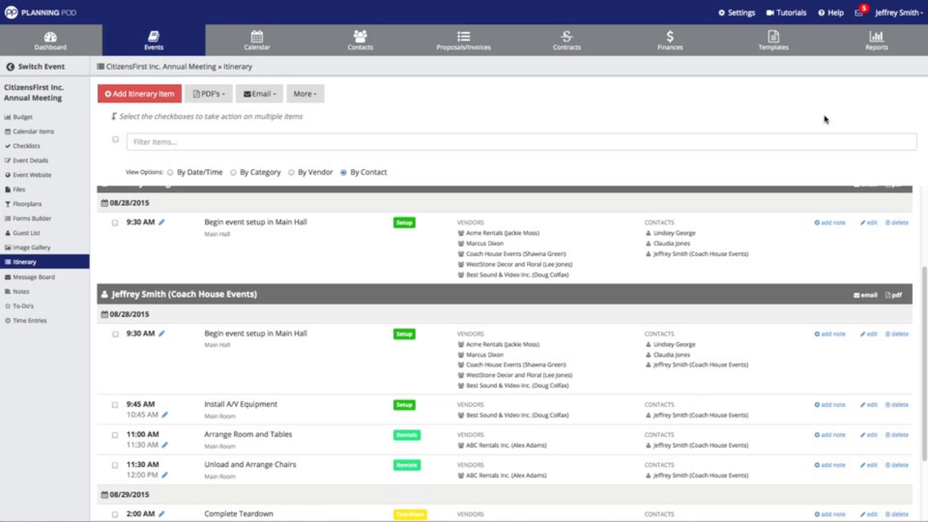
left_click(316, 96)
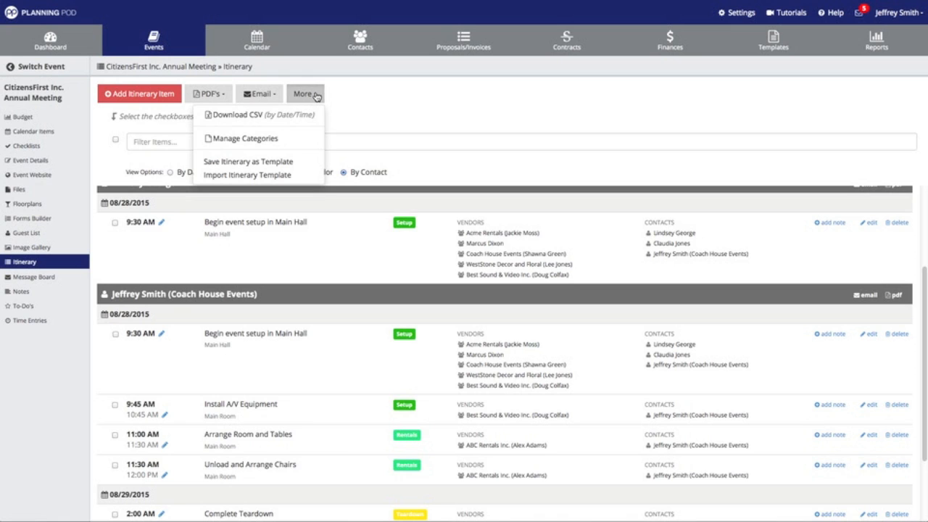
left_click(285, 163)
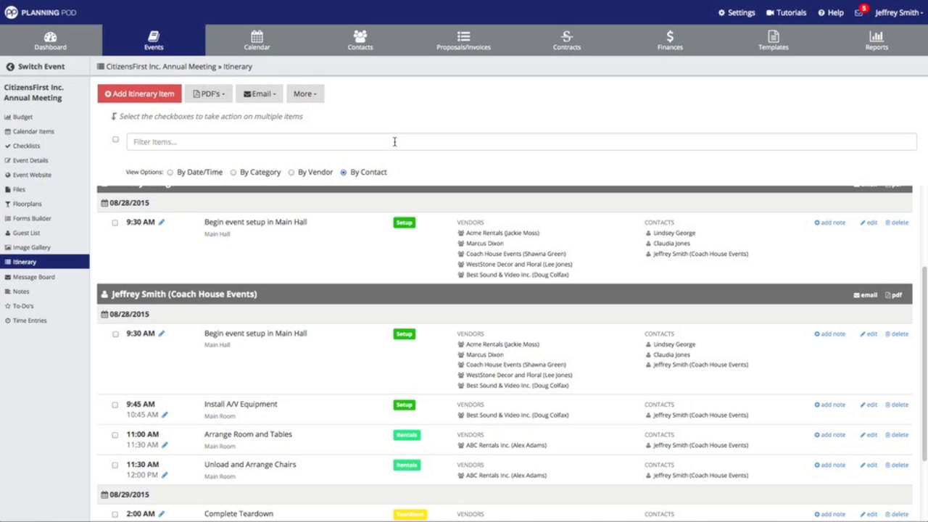
scroll(775, 329, "down", 2)
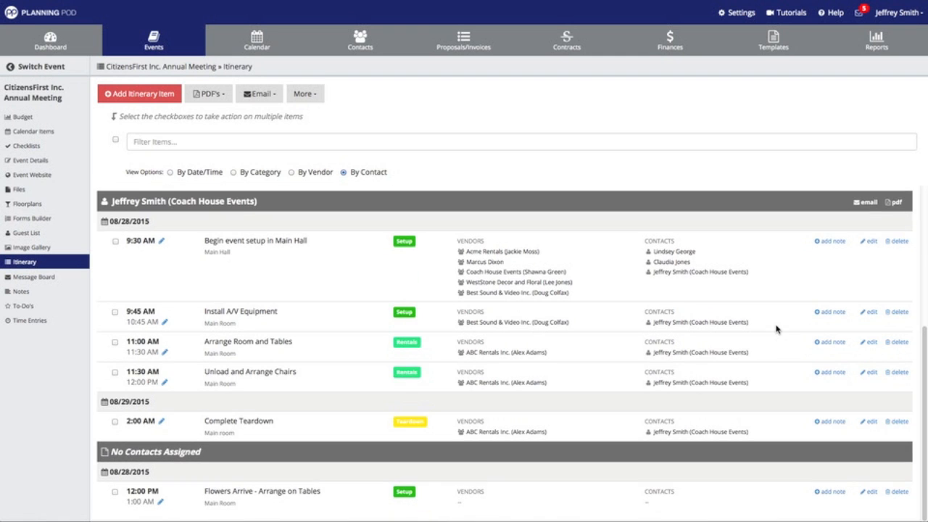